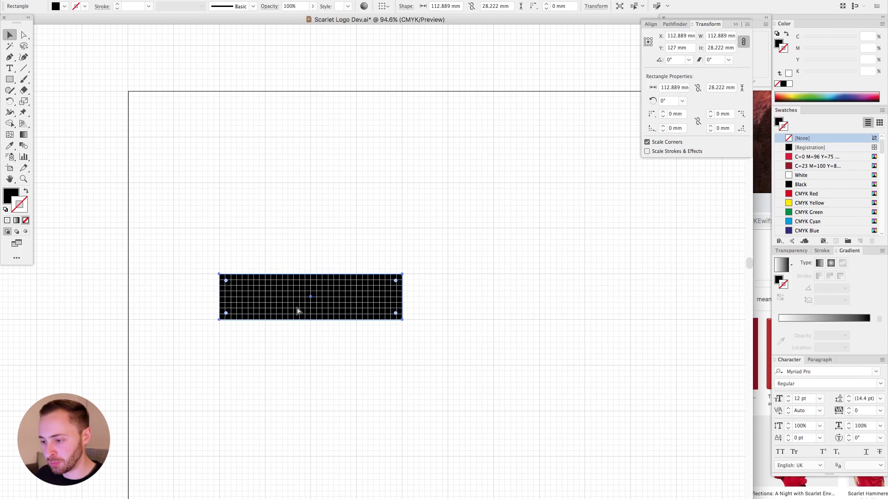
# Duplicate the black bar in place and raise the copy's right edge about 57 mm to make a slanted band.
pyautogui.click(299, 308)
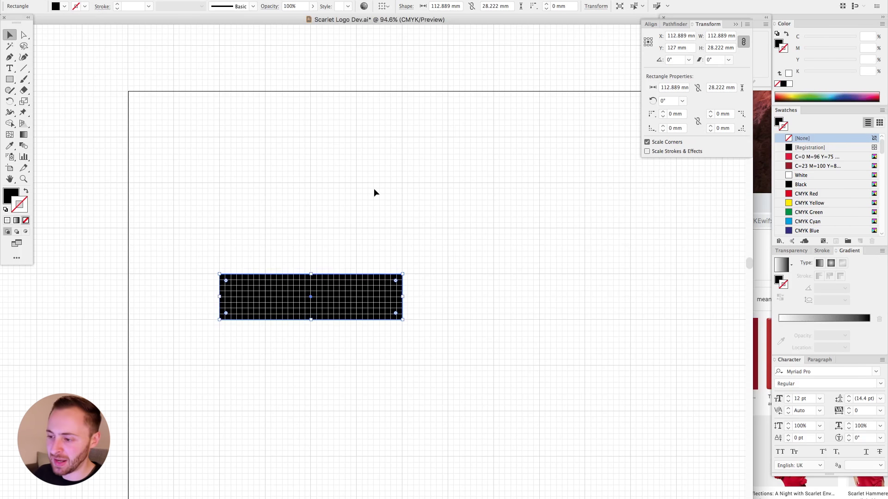
pyautogui.press('a')
pyautogui.click(407, 287)
pyautogui.moveTo(402, 282); pyautogui.dragTo(402, 188)
pyautogui.press('v')
pyautogui.click(456, 211)
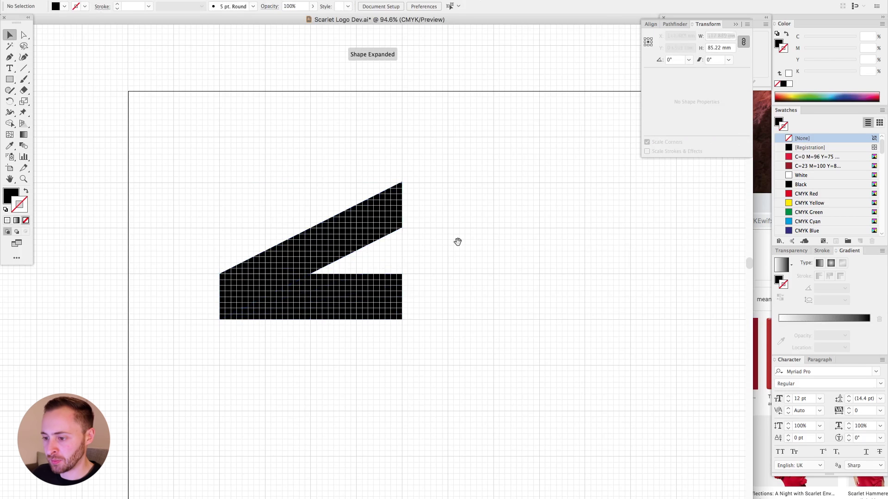
# Copy the slanted band straight down so its upper right corner meets the bar's, completing the S shape.
pyautogui.scroll(-1, 393, 277)
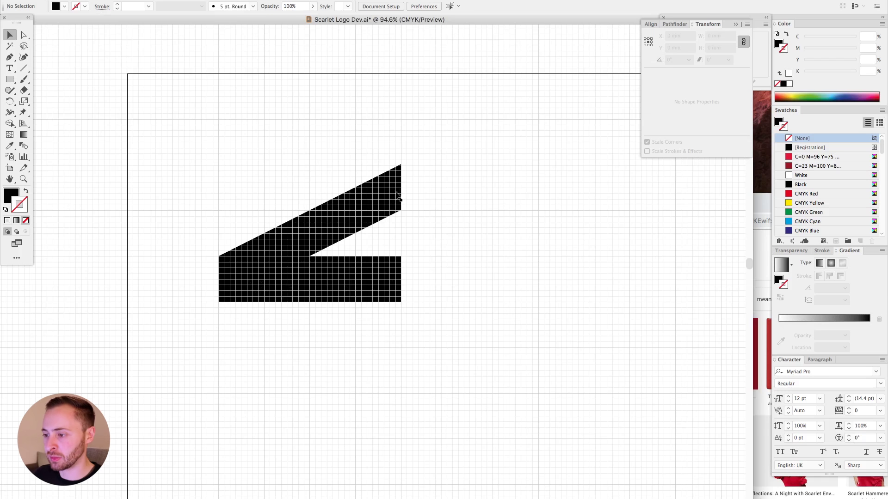
pyautogui.moveTo(387, 203); pyautogui.dragTo(387, 294)
pyautogui.moveTo(384, 246); pyautogui.dragTo(435, 302)
pyautogui.click(323, 154)
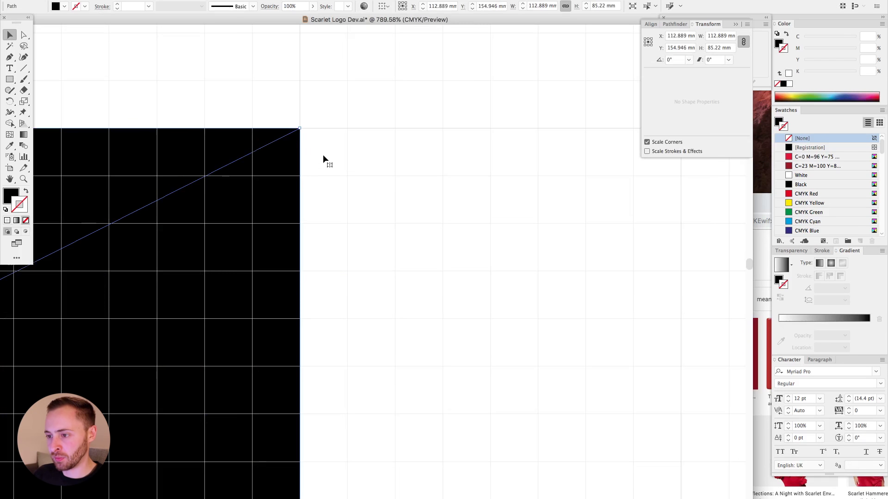
pyautogui.press('super+0')
# Switch to the scarlet image search in the browser and bring a bright red and a dark red sample image into the logo document.
pyautogui.click(764, 154)
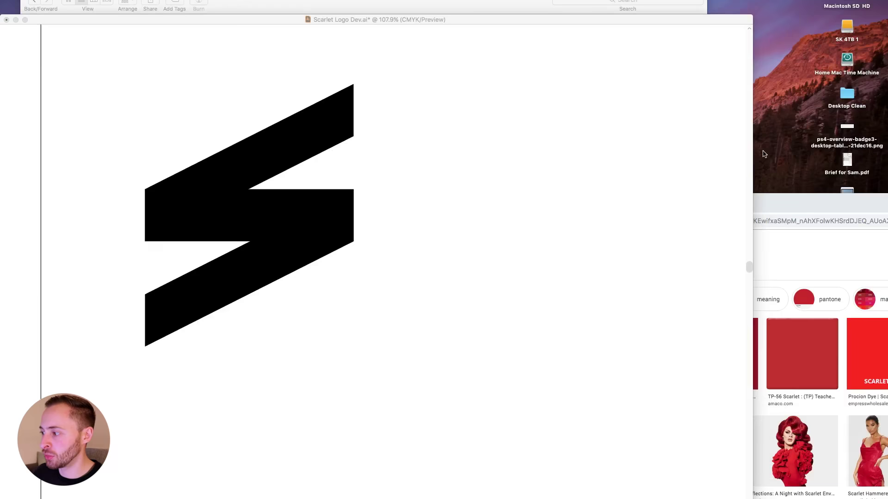
pyautogui.click(788, 208)
pyautogui.moveTo(755, 208); pyautogui.dragTo(839, 108)
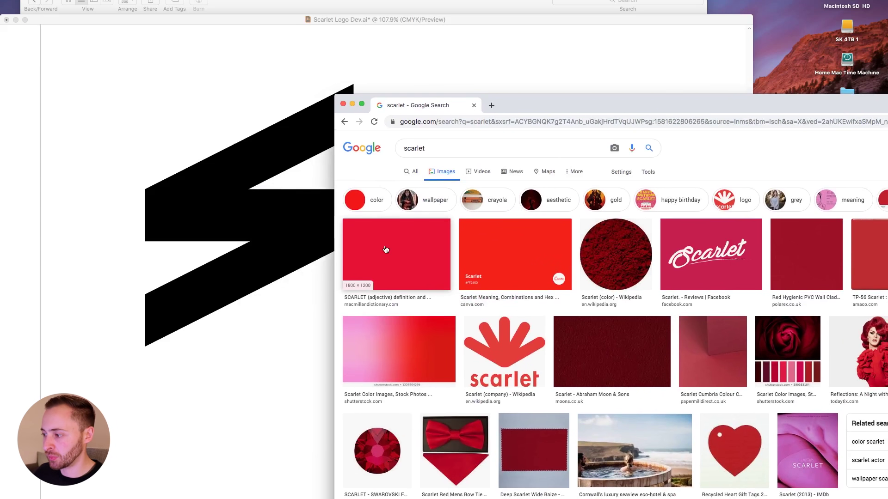
pyautogui.moveTo(386, 253); pyautogui.dragTo(617, 130)
pyautogui.click(756, 147)
pyautogui.moveTo(807, 255); pyautogui.dragTo(530, 52)
pyautogui.click(489, 43)
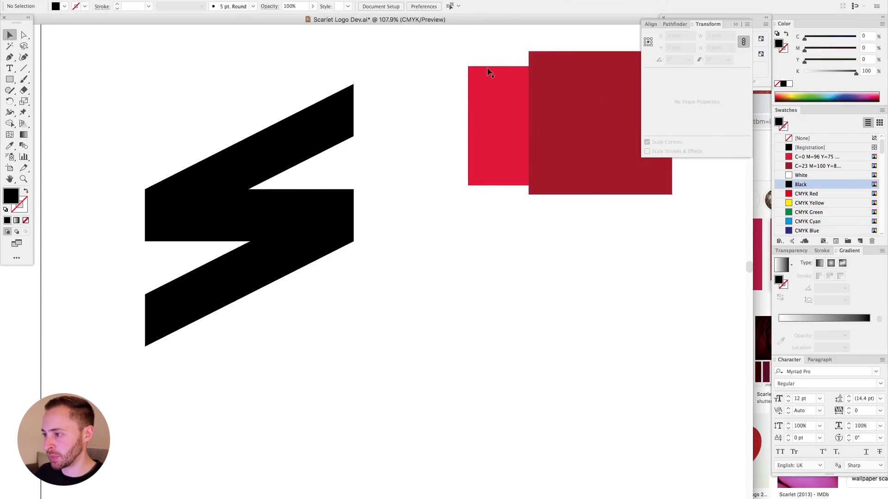
# Arrange the two red sample images side by side above the artboard and sample the dark red with the Eyedropper.
pyautogui.scroll(-2, 536, 231)
pyautogui.scroll(3, 544, 265)
pyautogui.press('super+shift+a')
pyautogui.moveTo(597, 293); pyautogui.dragTo(489, 124)
pyautogui.press('i')
pyautogui.click(432, 78)
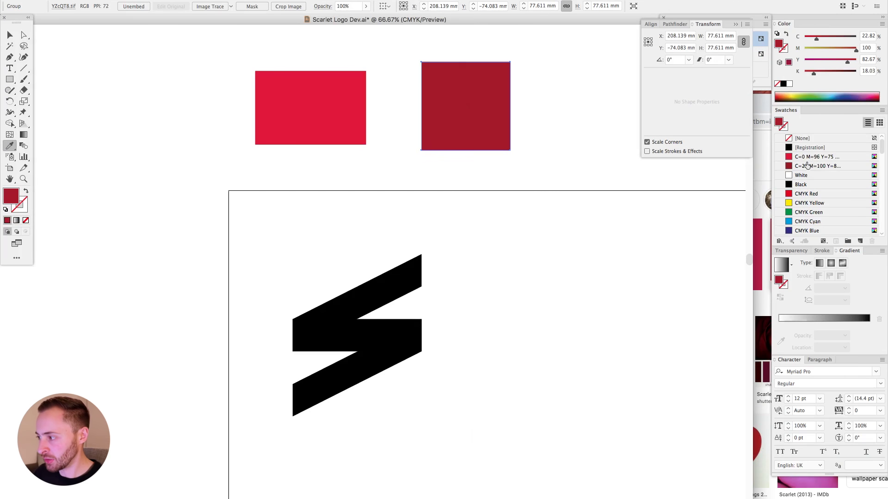
pyautogui.press('v')
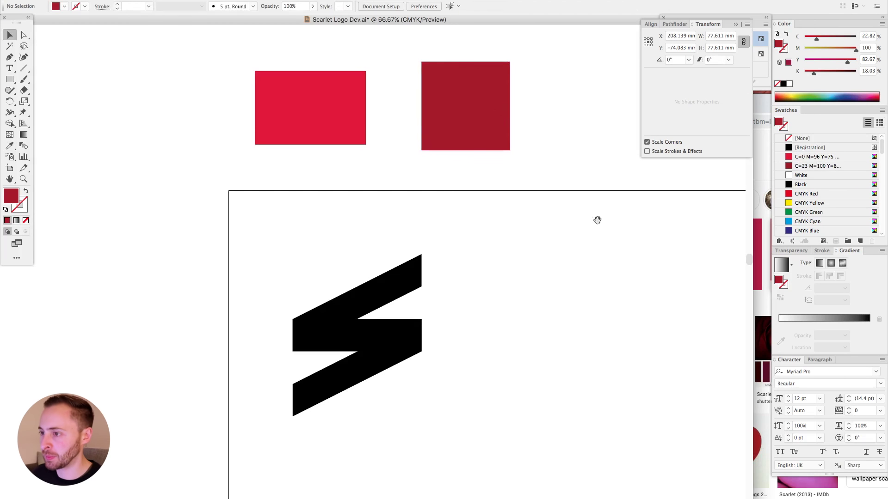
# Fill the upper slanted band with a linear gradient running from the bright red swatch at left to the dark red swatch at right.
pyautogui.moveTo(596, 220); pyautogui.dragTo(492, 185)
pyautogui.press('a')
pyautogui.click(284, 249)
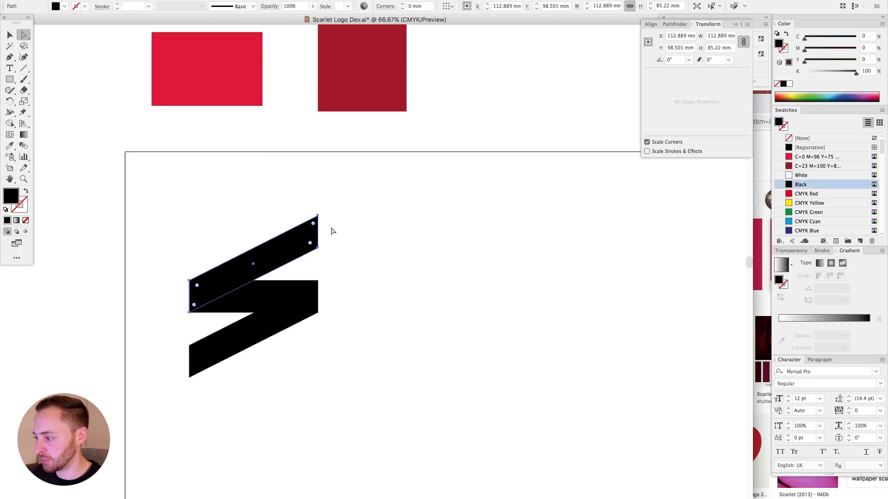
pyautogui.click(841, 325)
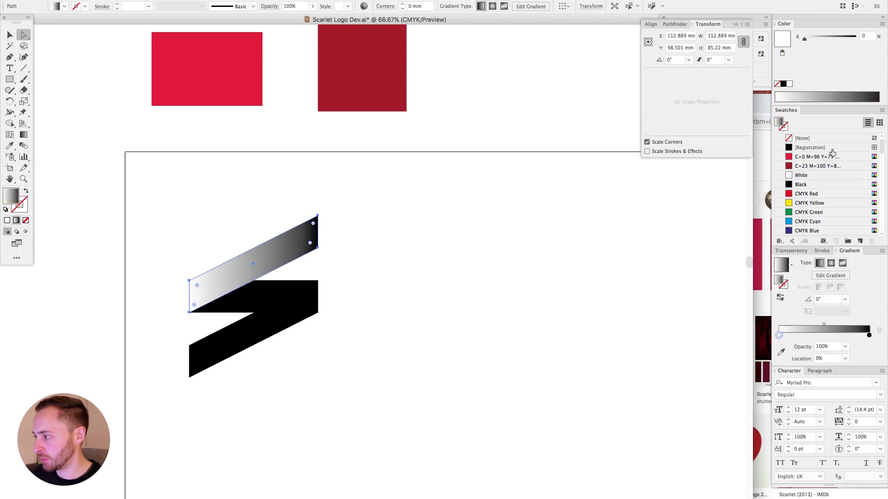
pyautogui.moveTo(802, 166); pyautogui.dragTo(869, 335)
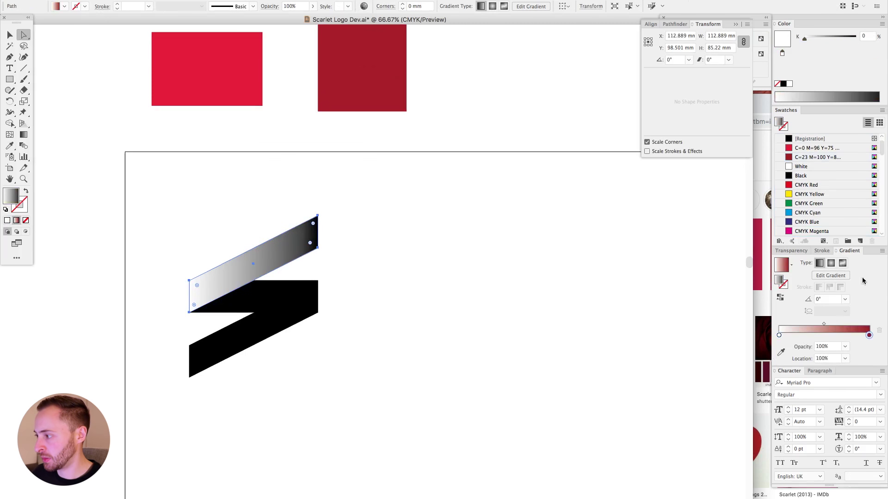
pyautogui.moveTo(801, 145); pyautogui.dragTo(779, 335)
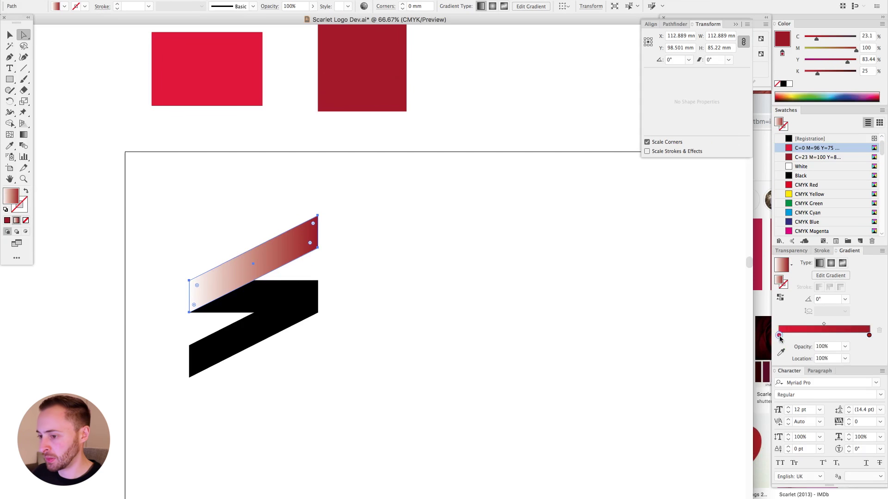
pyautogui.click(359, 323)
# Apply the upper band's red gradient to the lower slanted band with the Eyedropper.
pyautogui.click(296, 252)
pyautogui.press('v')
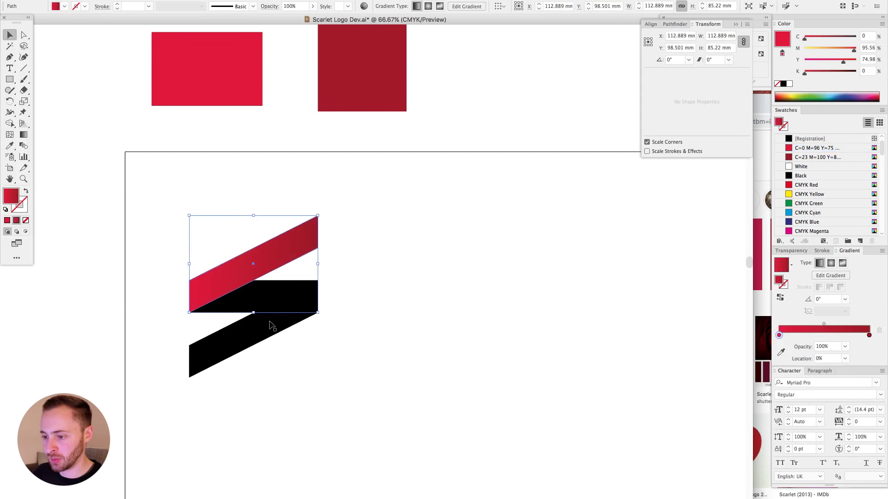
pyautogui.click(272, 327)
pyautogui.press('i')
pyautogui.click(296, 240)
pyautogui.press('v')
# Bring the black middle bar to the front and give it the upper band's red gradient.
pyautogui.click(275, 288)
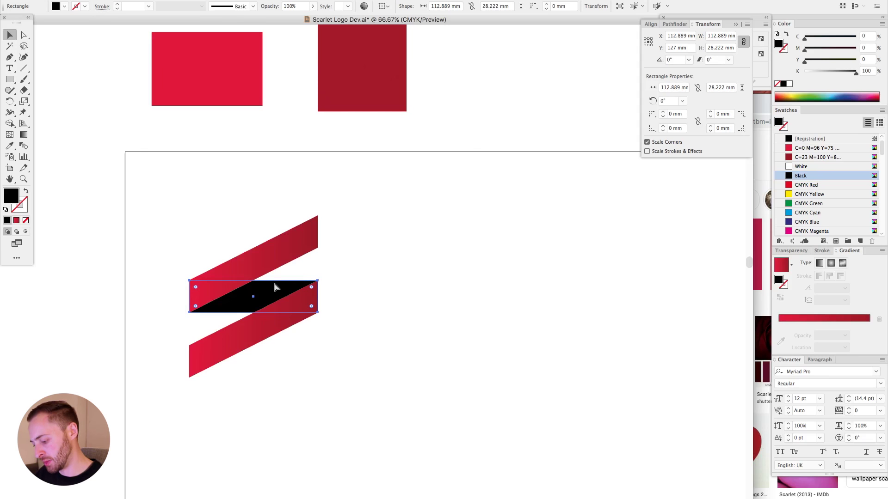
pyautogui.hotkey('ctrl', 'shift', ']')
pyautogui.press('i')
pyautogui.click(315, 238)
pyautogui.press('v')
pyautogui.click(316, 239)
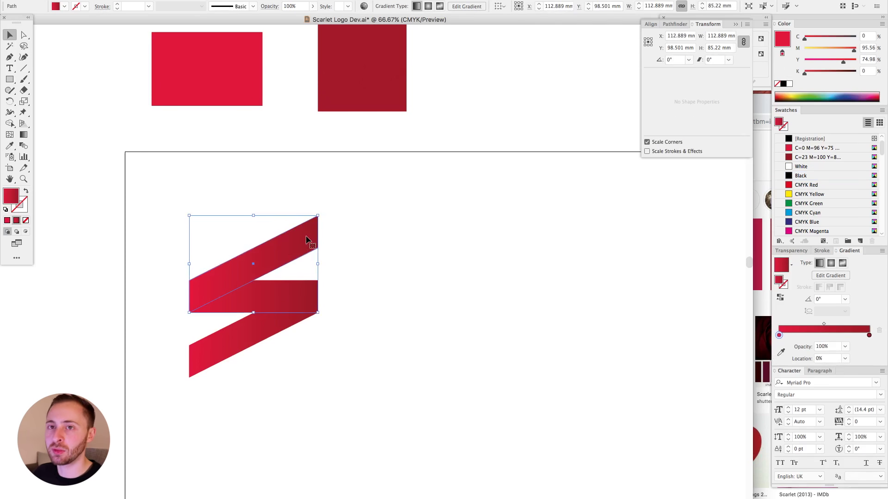
# Fill the middle bar with the solid bright red swatch C=0 M=96 Y=75.
pyautogui.press('a')
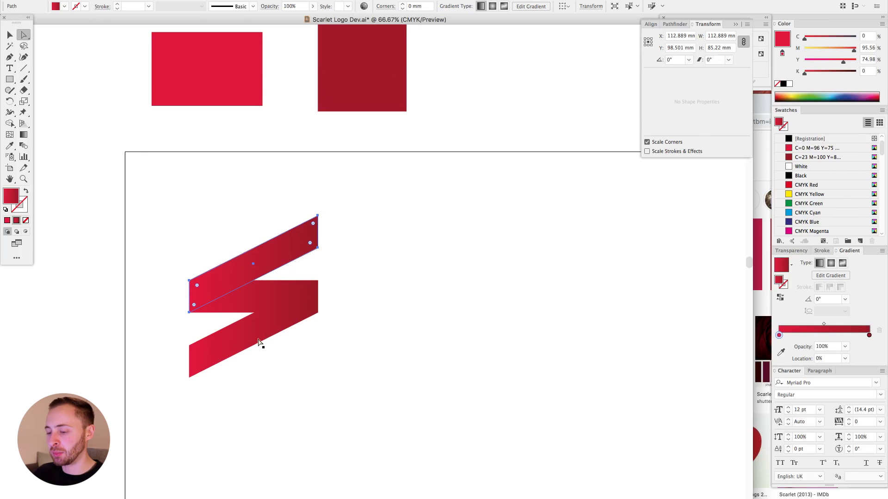
pyautogui.click(253, 297)
pyautogui.click(253, 328)
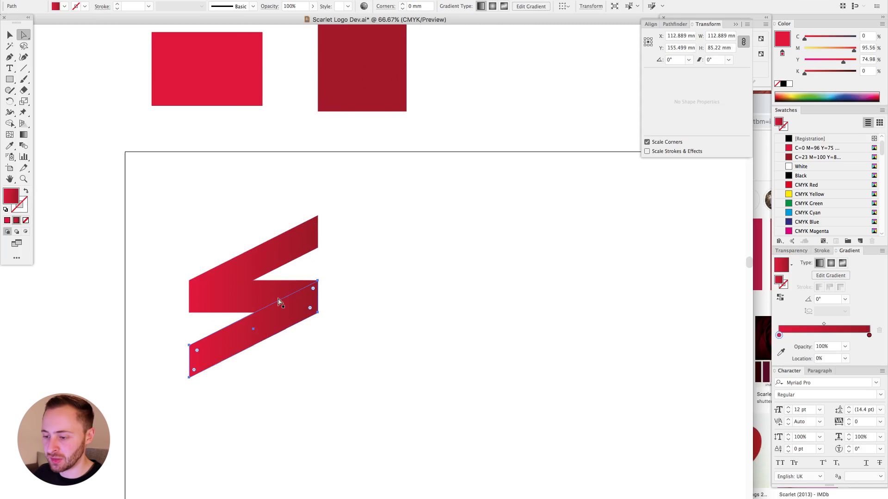
pyautogui.keyDown('super'); pyautogui.click(334, 257); pyautogui.keyUp('super')
pyautogui.click(251, 340)
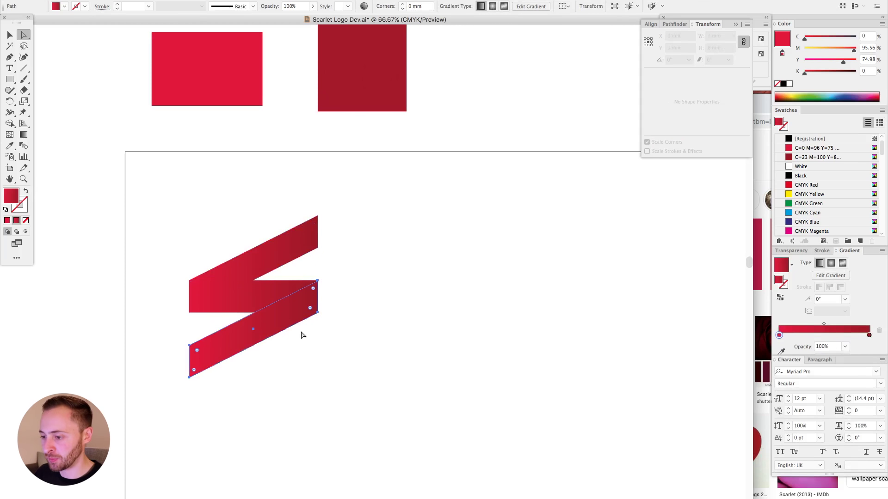
pyautogui.click(243, 296)
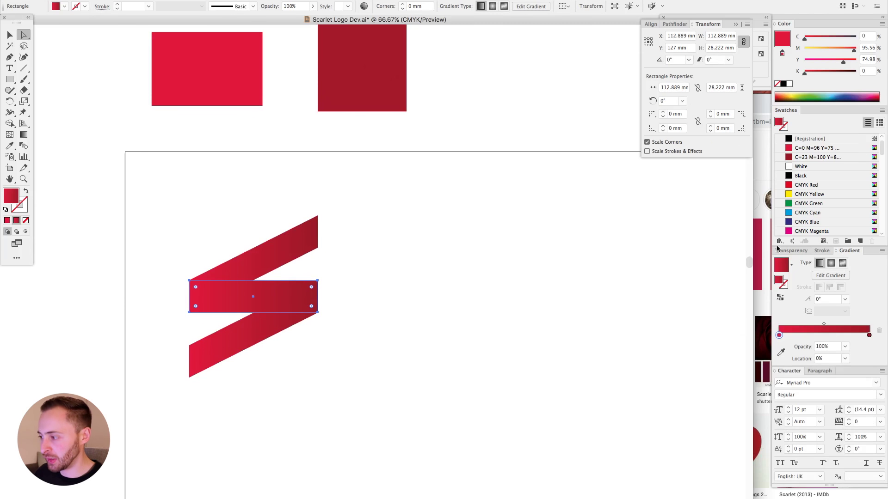
pyautogui.click(816, 148)
pyautogui.press('v')
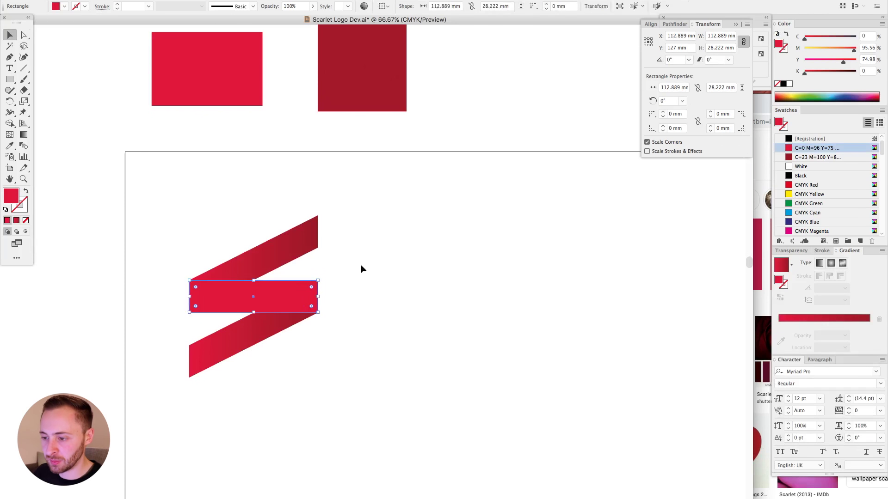
# Reverse the upper slanted band's gradient so its dark end sits at the fold behind the middle bar.
pyautogui.click(277, 252)
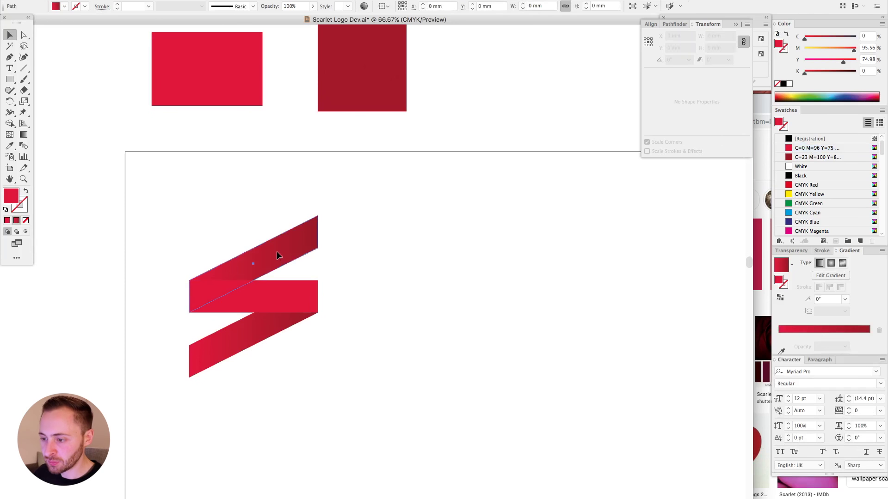
pyautogui.click(779, 300)
pyautogui.click(424, 215)
# Duplicate the whole S mark about 152 mm to the right of the original.
pyautogui.moveTo(108, 230); pyautogui.dragTo(409, 406)
pyautogui.hscroll(5, 407, 404)
pyautogui.scroll(-3, 407, 405)
pyautogui.moveTo(125, 189); pyautogui.dragTo(310, 385)
pyautogui.moveTo(208, 276); pyautogui.dragTo(381, 276)
pyautogui.click(291, 178)
# Round the outer end corners of the copy's upper slanted band slightly by eye.
pyautogui.press('a')
pyautogui.moveTo(291, 178); pyautogui.dragTo(462, 374)
pyautogui.click(352, 194)
pyautogui.press('v')
pyautogui.scroll(5, 399, 293)
pyautogui.press('a')
pyautogui.moveTo(487, 57); pyautogui.dragTo(529, 160)
pyautogui.moveTo(498, 79); pyautogui.dragTo(493, 85)
# Set the corner radius at the outer ends of the copy's lower and upper slanted bands to 5 mm.
pyautogui.moveTo(192, 346); pyautogui.dragTo(233, 448)
pyautogui.moveTo(274, 7); pyautogui.dragTo(213, 5)
pyautogui.write('5')
pyautogui.press('Return')
pyautogui.moveTo(487, 70); pyautogui.dragTo(526, 159)
pyautogui.moveTo(276, 7); pyautogui.dragTo(208, 4)
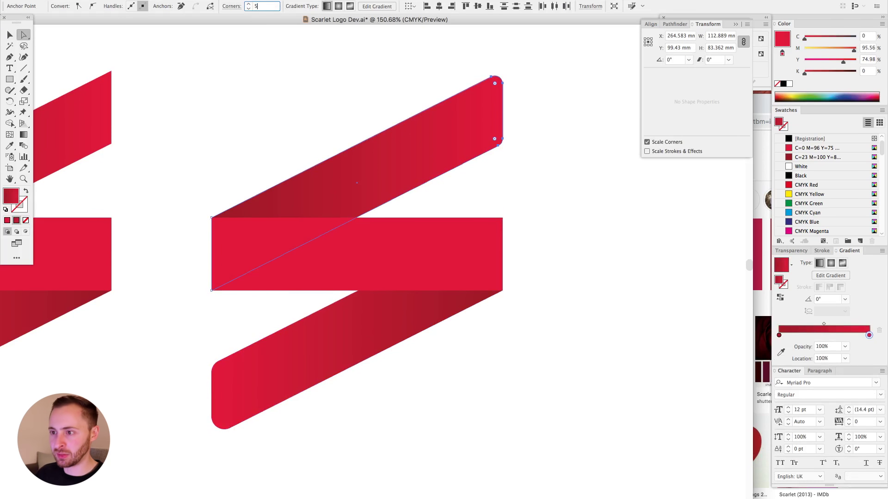
pyautogui.press('Return')
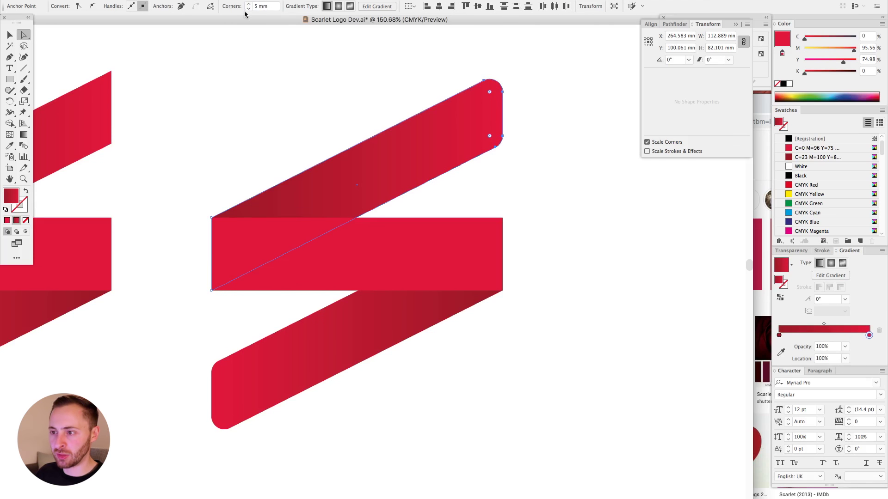
# Examine the rounded ends of the copied S mark up close and compare them with the sharp-cornered original.
pyautogui.click(308, 88)
pyautogui.press('super+minus')
pyautogui.press('super+minus')
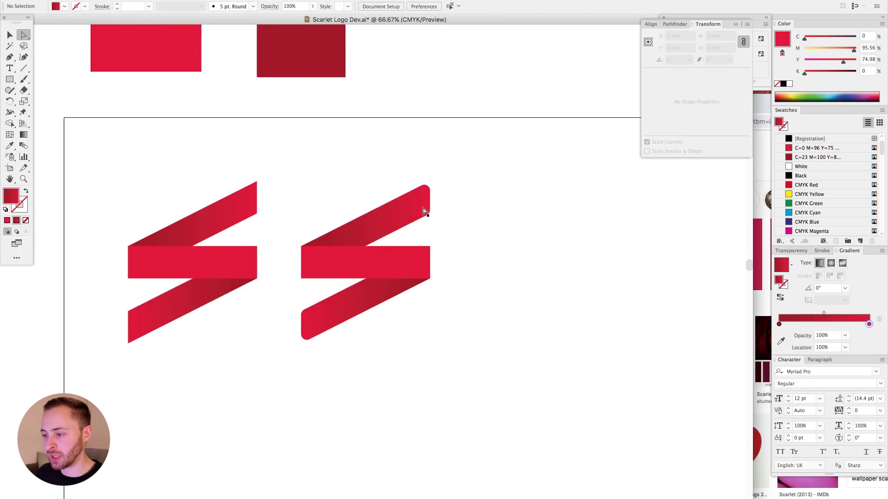
pyautogui.moveTo(291, 218); pyautogui.dragTo(622, 431)
pyautogui.press('super+minus')
pyautogui.press('super+minus')
pyautogui.moveTo(417, 244); pyautogui.dragTo(433, 246)
pyautogui.press('v')
pyautogui.moveTo(206, 118); pyautogui.dragTo(631, 324)
pyautogui.press('super+minus')
pyautogui.press('super+minus')
# Duplicate the S mark with rounded ends about 134 mm to its right.
pyautogui.hscroll(3, 500, 295)
pyautogui.scroll(-1, 501, 295)
pyautogui.moveTo(208, 134); pyautogui.dragTo(362, 296)
pyautogui.moveTo(315, 239); pyautogui.dragTo(469, 254)
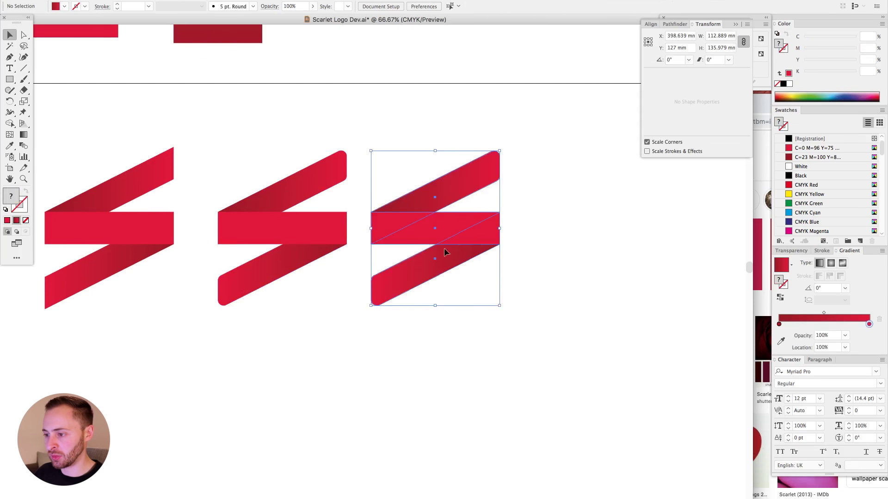
pyautogui.press('super+shift+a')
# Round all four corners of the third mark's middle bar to a 5 mm radius.
pyautogui.moveTo(293, 111); pyautogui.dragTo(589, 345)
pyautogui.press('a')
pyautogui.click(228, 246)
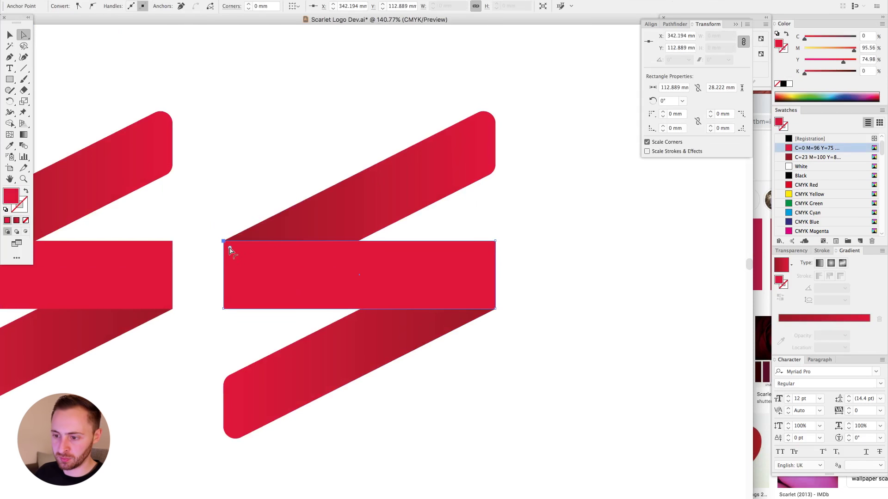
pyautogui.click(238, 234)
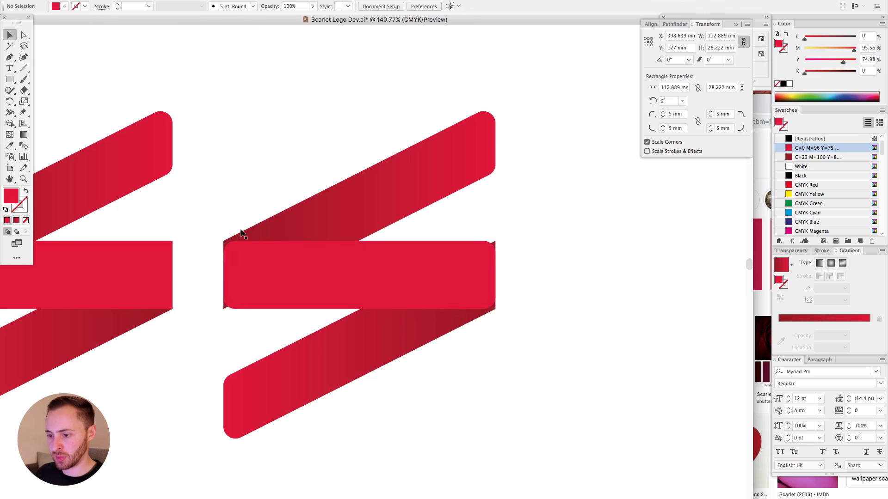
# Round the fold corners of both slanted bands by eye so they tuck behind the middle bar's rounded ends.
pyautogui.moveTo(230, 246); pyautogui.dragTo(248, 264)
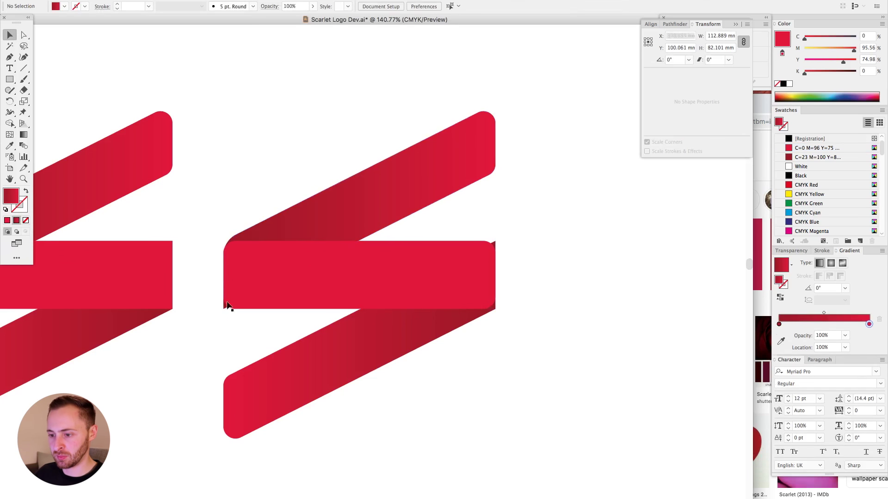
pyautogui.click(478, 227)
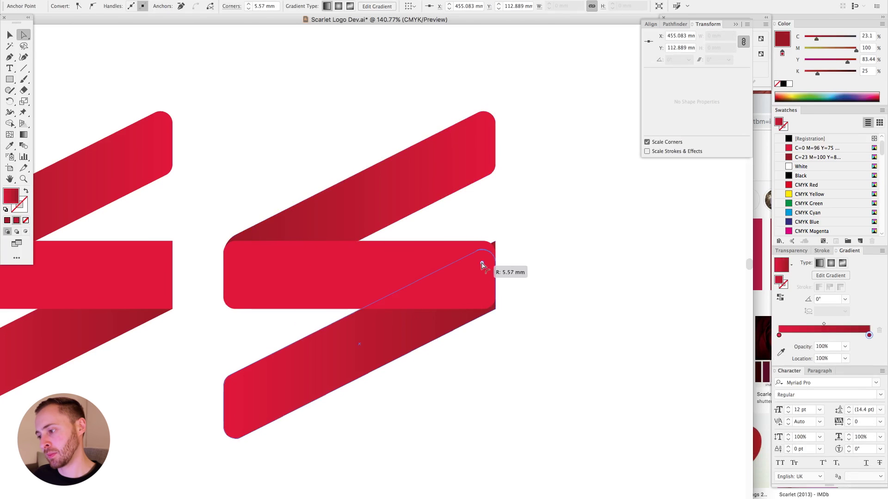
pyautogui.click(495, 309)
pyautogui.moveTo(486, 303); pyautogui.dragTo(447, 332)
pyautogui.click(489, 323)
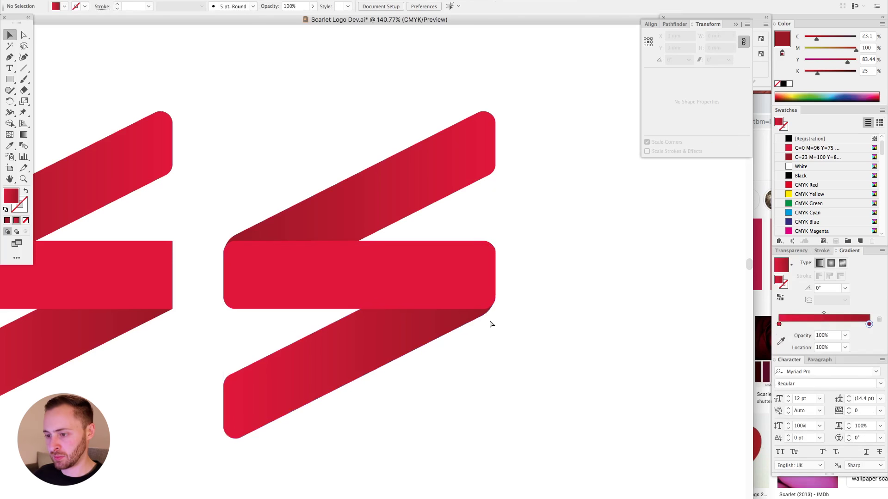
# Refine the fold corners of the third mark's slanted bands, setting the lower band's right fold corner to a 6 mm radius.
pyautogui.scroll(3, 490, 323)
pyautogui.moveTo(526, 287); pyautogui.dragTo(547, 278)
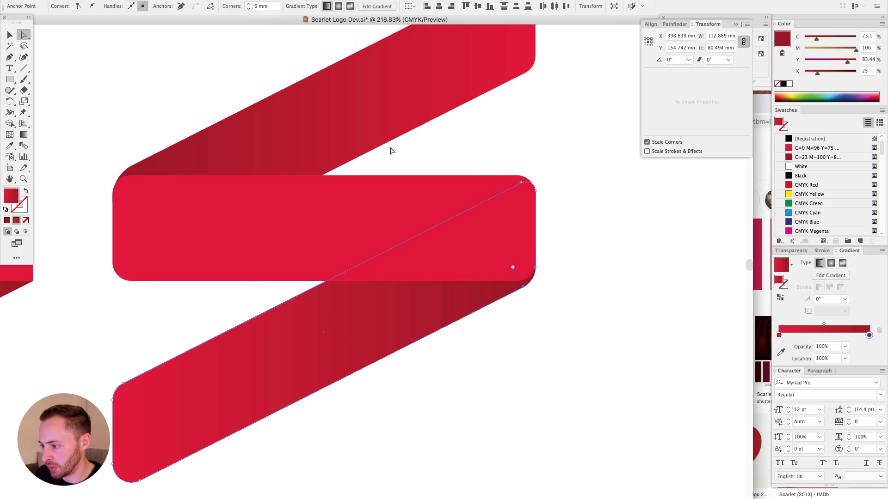
pyautogui.click(116, 172)
pyautogui.click(117, 177)
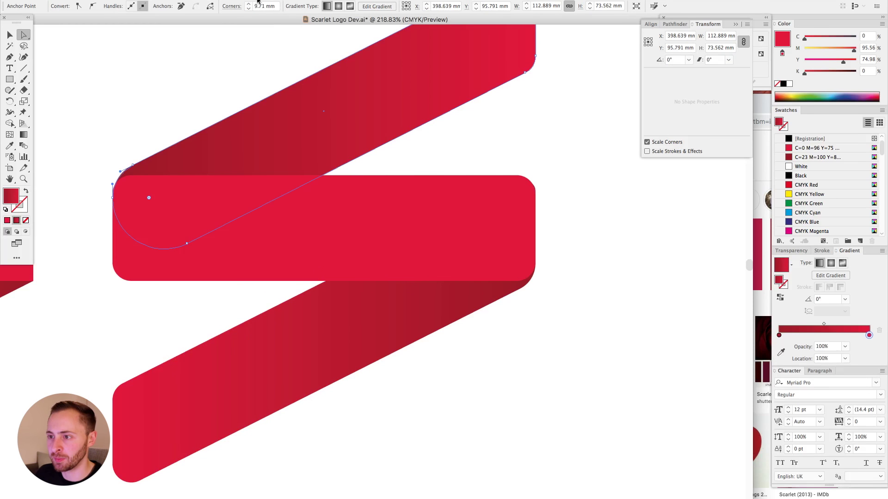
pyautogui.click(155, 129)
# Move the first two S marks off the artboard, placing them above it beside the red sample images.
pyautogui.press('super+minus')
pyautogui.press('super+minus')
pyautogui.press('super+minus')
pyautogui.press('super+minus')
pyautogui.press('super+minus')
pyautogui.moveTo(304, 168); pyautogui.dragTo(346, 164)
pyautogui.moveTo(119, 166); pyautogui.dragTo(380, 315)
pyautogui.press('v')
pyautogui.press('super+minus')
pyautogui.moveTo(407, 277); pyautogui.dragTo(224, 167)
# Move the fully rounded S mark to the artboard's upper left area at X 112.889 mm, Y 127 mm.
pyautogui.moveTo(392, 204); pyautogui.dragTo(558, 317)
pyautogui.moveTo(476, 277); pyautogui.dragTo(303, 222)
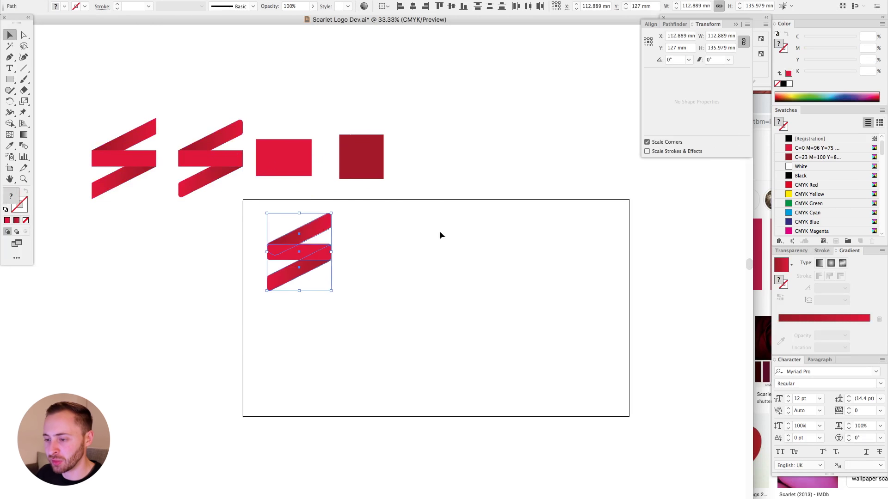
pyautogui.click(441, 234)
pyautogui.moveTo(191, 149); pyautogui.dragTo(464, 321)
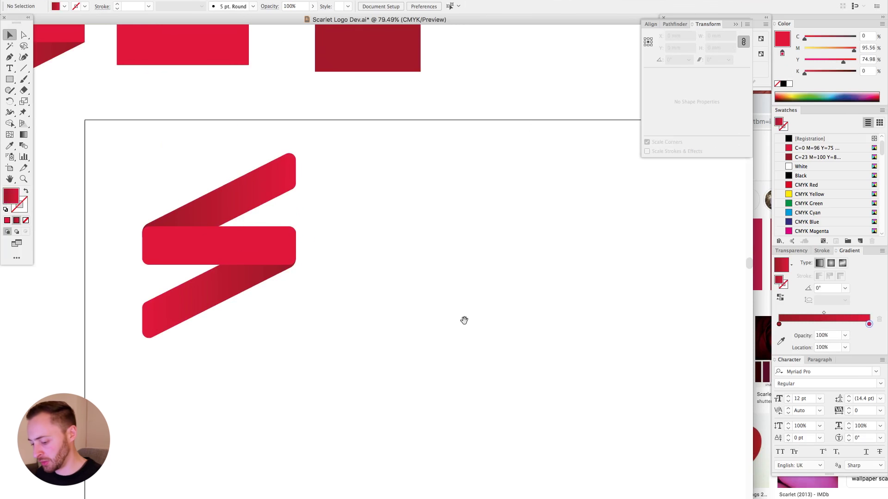
# Add the lowercase point text "scarlet" beside the S mark on the artboard.
pyautogui.press('t')
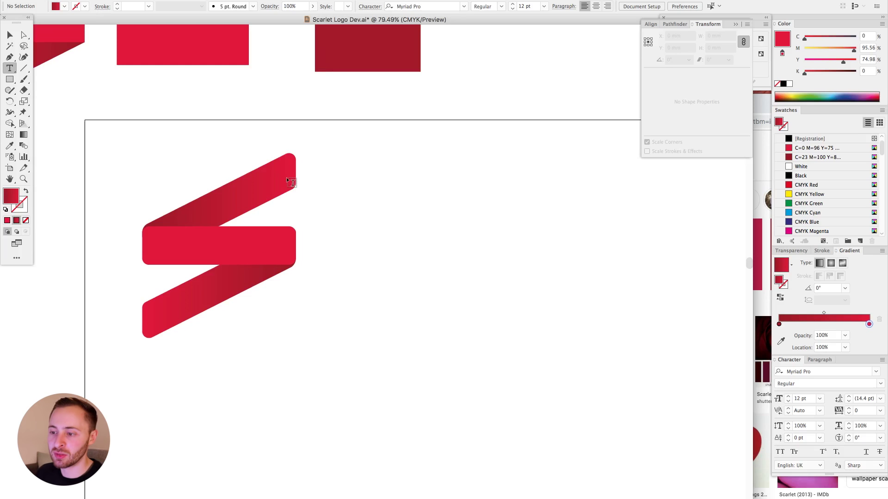
pyautogui.click(377, 215)
pyautogui.write('scark')
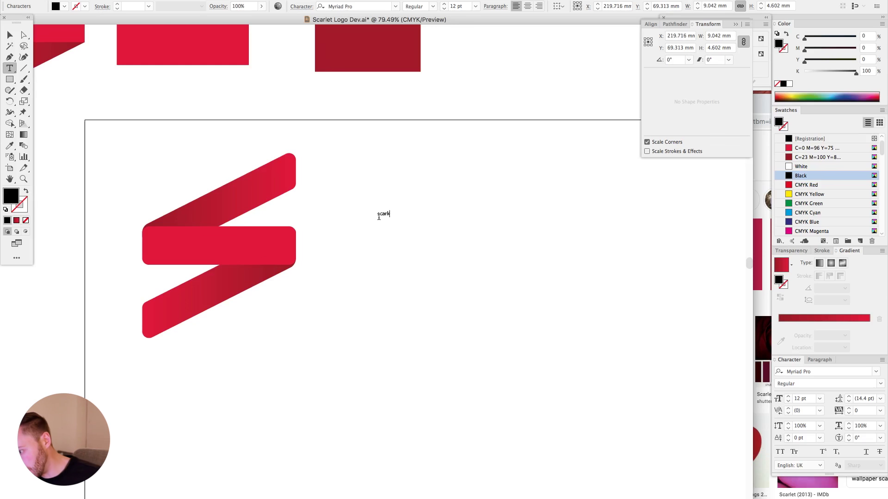
pyautogui.write('etlet')
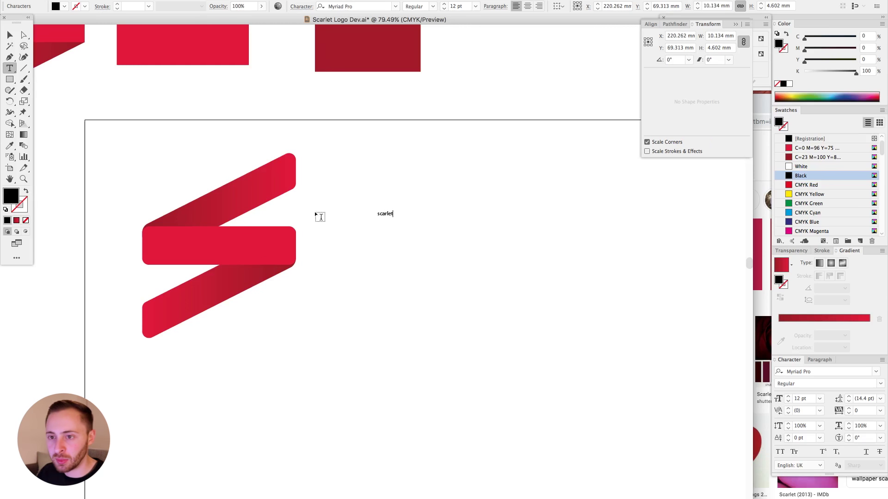
pyautogui.click(8, 37)
pyautogui.click(607, 260)
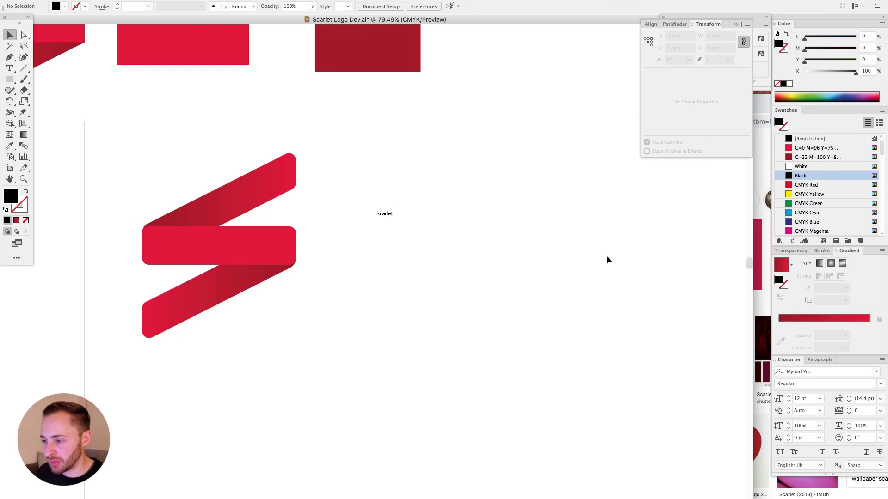
# Enlarge the scarlet text to about 286.24 pt and place it just to the right of the S mark.
pyautogui.moveTo(418, 251); pyautogui.dragTo(419, 252)
pyautogui.moveTo(393, 217); pyautogui.dragTo(632, 321)
pyautogui.click(552, 408)
pyautogui.press('super+minus')
pyautogui.press('super+minus')
pyautogui.moveTo(370, 256); pyautogui.dragTo(336, 241)
pyautogui.moveTo(451, 254); pyautogui.dragTo(517, 253)
# Set the scarlet wordmark in the Chalet-NewYorkNineteenEighty font.
pyautogui.click(824, 372)
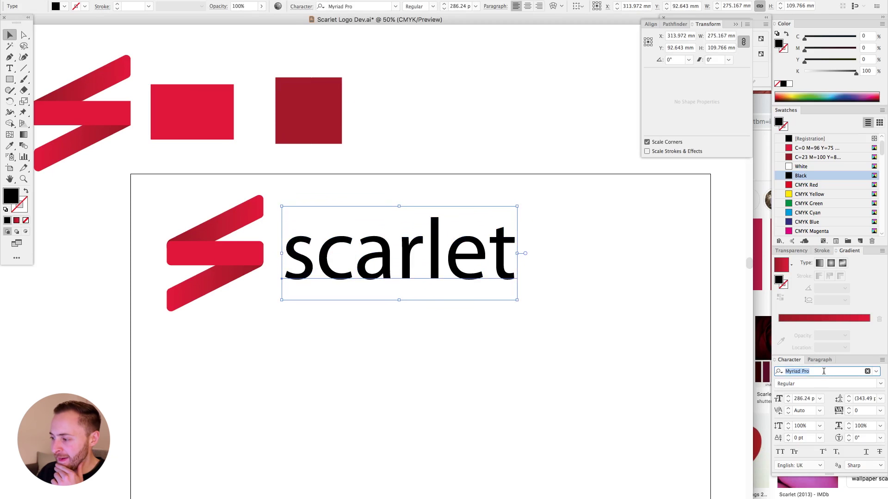
pyautogui.write('chalet')
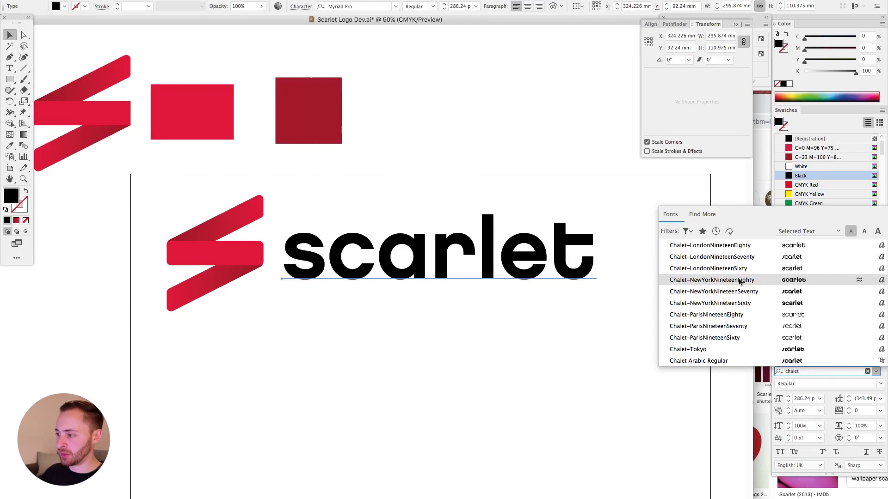
pyautogui.click(739, 280)
# Restyle single letters of the wordmark, setting the final t in NewYorkNineteenSixty and the r in NewYorkNineteenSeventy.
pyautogui.doubleClick(548, 250)
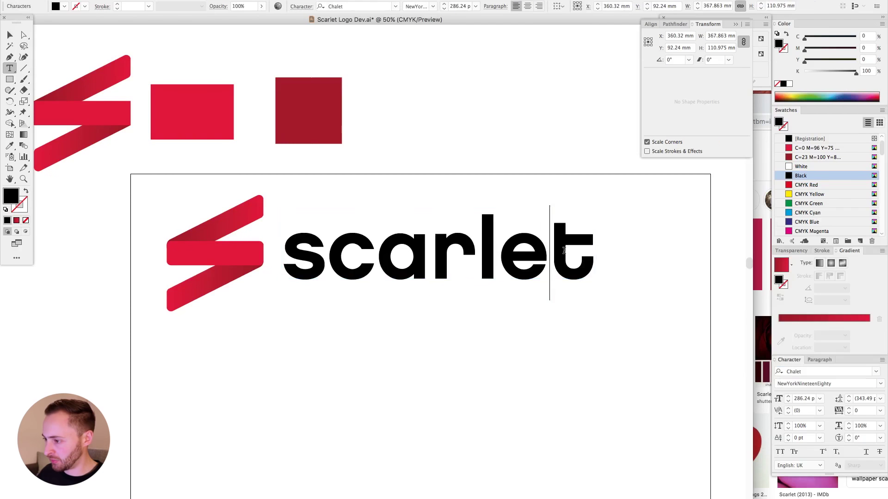
pyautogui.hotkey('shift', 'Right')
pyautogui.click(880, 384)
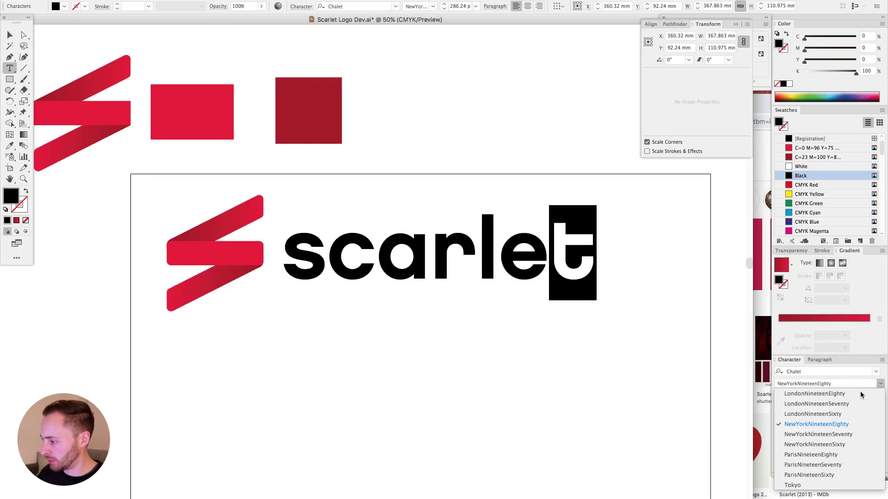
pyautogui.click(857, 444)
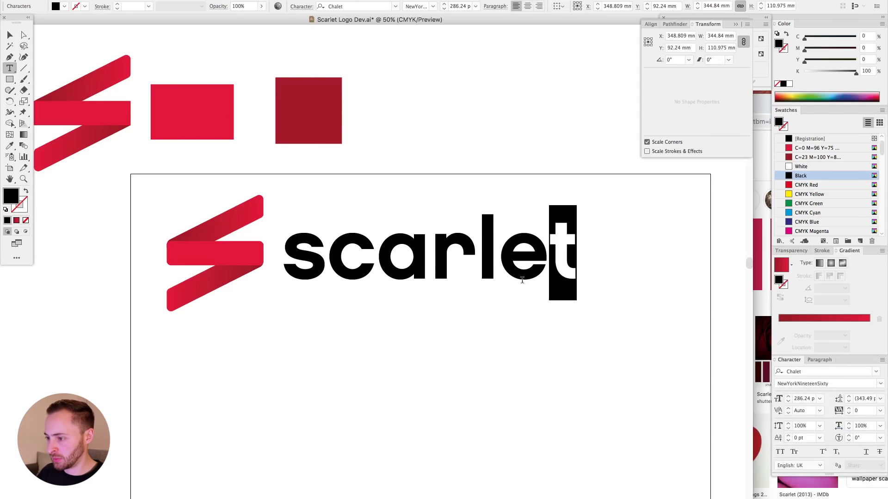
pyautogui.moveTo(472, 253); pyautogui.dragTo(446, 253)
pyautogui.click(879, 385)
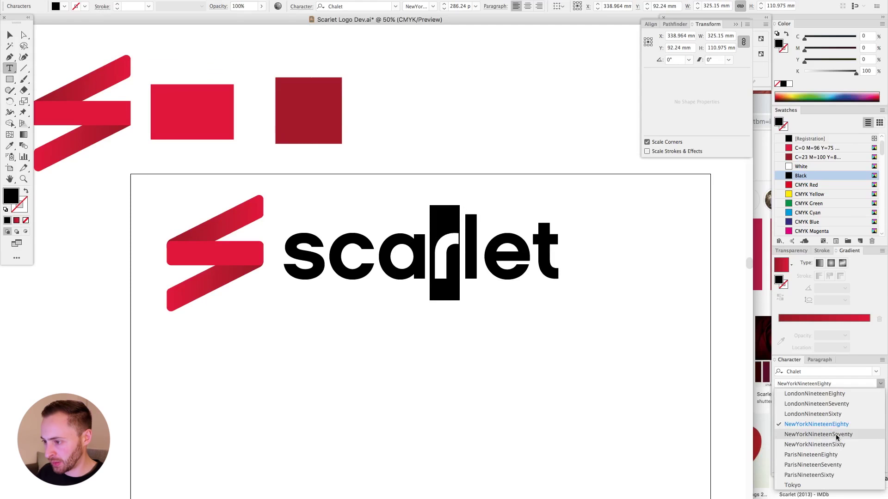
pyautogui.click(838, 434)
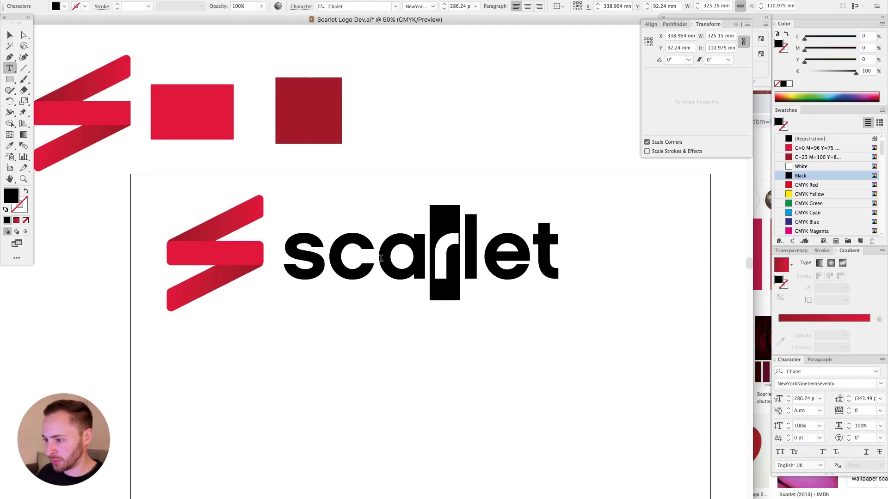
# Tighten the kerning between the letters of the scarlet wordmark pair by pair.
pyautogui.click(327, 253)
pyautogui.hotkey('alt', 'Left')
pyautogui.press('Right')
pyautogui.hotkey('alt', 'Left')
pyautogui.press('Right')
pyautogui.hotkey('alt', 'Left')
pyautogui.hotkey('alt', 'Left')
pyautogui.press('Right')
pyautogui.hotkey('alt', 'Left')
pyautogui.press('Right')
pyautogui.hotkey('alt', 'Left')
pyautogui.hotkey('alt', 'Left')
pyautogui.press('Right')
pyautogui.hotkey('alt', 'Left')
pyautogui.click(9, 36)
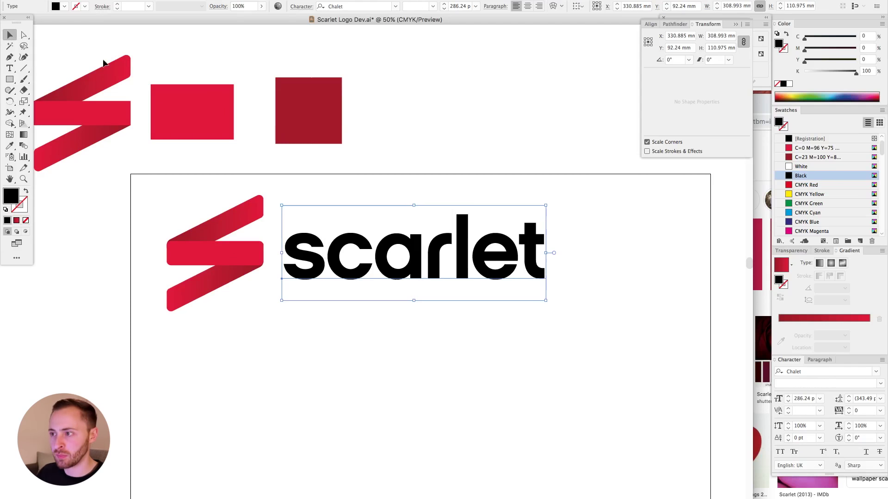
# Recolour the scarlet wordmark with the bright red C=0 M=96 Y=75 swatch, comparing it against the dark red.
pyautogui.hscroll(-2, 380, 260)
pyautogui.scroll(-1, 379, 260)
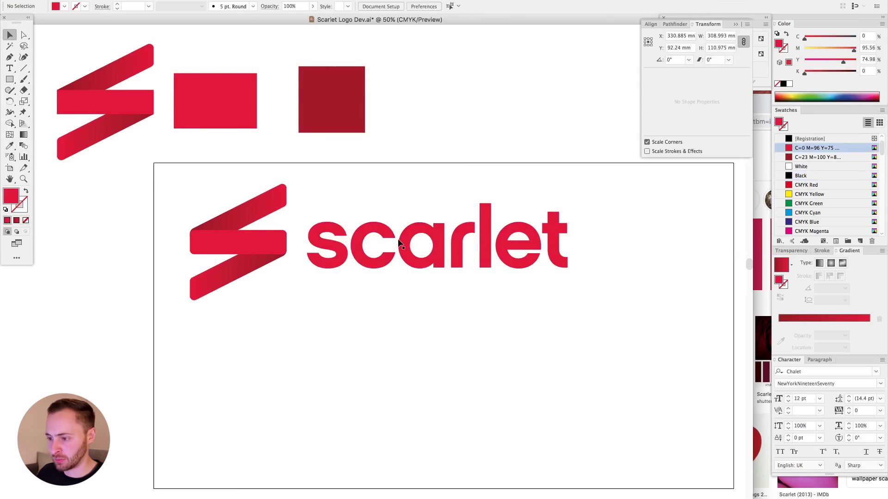
pyautogui.press('super+z')
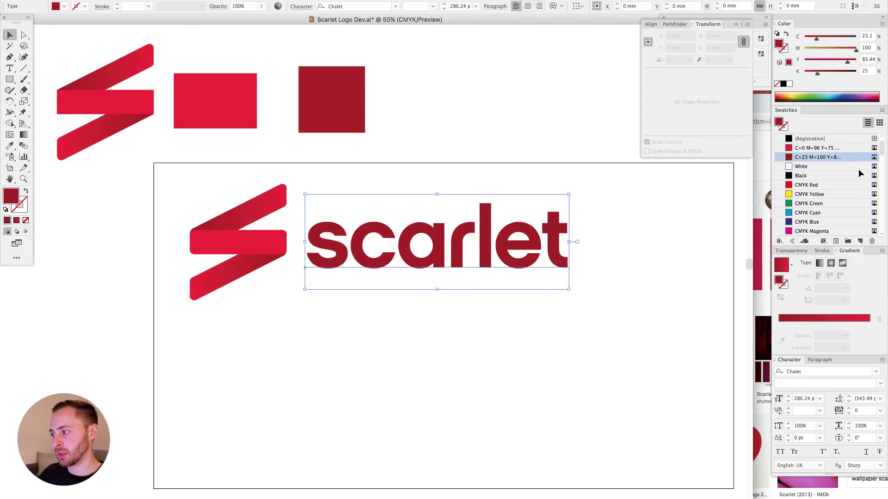
pyautogui.press('super+shift+z')
pyautogui.moveTo(585, 302); pyautogui.dragTo(587, 305)
pyautogui.click(585, 306)
# Show the rulers and overlay the document grid on the logo.
pyautogui.scroll(3, 436, 222)
pyautogui.click(356, 248)
pyautogui.click(300, 160)
pyautogui.press('super+r')
pyautogui.moveTo(208, 29); pyautogui.dragTo(356, 271)
pyautogui.press('super+z')
pyautogui.click(352, 263)
pyautogui.press('super+apostrophe')
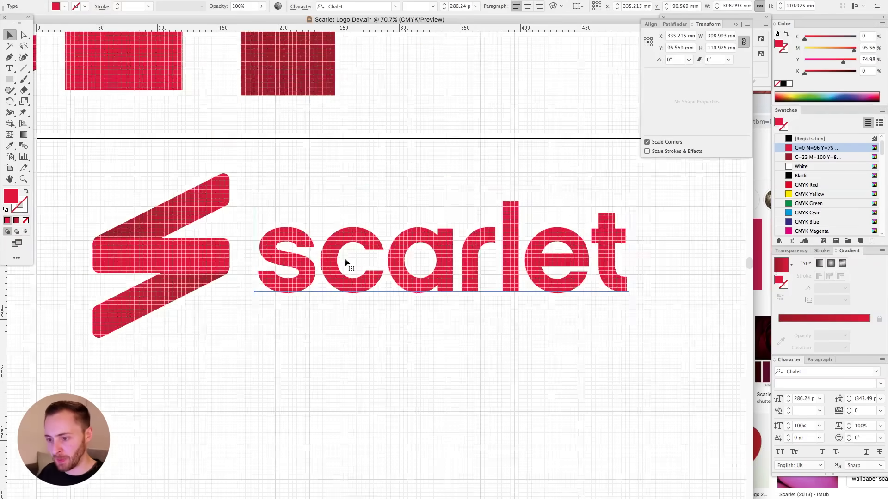
# Place a horizontal guide along the lower edge of the S mark's middle bar and nudge the mark down to match.
pyautogui.moveTo(350, 319); pyautogui.dragTo(56, 221)
pyautogui.moveTo(251, 26); pyautogui.dragTo(307, 281)
pyautogui.moveTo(94, 82); pyautogui.dragTo(363, 343)
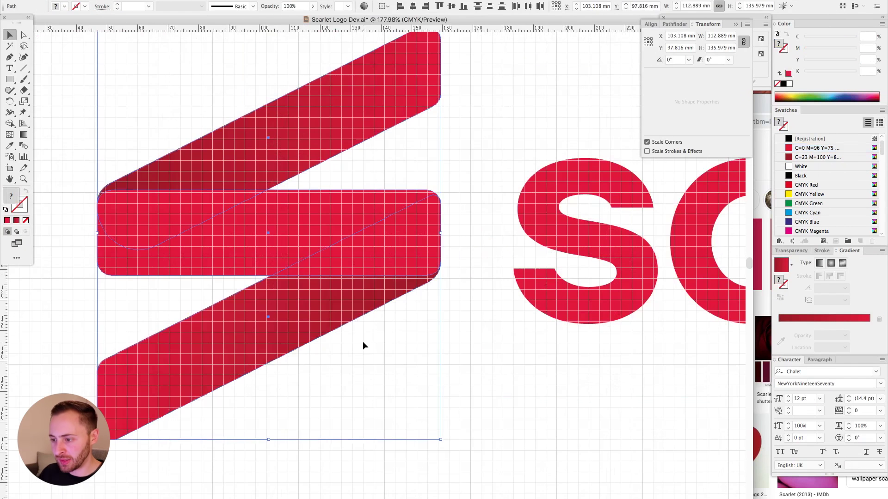
pyautogui.press('Down')
pyautogui.moveTo(73, 203); pyautogui.dragTo(373, 373)
pyautogui.moveTo(435, 252); pyautogui.dragTo(432, 250)
# Hide the document grid and display the horizontal guide across the logo.
pyautogui.press('super+minus')
pyautogui.press('super+minus')
pyautogui.press('super+minus')
pyautogui.press('super+minus')
pyautogui.press('super+minus')
pyautogui.press('super+minus')
pyautogui.press('super+apostrophe')
pyautogui.moveTo(533, 198); pyautogui.dragTo(307, 184)
pyautogui.click(307, 184)
pyautogui.press('super+semicolon')
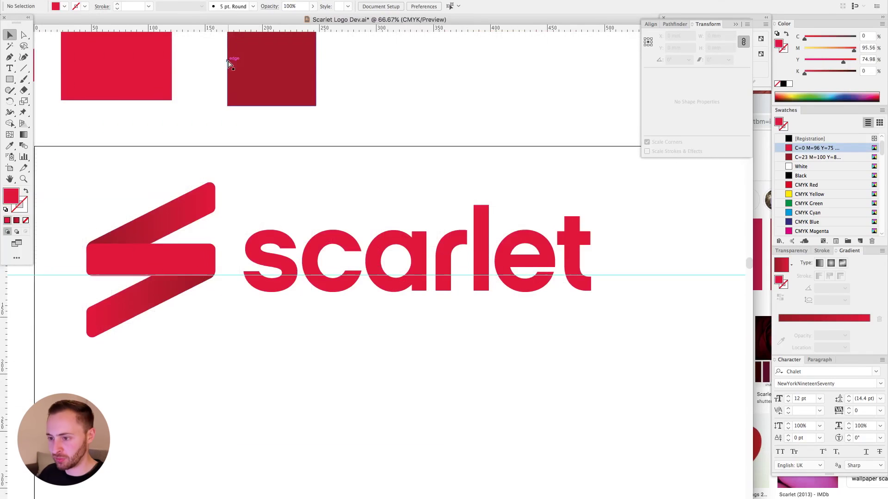
# Enlarge the scarlet wordmark to about 305.56 pt, centre its lowercase letters on the S mark's middle bar, and hide the guides.
pyautogui.moveTo(694, 288); pyautogui.dragTo(701, 309)
pyautogui.press('Down')
pyautogui.moveTo(413, 276); pyautogui.dragTo(413, 243)
pyautogui.click(445, 233)
pyautogui.press('super+minus')
pyautogui.moveTo(529, 285); pyautogui.dragTo(536, 248)
pyautogui.moveTo(515, 237); pyautogui.dragTo(533, 240)
pyautogui.click(458, 179)
pyautogui.press('super+semicolon')
pyautogui.moveTo(495, 199); pyautogui.dragTo(536, 182)
# Move the S mark and the scarlet wordmark together to the right, toward the artboard's centre.
pyautogui.moveTo(173, 166); pyautogui.dragTo(600, 284)
pyautogui.moveTo(538, 241); pyautogui.dragTo(576, 241)
pyautogui.click(576, 339)
pyautogui.moveTo(577, 339); pyautogui.dragTo(455, 332)
# Duplicate the scarlet wordmark directly beneath itself and replace the copy's text with "VFX".
pyautogui.moveTo(317, 226); pyautogui.dragTo(317, 302)
pyautogui.tripleClick(317, 302)
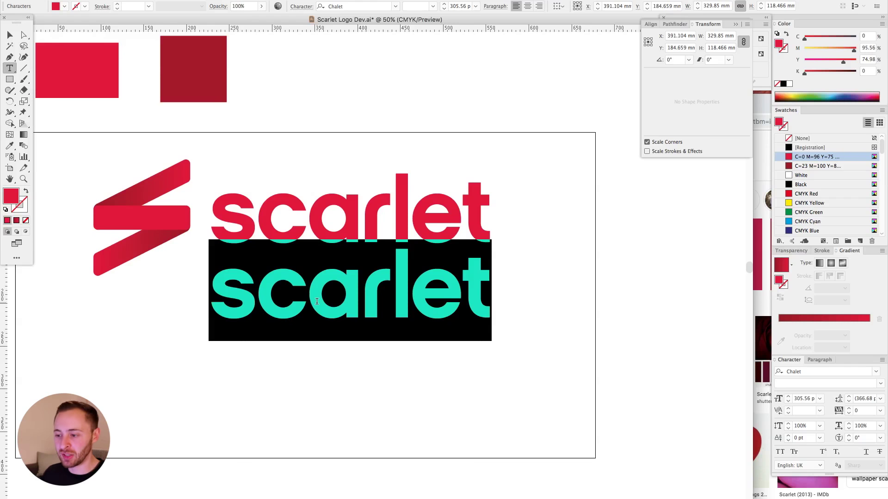
pyautogui.write('VFX')
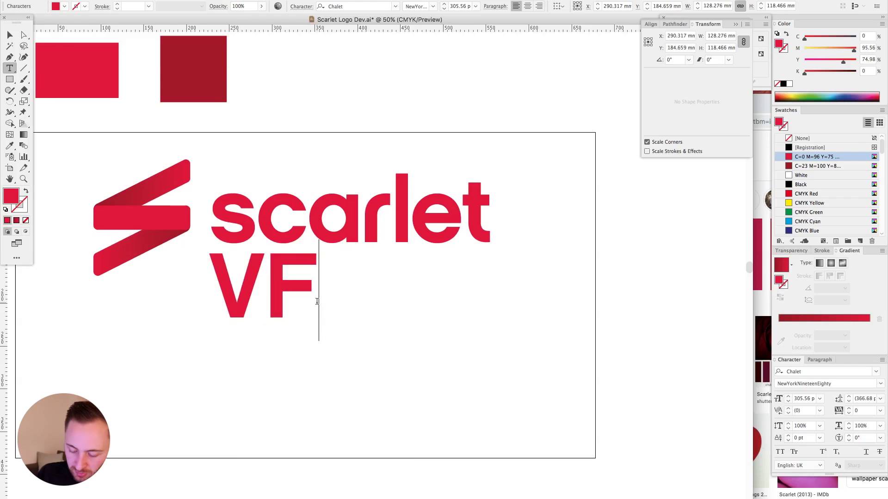
pyautogui.click(9, 34)
pyautogui.click(343, 69)
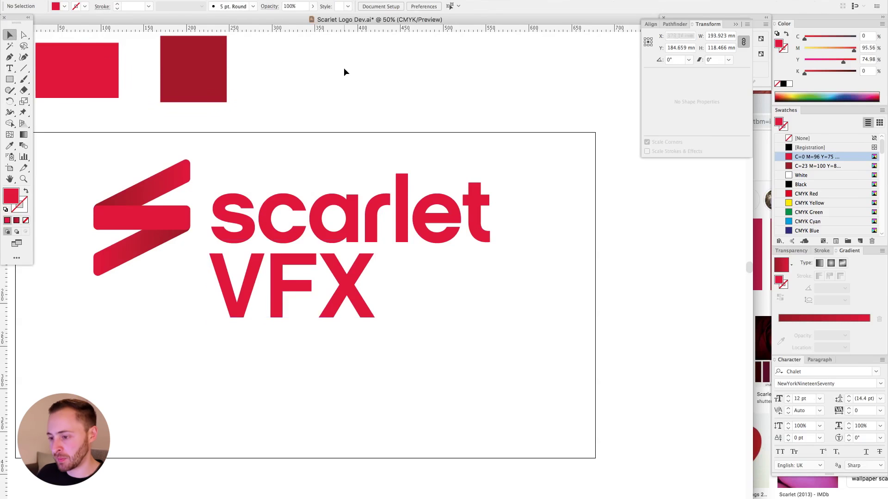
# Set the VFX text in the thin Chalet style ParisNineteenEighty.
pyautogui.press('super+minus')
pyautogui.moveTo(377, 157); pyautogui.dragTo(352, 152)
pyautogui.moveTo(117, 142); pyautogui.dragTo(575, 430)
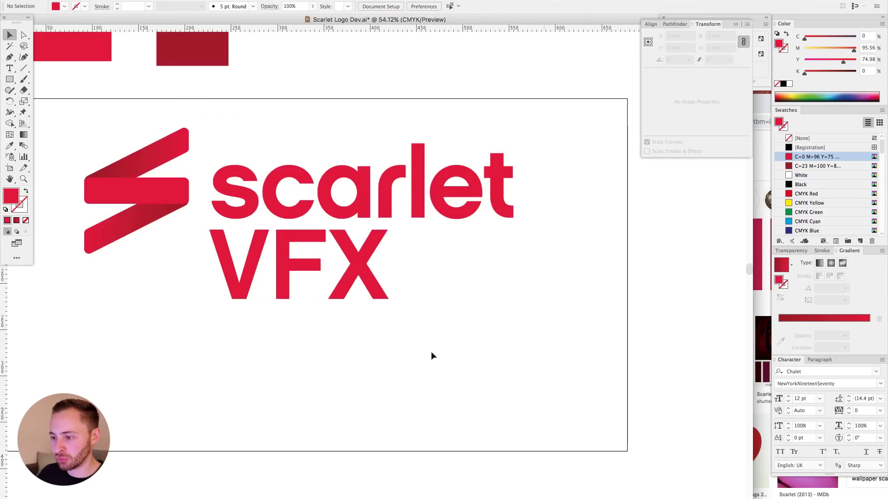
pyautogui.click(334, 292)
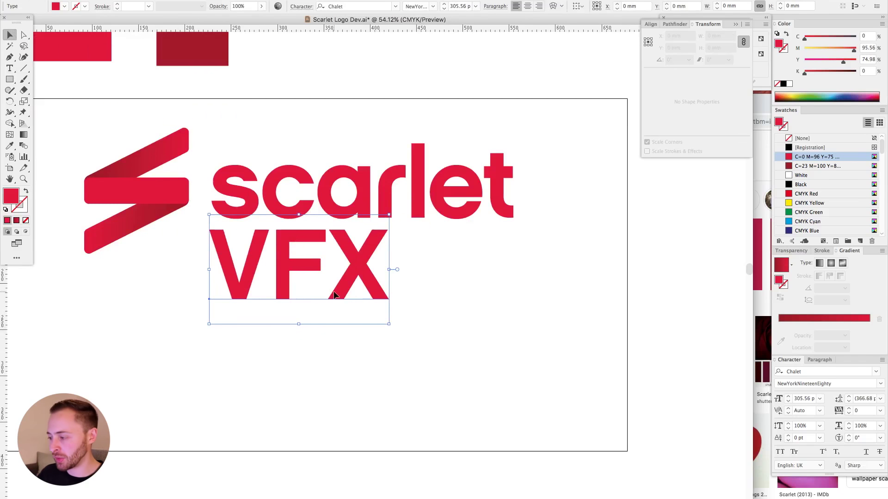
pyautogui.click(880, 384)
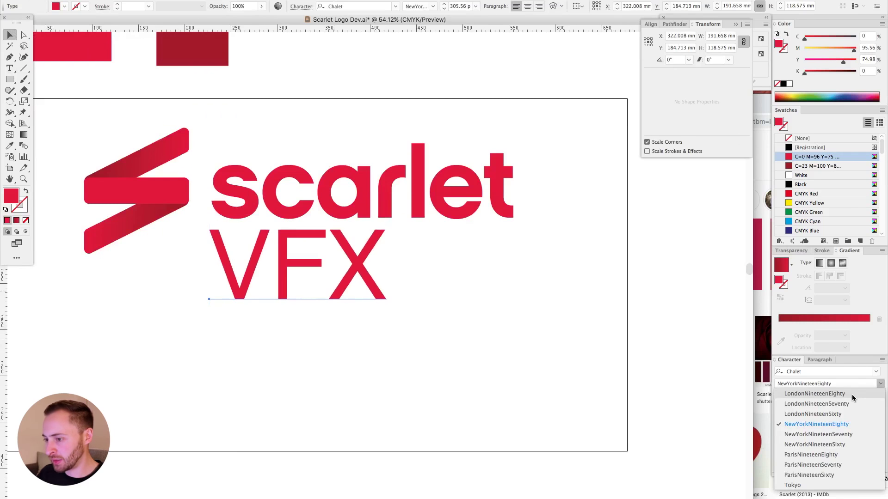
pyautogui.click(854, 456)
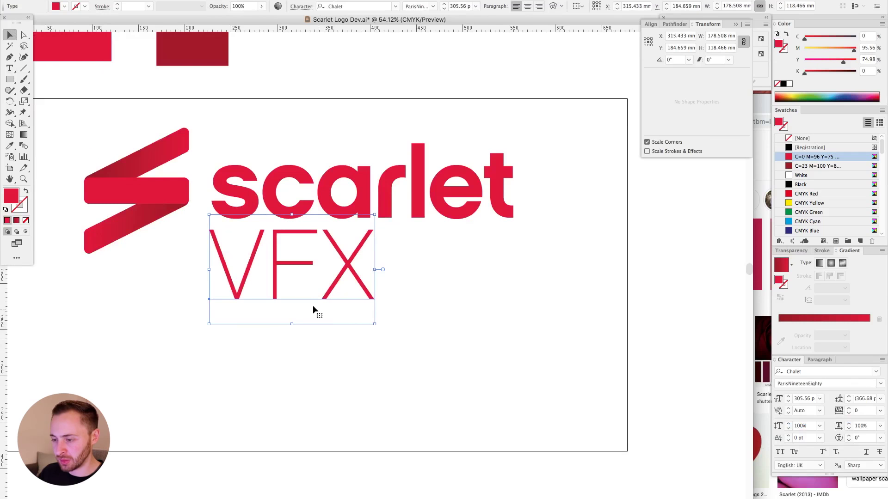
# Move the VFX text from its own line onto the end of the scarlet wordmark, keeping its thin style.
pyautogui.doubleClick(303, 287)
pyautogui.press('super+c')
pyautogui.press('BackSpace')
pyautogui.click(9, 35)
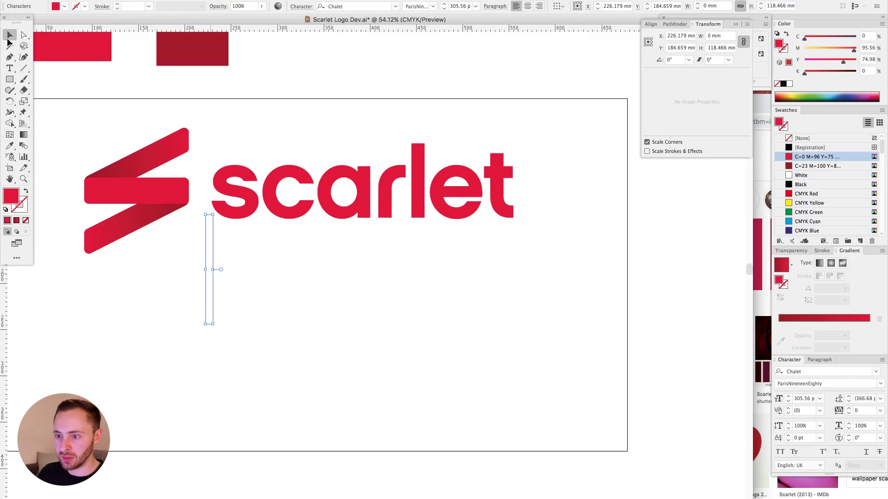
pyautogui.click(542, 247)
pyautogui.click(508, 203)
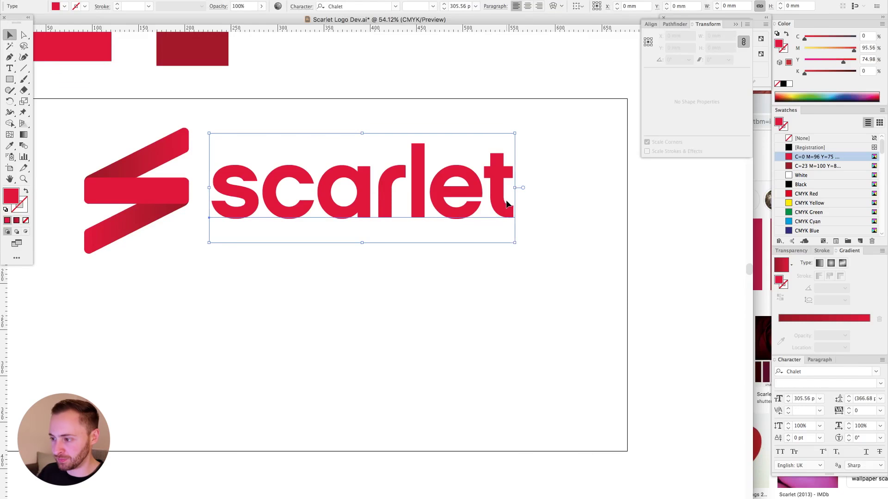
pyautogui.press('t')
pyautogui.click(519, 197)
pyautogui.press('super+v')
pyautogui.press('Escape')
# Duplicate the complete scarletVFX logo below the original.
pyautogui.moveTo(91, 121); pyautogui.dragTo(639, 281)
pyautogui.press('super+minus')
pyautogui.moveTo(439, 210); pyautogui.dragTo(467, 192)
pyautogui.click(487, 192)
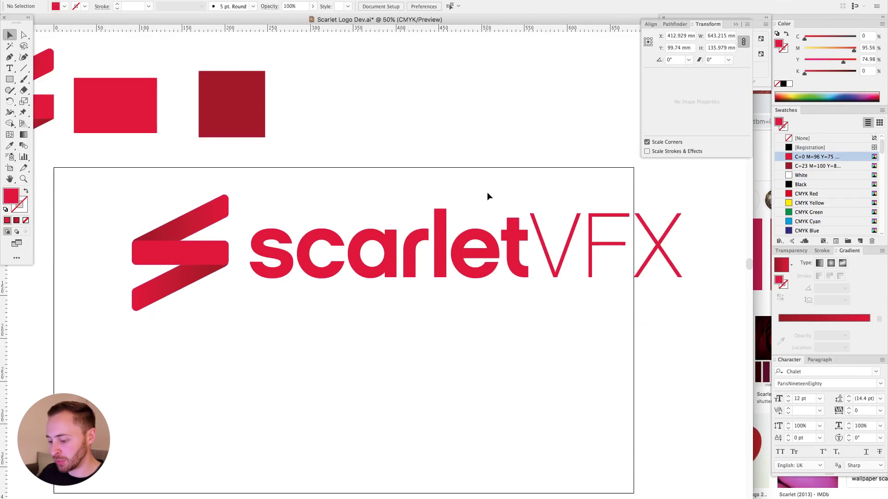
pyautogui.press('super+minus')
pyautogui.moveTo(310, 236); pyautogui.dragTo(636, 274)
pyautogui.moveTo(465, 230); pyautogui.dragTo(642, 341)
# Replace VFX with "Raycast" in the lower logo copy.
pyautogui.click(613, 308)
pyautogui.click(528, 333)
pyautogui.doubleClick(504, 338)
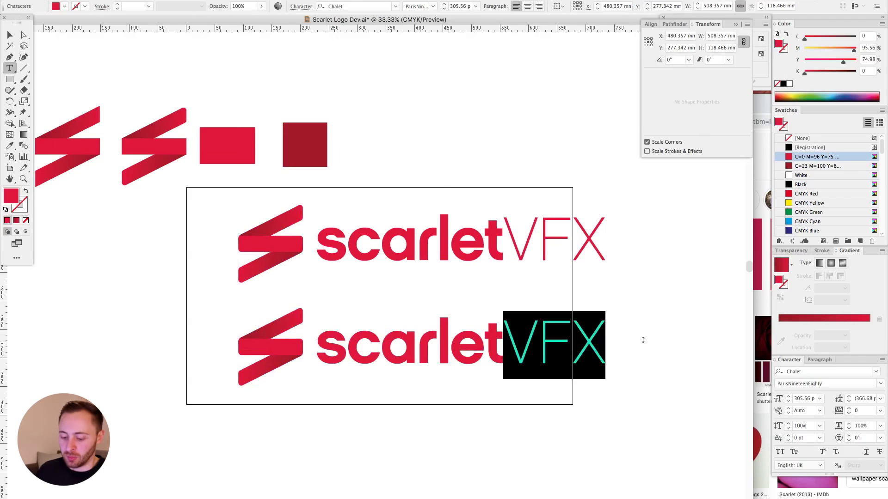
pyautogui.write('Raycast')
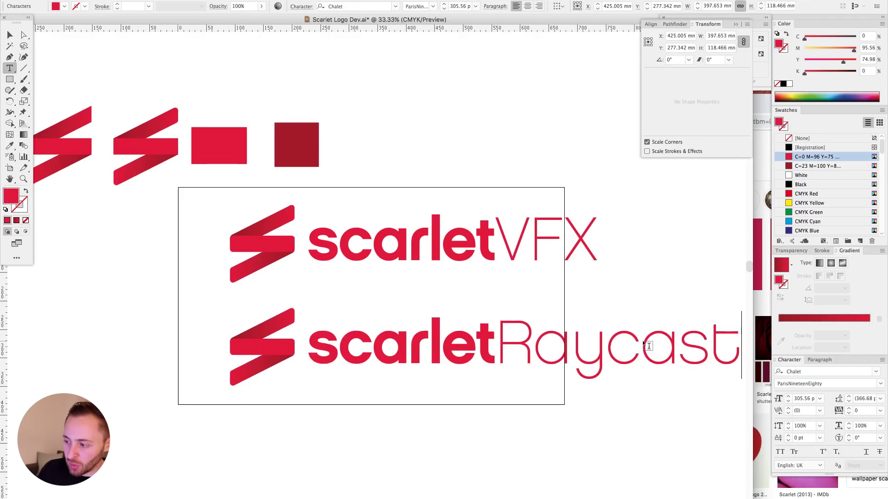
pyautogui.click(10, 35)
pyautogui.click(392, 93)
# Compare the scarletVFX and scarletRaycast logos for overall balance with the artboard outline hidden.
pyautogui.press('super+minus')
pyautogui.press('super+minus')
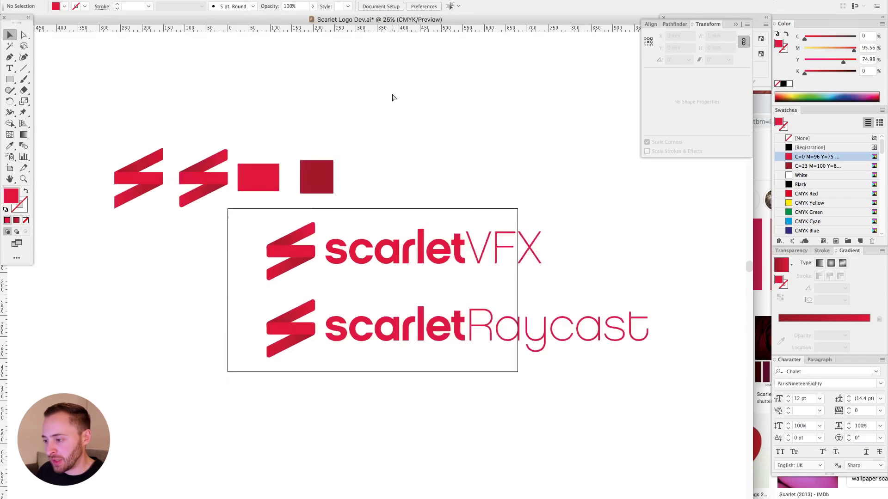
pyautogui.hscroll(3, 523, 183)
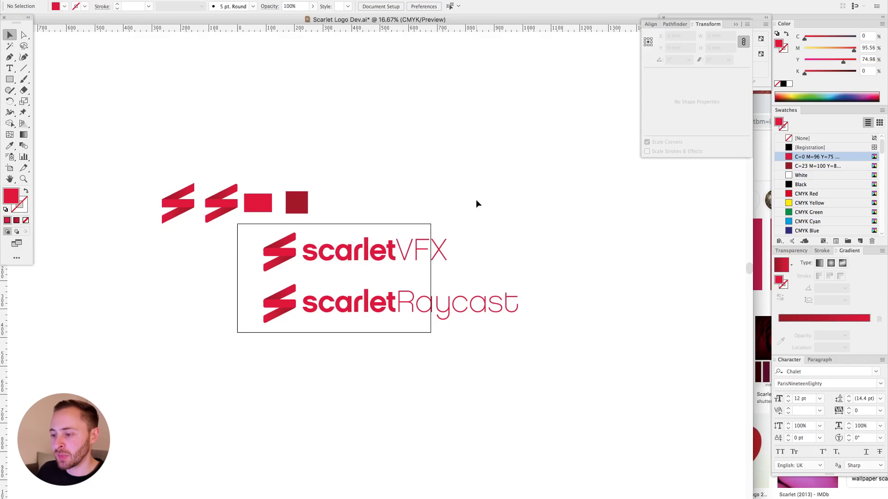
pyautogui.moveTo(191, 149); pyautogui.dragTo(581, 377)
pyautogui.hscroll(-3, 298, 230)
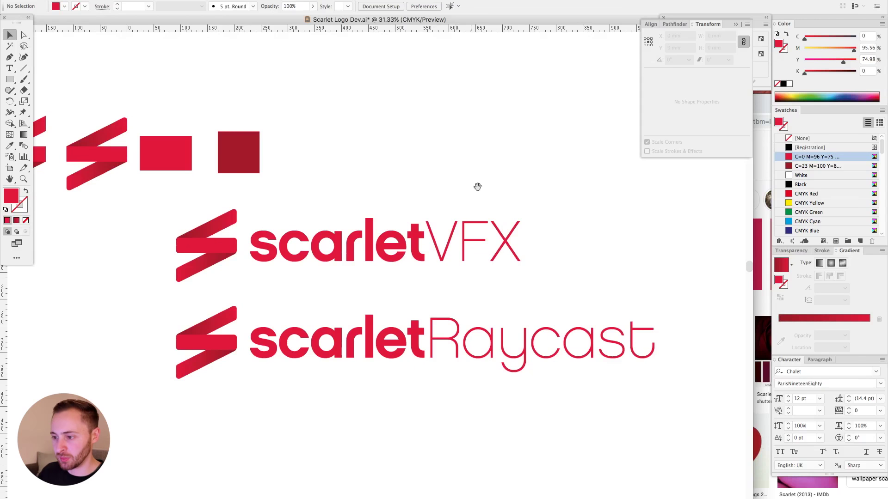
pyautogui.scroll(-2, 456, 206)
pyautogui.click(573, 331)
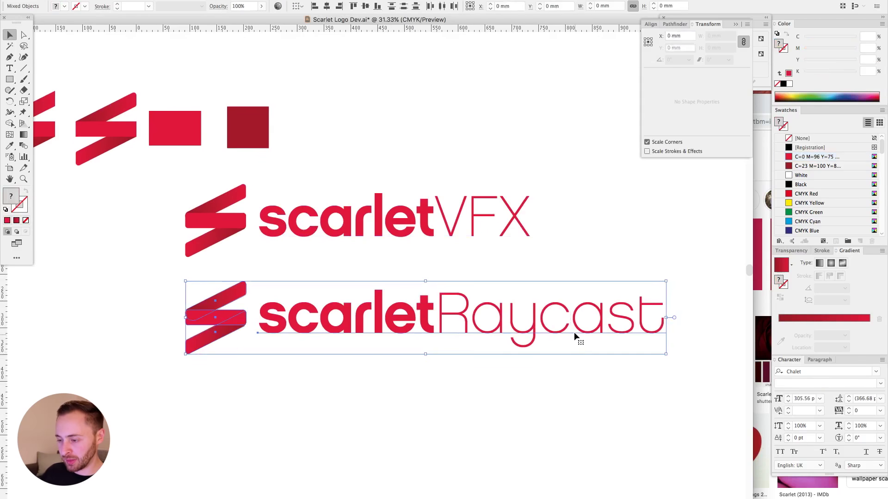
pyautogui.click(543, 401)
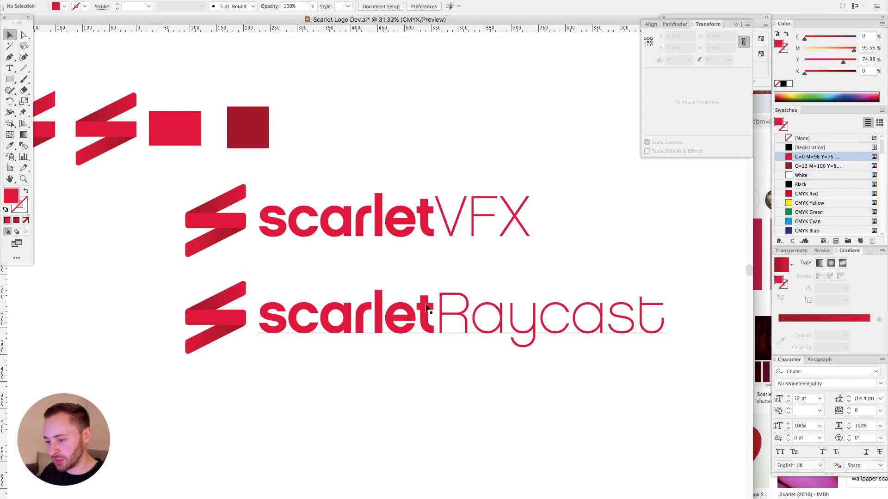
# Delete the scarletRaycast logo copy and show the artboard outline again.
pyautogui.moveTo(165, 290); pyautogui.dragTo(585, 398)
pyautogui.press('Delete')
pyautogui.press('super+shift+h')
pyautogui.hscroll(-3, 216, 195)
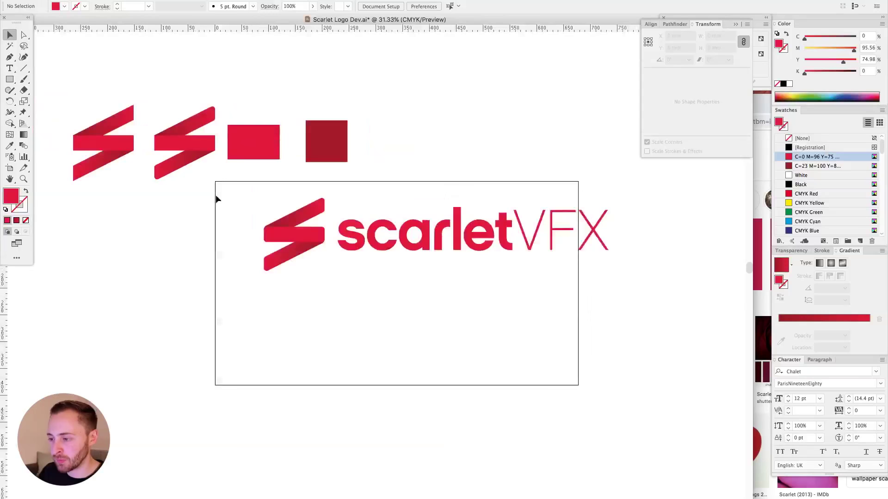
# Scale the complete scarletVFX logo to 50%.
pyautogui.moveTo(216, 200); pyautogui.dragTo(406, 252)
pyautogui.click(454, 6)
pyautogui.click(586, 6)
pyautogui.write('50%')
pyautogui.press('Return')
pyautogui.click(367, 273)
# Cut VFX out of the wordmark, paste it as a separate text object and place it beneath the start of scarlet.
pyautogui.scroll(5, 368, 271)
pyautogui.doubleClick(431, 206)
pyautogui.moveTo(412, 198); pyautogui.dragTo(557, 208)
pyautogui.press('super+x')
pyautogui.click(10, 35)
pyautogui.press('super+v')
pyautogui.scroll(3, 447, 347)
pyautogui.moveTo(531, 392); pyautogui.dragTo(594, 428)
pyautogui.moveTo(507, 338); pyautogui.dragTo(342, 307)
# Halve the VFX font size to 76.39 pt and move the text up close beneath scarlet.
pyautogui.click(809, 400)
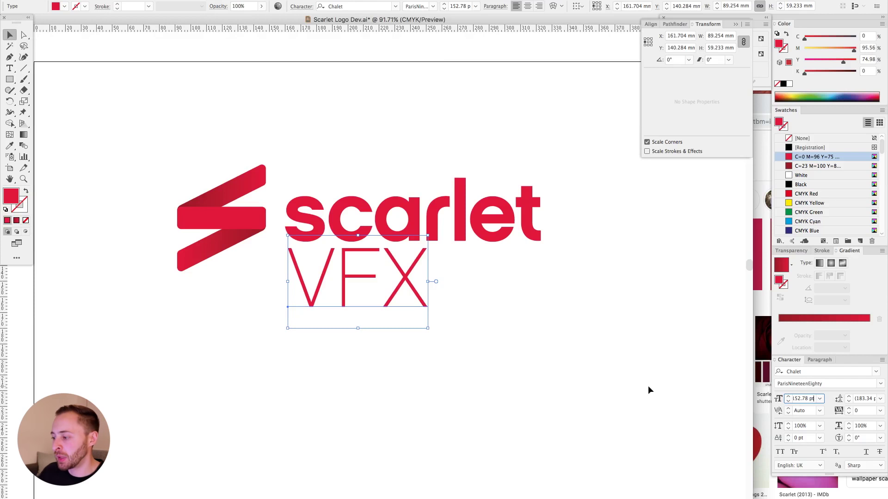
pyautogui.write('/')
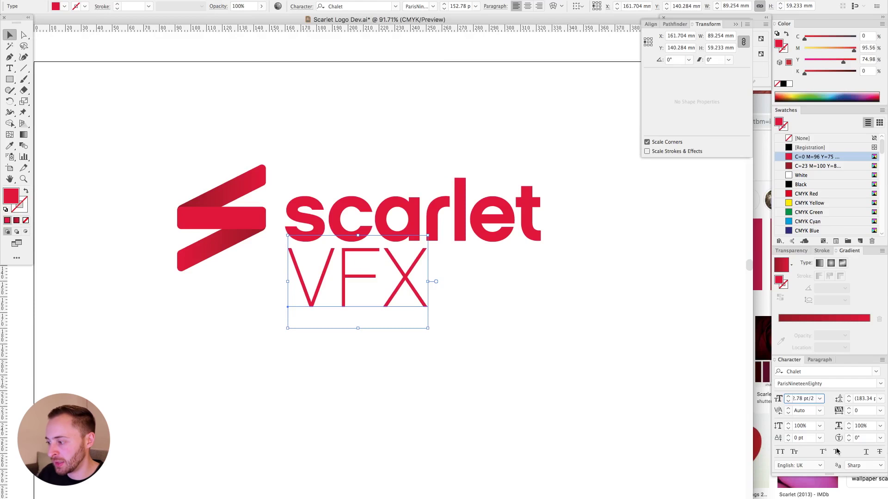
pyautogui.write('2')
pyautogui.press('Return')
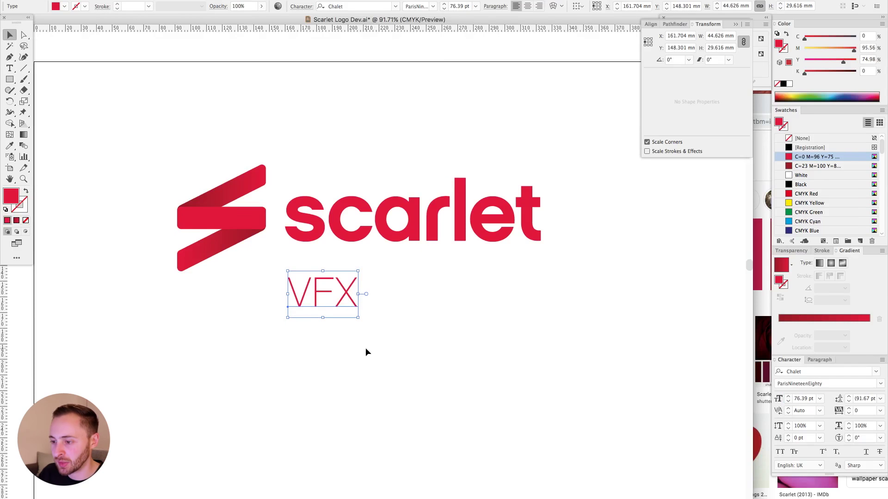
pyautogui.moveTo(351, 306); pyautogui.dragTo(425, 326)
pyautogui.click(424, 325)
# Set VFX in the Chalet NewYorkNineteenSixty style and fill it with the dark red C=23 M=100 swatch.
pyautogui.click(310, 300)
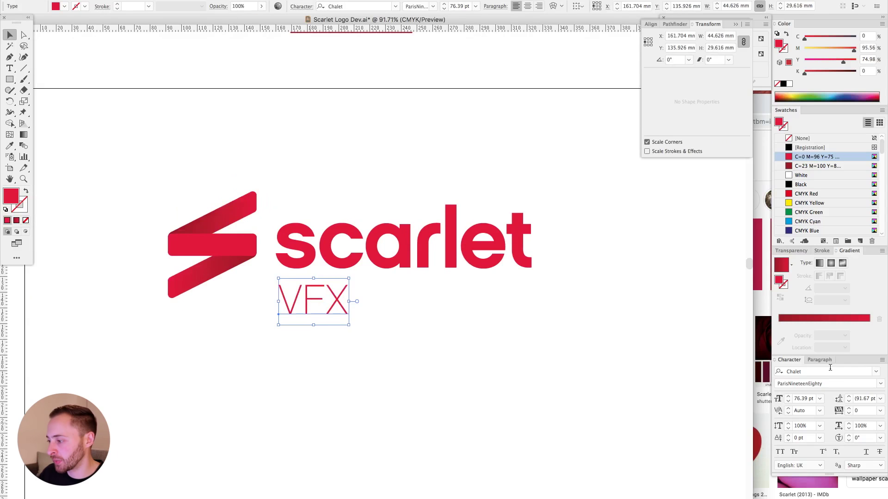
pyautogui.click(880, 385)
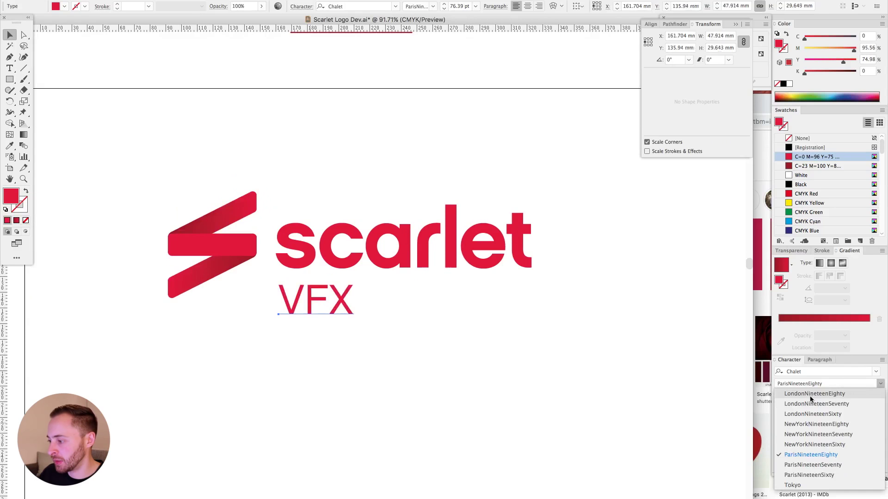
pyautogui.click(826, 445)
pyautogui.click(368, 332)
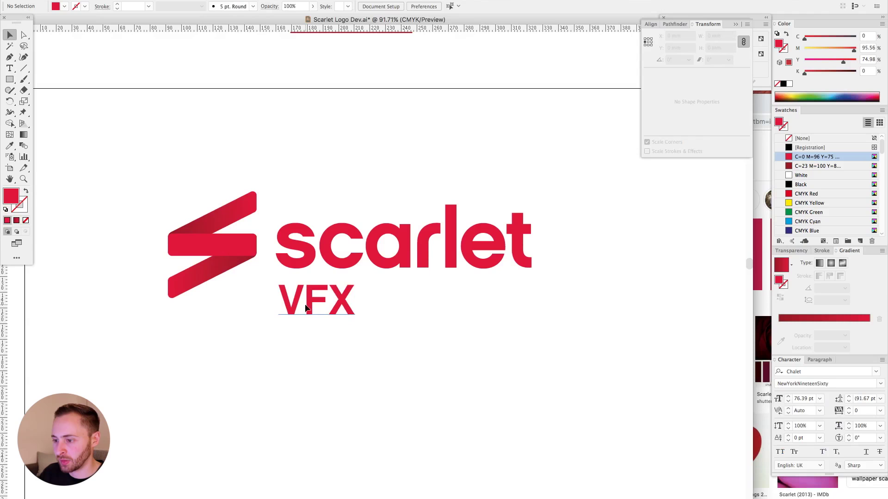
pyautogui.click(803, 167)
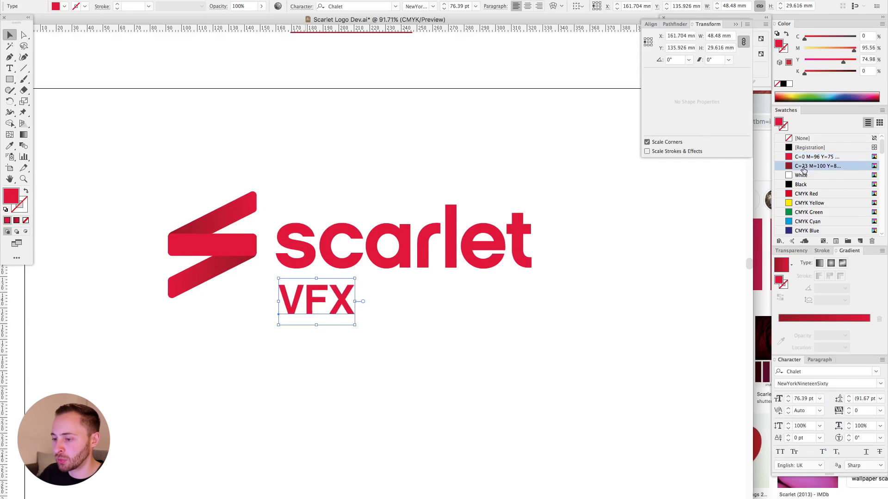
pyautogui.click(438, 359)
# Move VFX beneath the end of scarlet, flush with the wordmark's right edge, and lower it slightly.
pyautogui.scroll(2, 323, 344)
pyautogui.moveTo(323, 344); pyautogui.dragTo(495, 318)
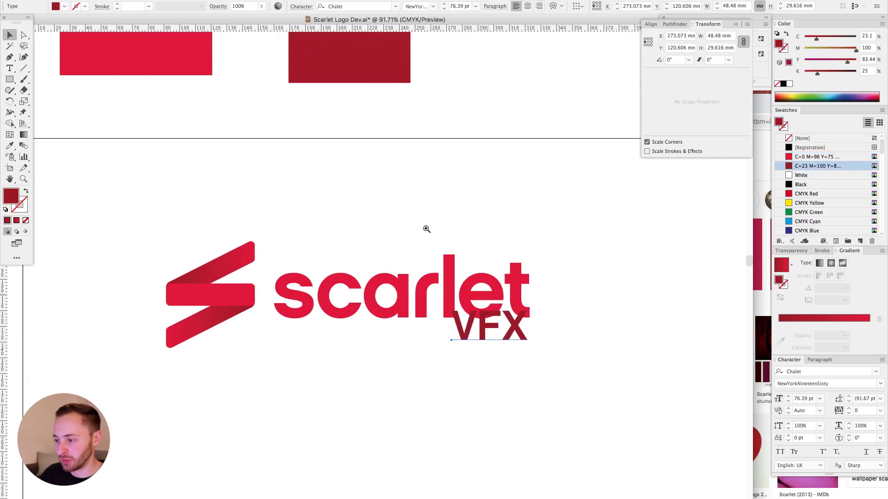
pyautogui.scroll(3, 644, 440)
pyautogui.moveTo(326, 283); pyautogui.dragTo(333, 306)
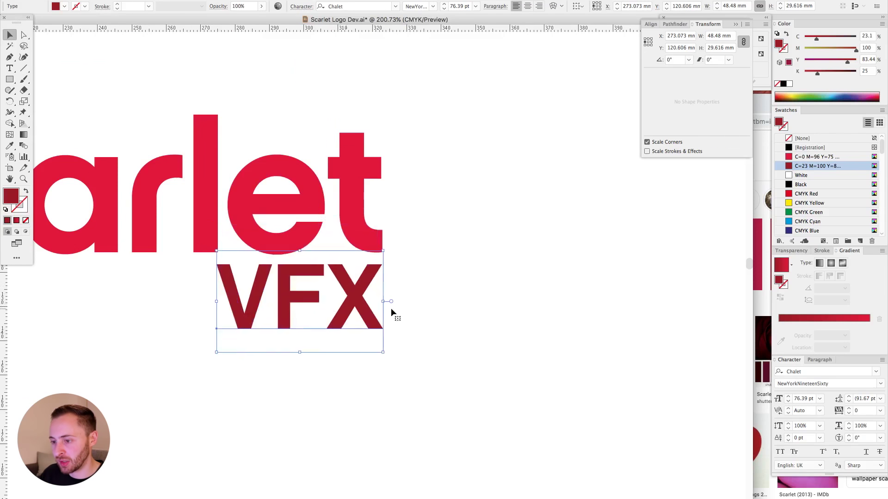
pyautogui.click(407, 303)
pyautogui.scroll(-4, 407, 303)
pyautogui.moveTo(431, 305); pyautogui.dragTo(451, 305)
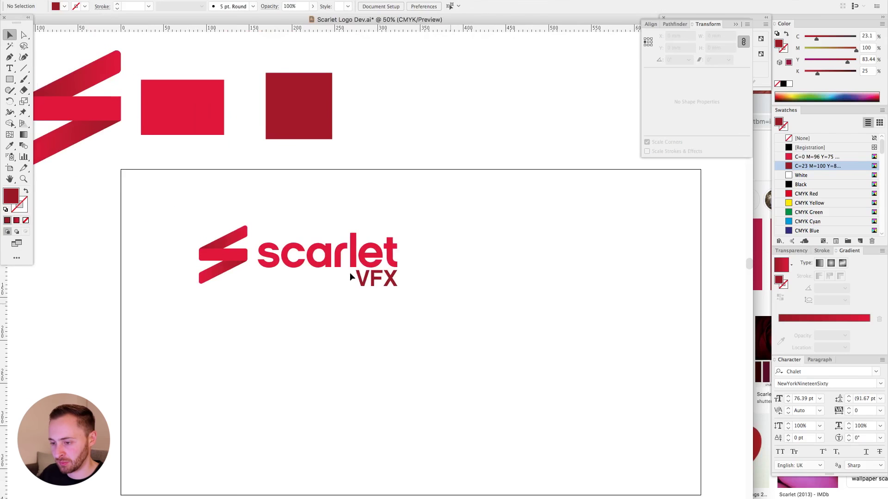
pyautogui.scroll(2, 350, 274)
pyautogui.click(474, 267)
pyautogui.hotkey('shift', 'Down')
# Move the complete logo closer to the artboard's upper-left corner.
pyautogui.moveTo(515, 300); pyautogui.dragTo(192, 169)
pyautogui.moveTo(370, 224); pyautogui.dragTo(321, 190)
pyautogui.moveTo(287, 231); pyautogui.dragTo(255, 187)
pyautogui.click(111, 79)
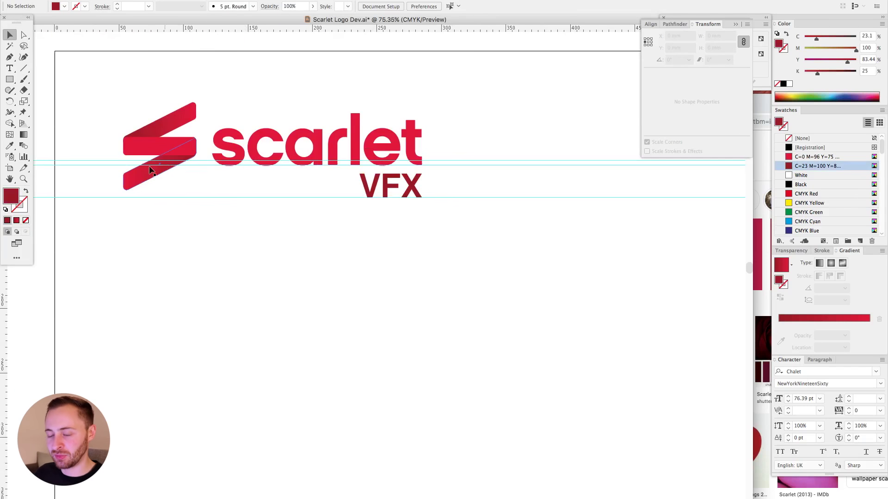
# Build a stacked logo version below with the S mark above centered scarlet and VFX, and enlarge the mark.
pyautogui.click(404, 198)
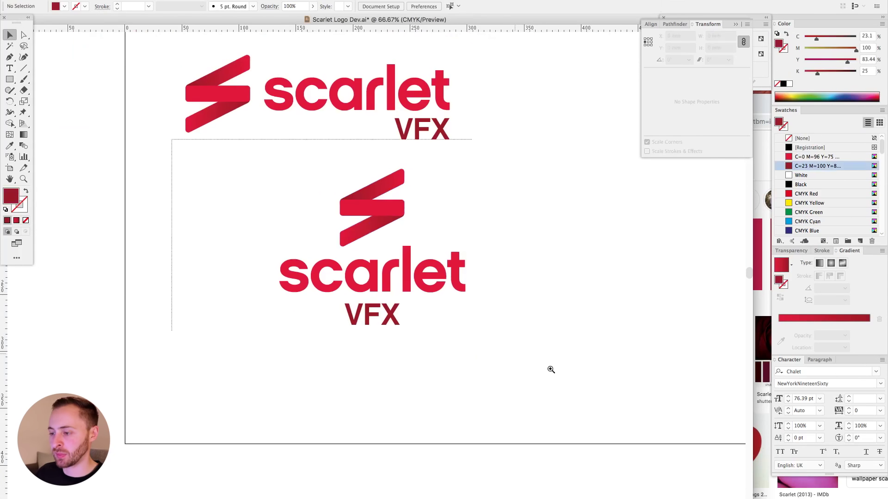
pyautogui.scroll(3, 388, 221)
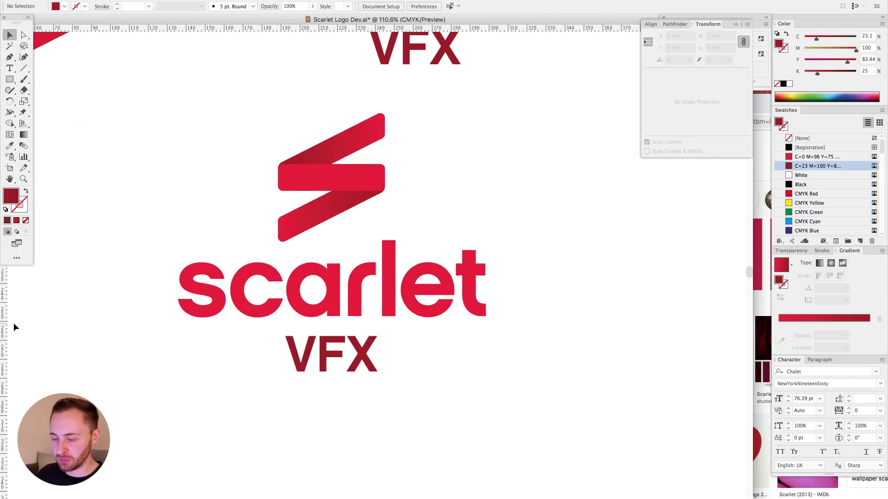
pyautogui.moveTo(393, 198); pyautogui.dragTo(397, 184)
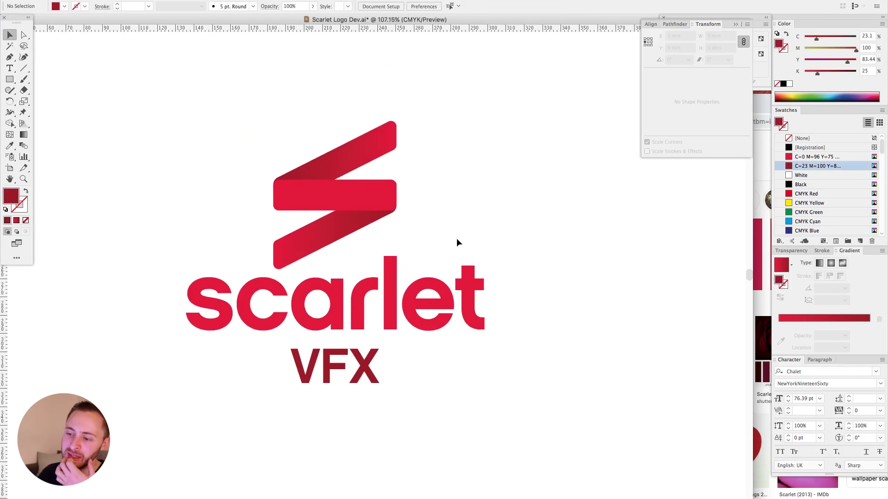
# Try reshaping the S mark into flatter ribbons on a duplicate of the stacked logo.
pyautogui.moveTo(110, 166); pyautogui.dragTo(310, 324)
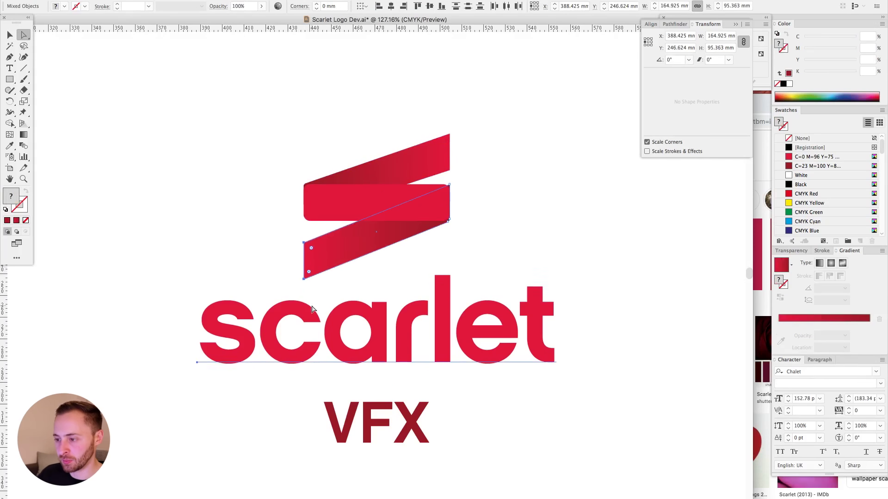
pyautogui.moveTo(299, 225); pyautogui.dragTo(308, 284)
pyautogui.moveTo(296, 171); pyautogui.dragTo(343, 172)
pyautogui.press('v')
pyautogui.press('super+minus')
pyautogui.press('super+minus')
pyautogui.press('super+minus')
pyautogui.click(391, 174)
pyautogui.moveTo(341, 231); pyautogui.dragTo(343, 231)
# Delete the stacked logo copy with the reshaped S mark.
pyautogui.click(648, 299)
pyautogui.press('super+minus')
pyautogui.press('super+minus')
pyautogui.press('super+minus')
pyautogui.press('super+minus')
pyautogui.press('super+minus')
pyautogui.press('super+minus')
pyautogui.moveTo(492, 220); pyautogui.dragTo(558, 197)
pyautogui.moveTo(393, 199); pyautogui.dragTo(584, 409)
pyautogui.press('Delete')
# Duplicate the original stacked logo to its right on the artboard.
pyautogui.moveTo(319, 208); pyautogui.dragTo(365, 195)
pyautogui.moveTo(203, 180); pyautogui.dragTo(483, 277)
pyautogui.click(370, 186)
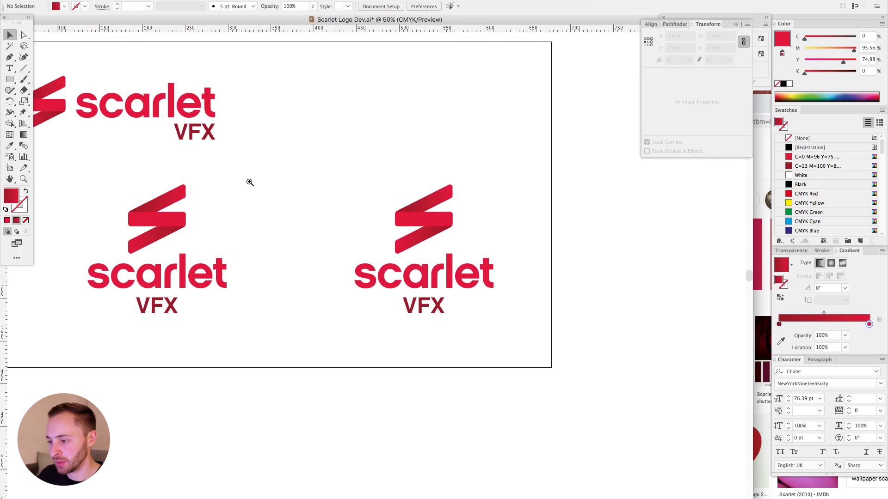
# Left-align VFX with scarlet in the right-hand logo copy.
pyautogui.moveTo(242, 173); pyautogui.dragTo(598, 400)
pyautogui.moveTo(428, 364); pyautogui.dragTo(359, 240)
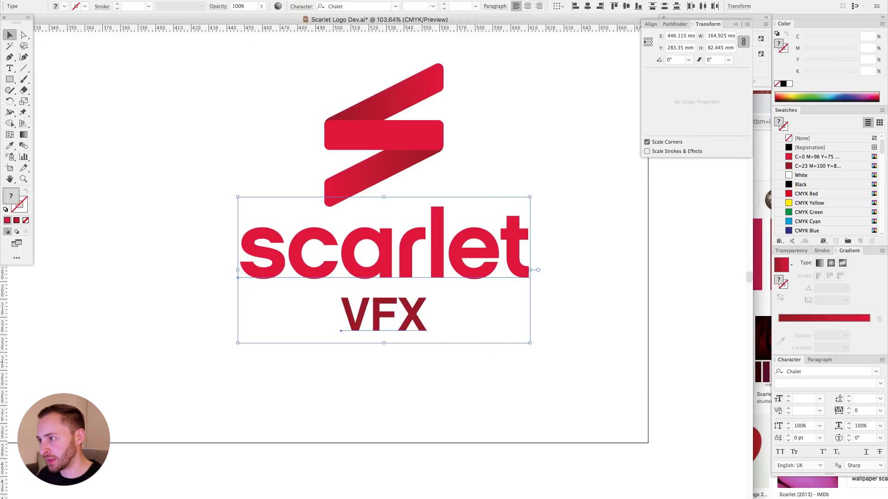
pyautogui.click(575, 7)
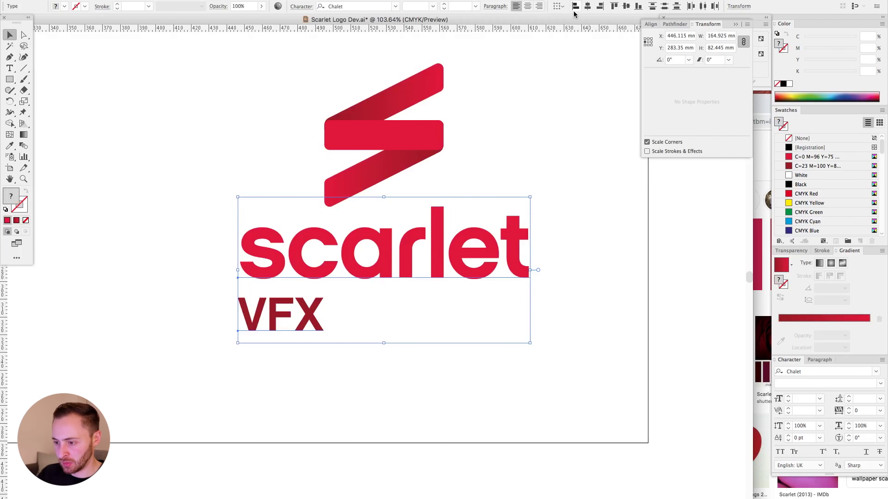
pyautogui.click(262, 114)
# Scale the S mark to 58.46 x 70.417 mm to span scarlet and VFX in height, and place it left of the text.
pyautogui.moveTo(432, 141); pyautogui.dragTo(323, 331)
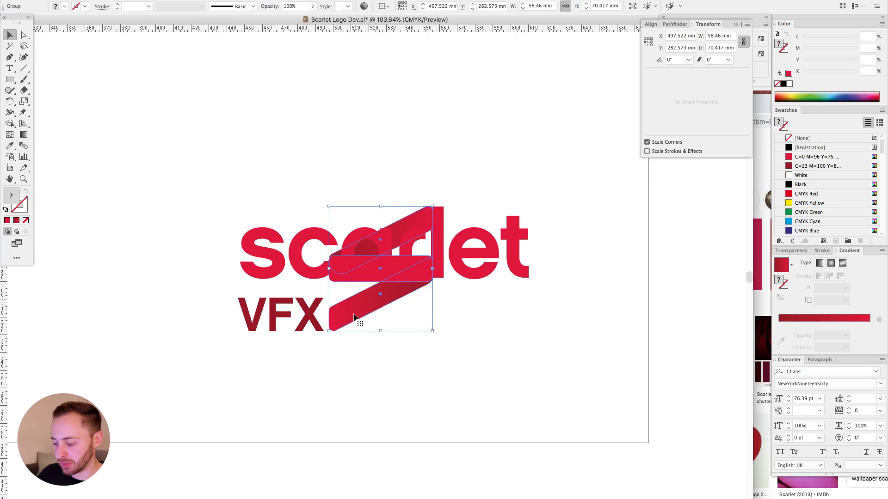
pyautogui.hotkey('shift', 'Left')
pyautogui.hotkey('shift', 'Left')
pyautogui.hotkey('shift', 'Left')
pyautogui.hotkey('shift', 'Left')
pyautogui.hotkey('shift', 'Left')
pyautogui.hotkey('shift', 'Left')
pyautogui.hotkey('shift', 'Left')
pyautogui.hotkey('shift', 'Left')
pyautogui.hotkey('shift', 'Left')
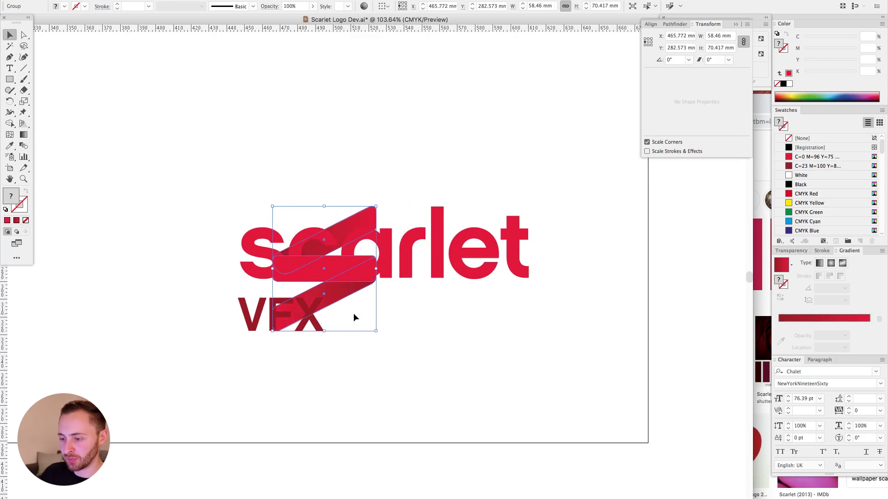
pyautogui.hotkey('shift', 'Left')
pyautogui.hotkey('shift', 'Left')
pyautogui.hotkey('shift', 'Left')
pyautogui.hotkey('shift', 'Left')
pyautogui.hotkey('shift', 'Left')
pyautogui.hotkey('shift', 'Left')
pyautogui.hotkey('shift', 'Left')
pyautogui.hotkey('shift', 'Left')
pyautogui.hotkey('shift', 'Left')
pyautogui.hotkey('shift', 'Left')
pyautogui.hotkey('shift', 'Left')
pyautogui.hotkey('shift', 'Left')
pyautogui.hotkey('shift', 'Left')
pyautogui.hotkey('shift', 'Left')
pyautogui.hotkey('shift', 'Left')
pyautogui.hotkey('shift', 'Left')
pyautogui.hotkey('shift', 'Left')
pyautogui.hotkey('shift', 'Left')
pyautogui.hotkey('shift', 'Left')
pyautogui.hotkey('shift', 'Left')
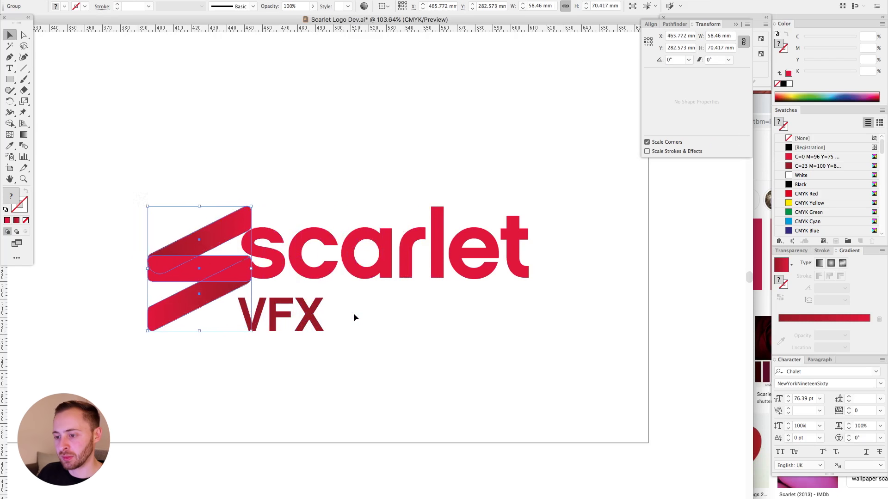
pyautogui.click(347, 307)
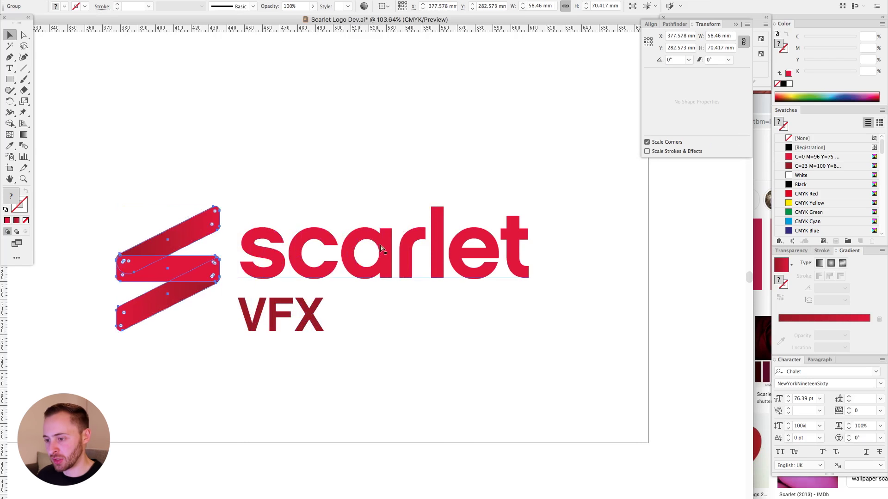
# Shift scarlet left over the S mark to compare their alignment, and undo the move.
pyautogui.press('super+1')
pyautogui.press('super+minus')
pyautogui.moveTo(499, 201); pyautogui.dragTo(386, 179)
pyautogui.moveTo(191, 162); pyautogui.dragTo(669, 402)
pyautogui.moveTo(522, 354); pyautogui.dragTo(589, 345)
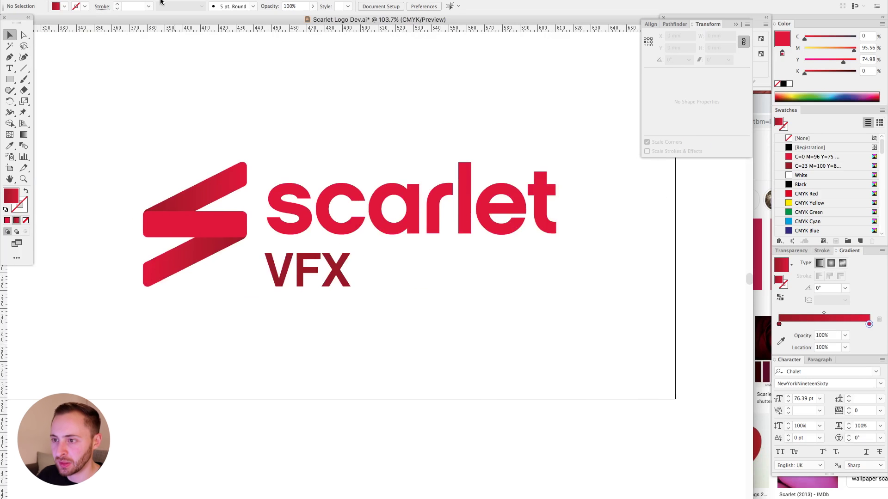
pyautogui.moveTo(334, 224); pyautogui.dragTo(290, 225)
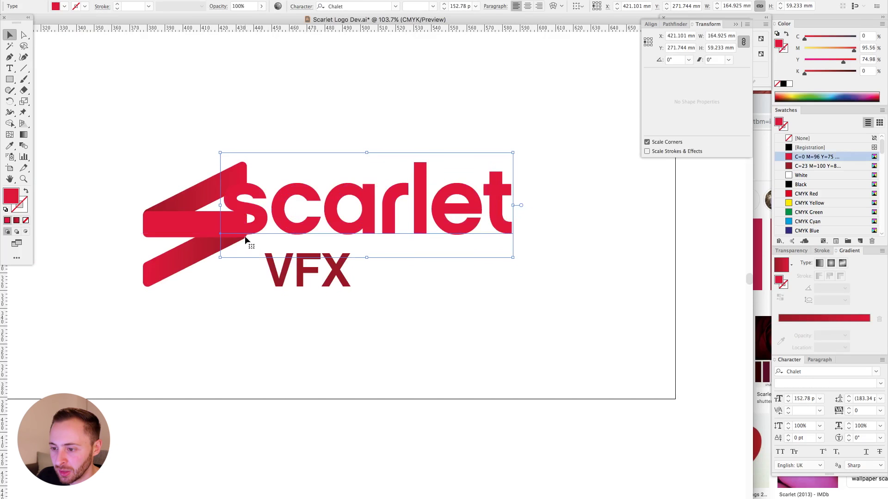
pyautogui.click(312, 126)
pyautogui.hotkey('ctrl', 'z')
# Convert scarlet to outlines and bottom-align it with the S mark's middle band.
pyautogui.click(398, 202)
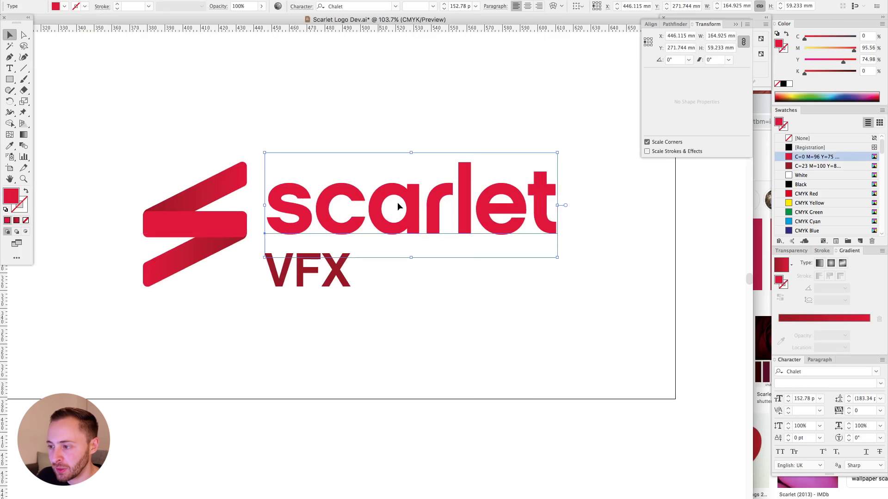
pyautogui.hotkey('ctrl', 'shift', 'o')
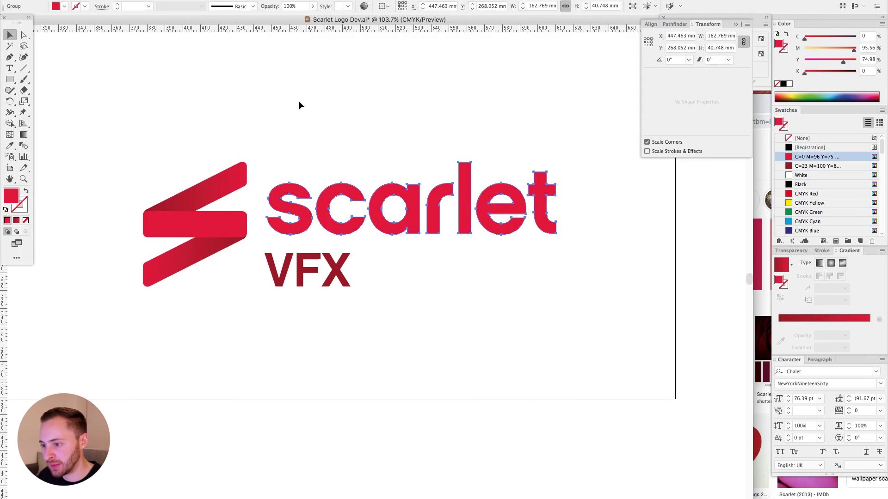
pyautogui.hotkey('ctrl', '+')
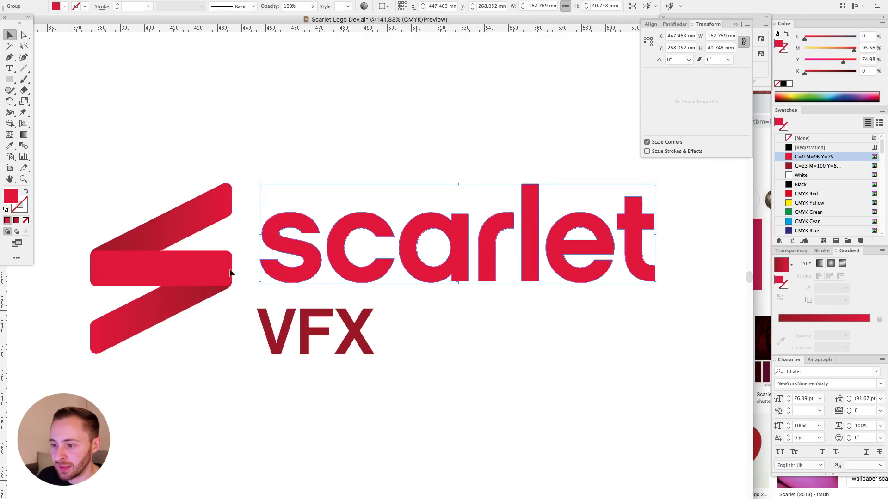
pyautogui.hotkey('ctrl', 'a')
pyautogui.click(192, 268)
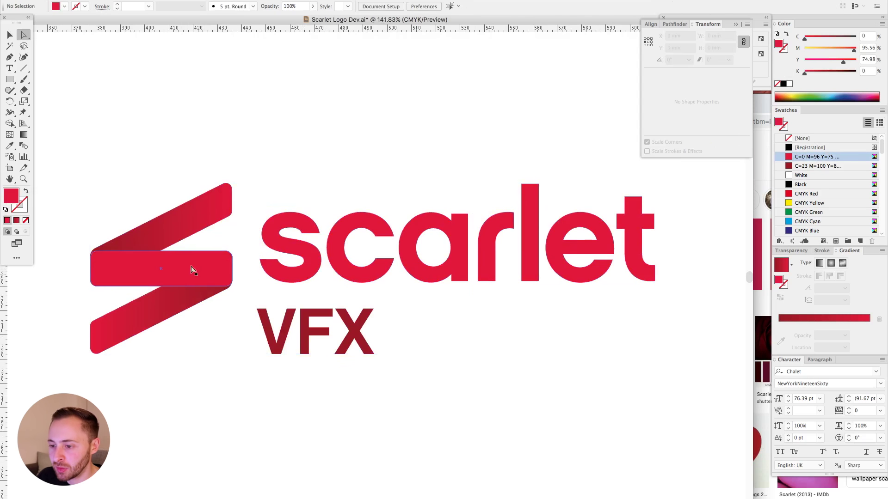
pyautogui.keyDown('shift'); pyautogui.click(280, 225); pyautogui.keyUp('shift')
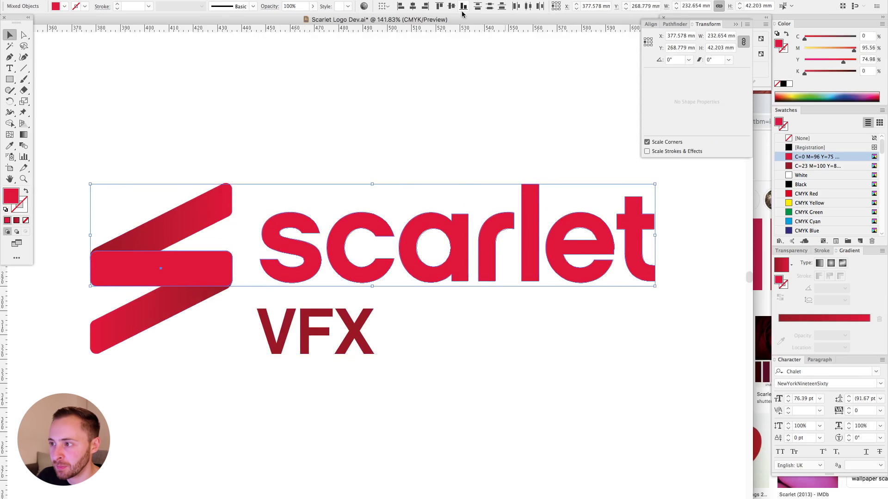
pyautogui.click(394, 111)
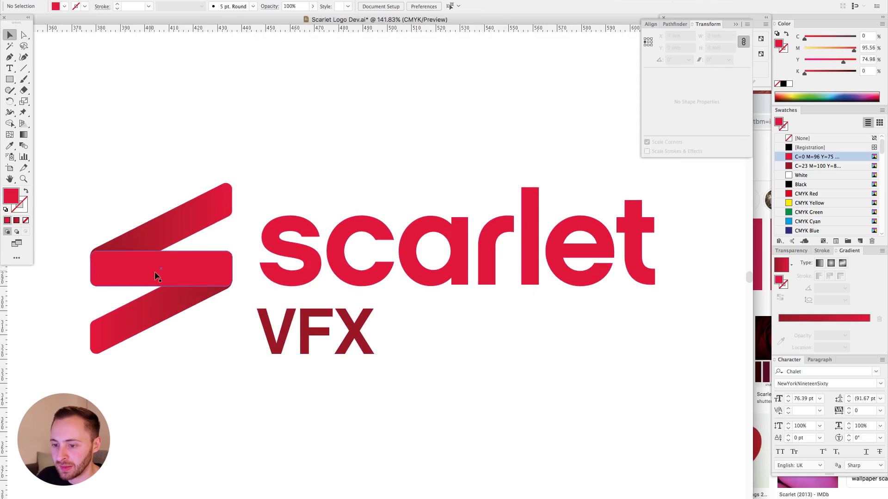
# Place a horizontal guide at the top of the S mark and extend the letter l up to it.
pyautogui.press('a')
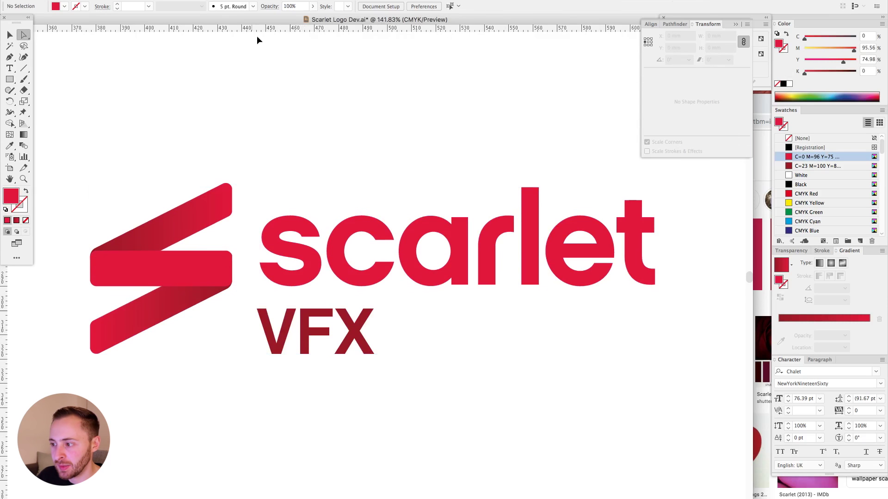
pyautogui.moveTo(547, 157); pyautogui.dragTo(596, 183)
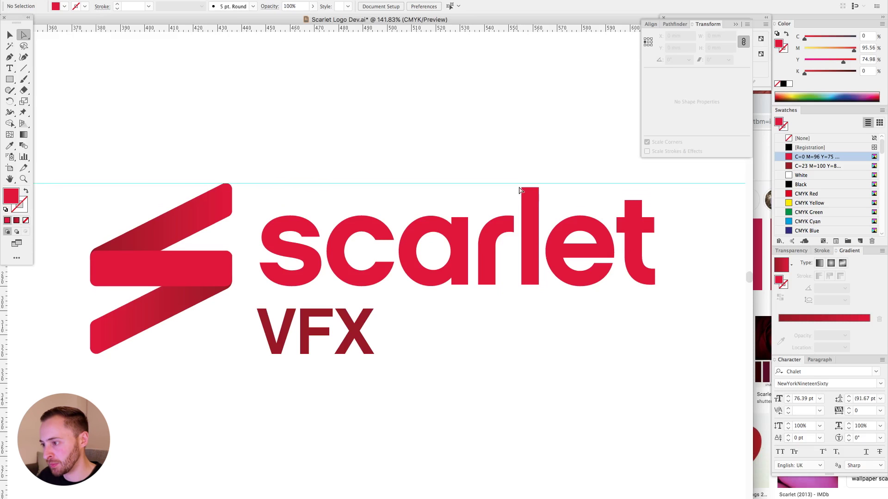
pyautogui.click(522, 188)
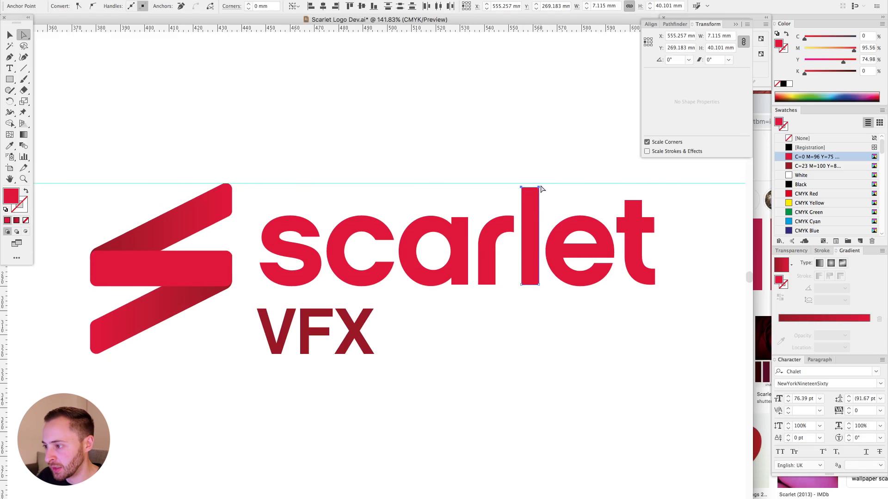
pyautogui.click(530, 185)
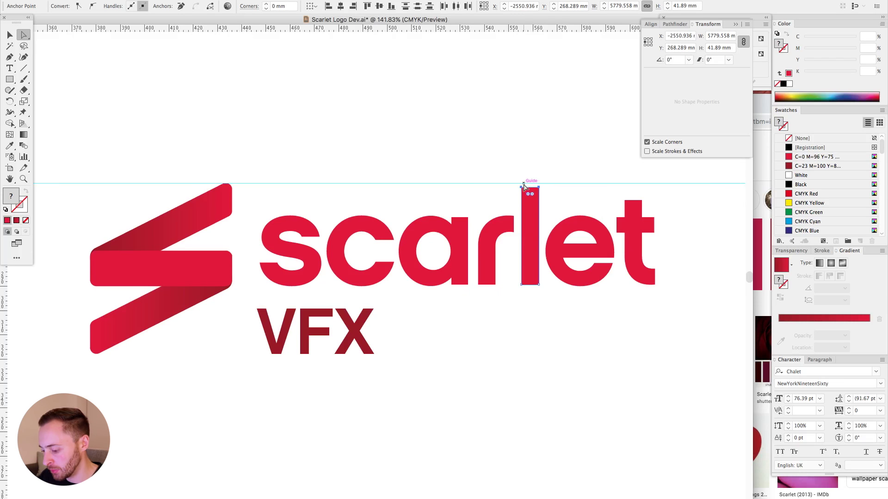
pyautogui.click(522, 187)
# Round the top corners of the letter l to a 2 mm radius.
pyautogui.moveTo(522, 188)
pyautogui.mouseDown()
pyautogui.moveTo(546, 191)
pyautogui.moveTo(529, 191)
pyautogui.mouseUp()
pyautogui.click(231, 184)
pyautogui.click(231, 186)
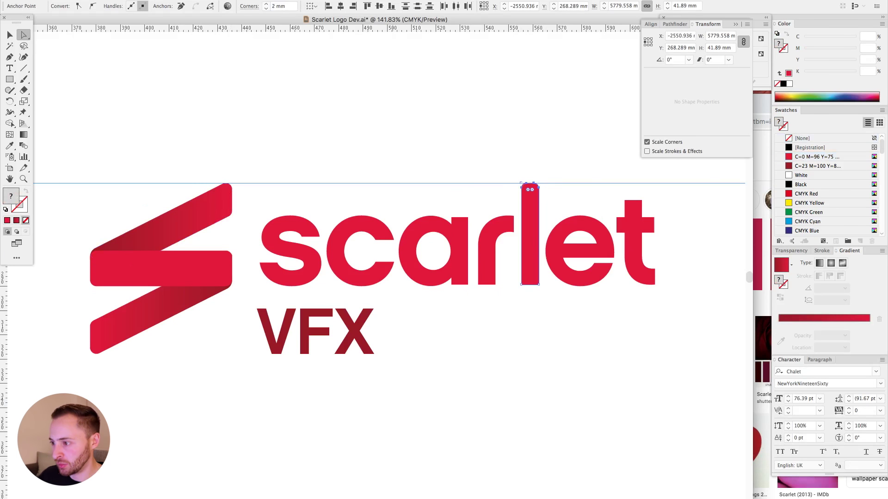
# Hide the guides and inspect the horizontal logo without them.
pyautogui.click(462, 123)
pyautogui.press('v')
pyautogui.press('super+apostrophe')
pyautogui.press('super+apostrophe')
pyautogui.press('super+semicolon')
pyautogui.press('super+minus')
pyautogui.press('super+minus')
pyautogui.moveTo(136, 178); pyautogui.dragTo(152, 166)
# Set the radius of the letter l's top corners to 1 mm.
pyautogui.press('a')
pyautogui.moveTo(370, 162); pyautogui.dragTo(435, 201)
pyautogui.click(267, 7)
pyautogui.write('1')
pyautogui.press('Return')
pyautogui.click(271, 61)
pyautogui.scroll(-5, 436, 204)
pyautogui.scroll(3, 436, 204)
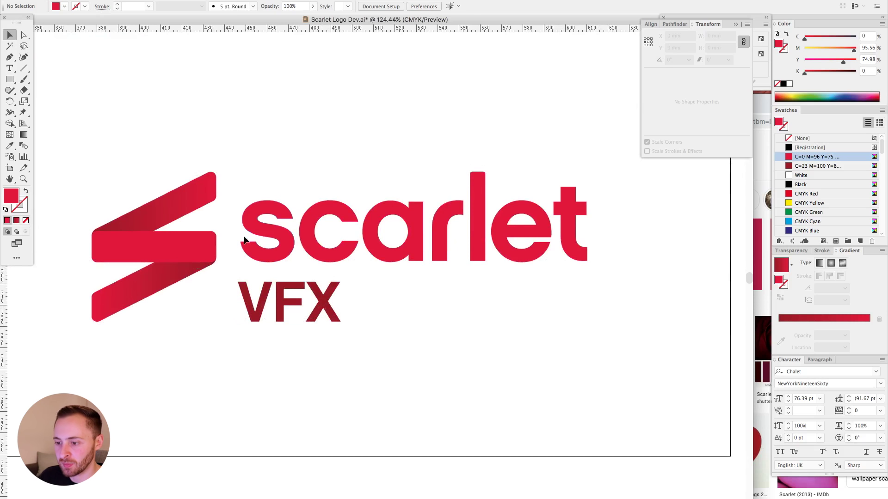
# Place a vertical guide at the left edge of scarlet and shift VFX right to line up with it.
pyautogui.moveTo(7, 287); pyautogui.dragTo(241, 230)
pyautogui.click(258, 290)
pyautogui.press('super+semicolon')
pyautogui.click(258, 292)
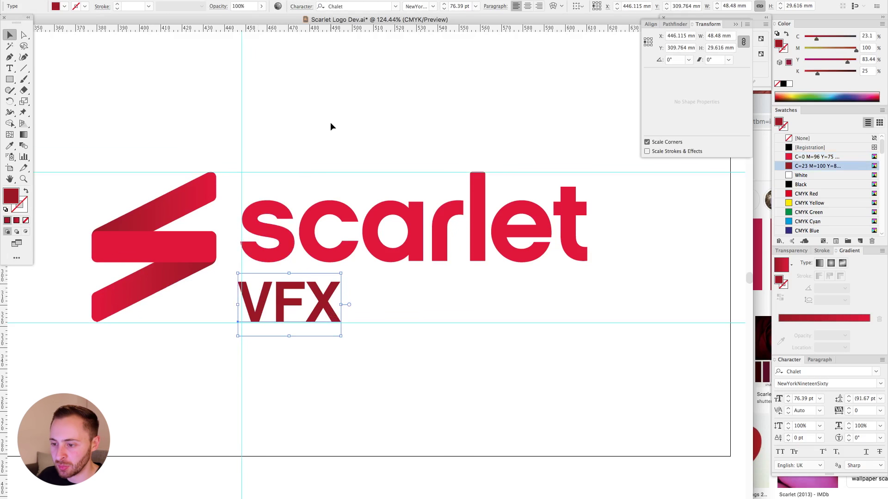
pyautogui.click(298, 135)
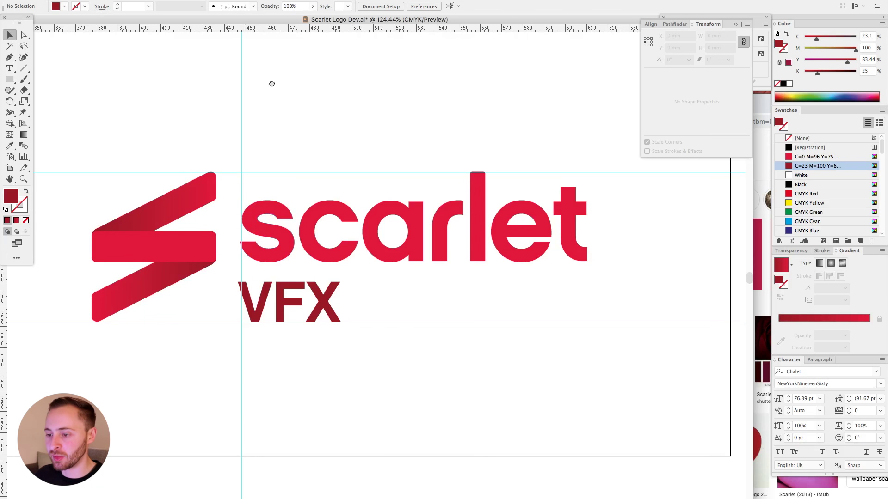
pyautogui.scroll(-1, 271, 97)
pyautogui.click(275, 285)
pyautogui.moveTo(275, 285); pyautogui.dragTo(280, 285)
pyautogui.click(292, 232)
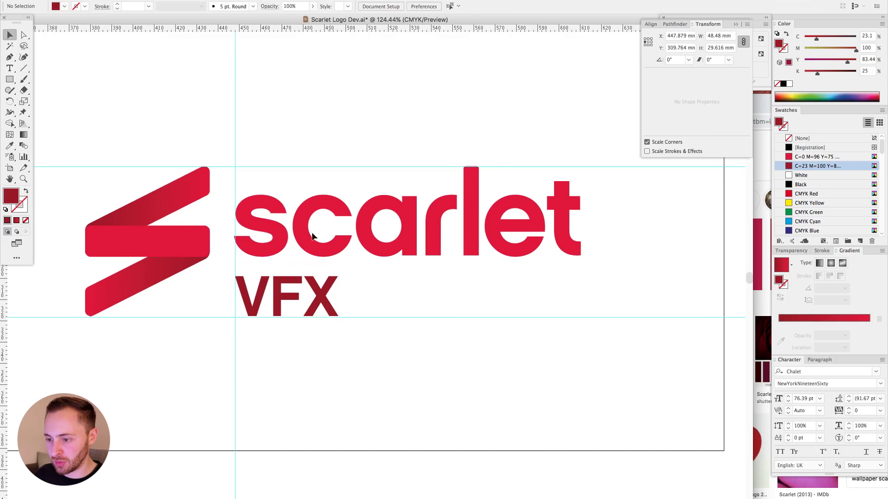
# Duplicate the refined horizontal logo directly below the original.
pyautogui.press('super+minus')
pyautogui.press('super+minus')
pyautogui.press('super+minus')
pyautogui.press('super+minus')
pyautogui.moveTo(354, 235); pyautogui.dragTo(503, 341)
pyautogui.moveTo(390, 218); pyautogui.dragTo(498, 306)
pyautogui.moveTo(455, 280); pyautogui.dragTo(455, 180)
pyautogui.moveTo(131, 107); pyautogui.dragTo(574, 369)
pyautogui.moveTo(433, 178); pyautogui.dragTo(433, 276)
# In the duplicate logo, right-align the VFX text and align it with the right edge of scarlet.
pyautogui.click(423, 301)
pyautogui.press('super+shift+r')
pyautogui.keyDown('shift'); pyautogui.click(505, 268); pyautogui.keyUp('shift')
pyautogui.click(339, 6)
pyautogui.click(511, 280)
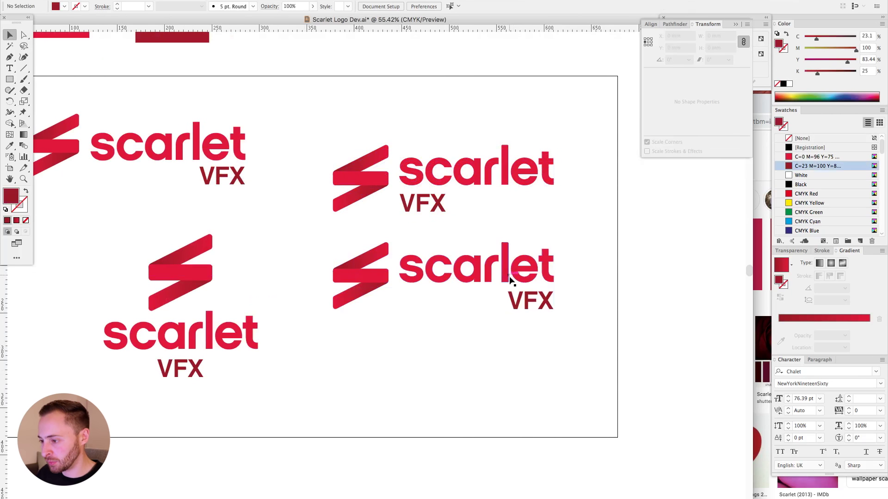
# Move the other logo versions off the artboard, keeping only the one with right-aligned VFX, and save the document.
pyautogui.press('super+minus')
pyautogui.moveTo(523, 379); pyautogui.dragTo(540, 366)
pyautogui.moveTo(568, 212); pyautogui.dragTo(393, 127)
pyautogui.press('super+minus')
pyautogui.press('super+minus')
pyautogui.moveTo(291, 217); pyautogui.dragTo(409, 263)
pyautogui.moveTo(307, 280); pyautogui.dragTo(407, 348)
pyautogui.moveTo(406, 320); pyautogui.dragTo(124, 180)
pyautogui.click(151, 106)
pyautogui.press('super+s')
pyautogui.moveTo(629, 406); pyautogui.dragTo(240, 179)
pyautogui.moveTo(597, 330); pyautogui.dragTo(375, 227)
pyautogui.press('super+shift+a')
# Draw a dark-red rectangle over the whole artboard, 677.333 by 381 mm, and halve it proportionally to fill the upper-left quarter.
pyautogui.press('m')
pyautogui.moveTo(85, 104); pyautogui.dragTo(630, 410)
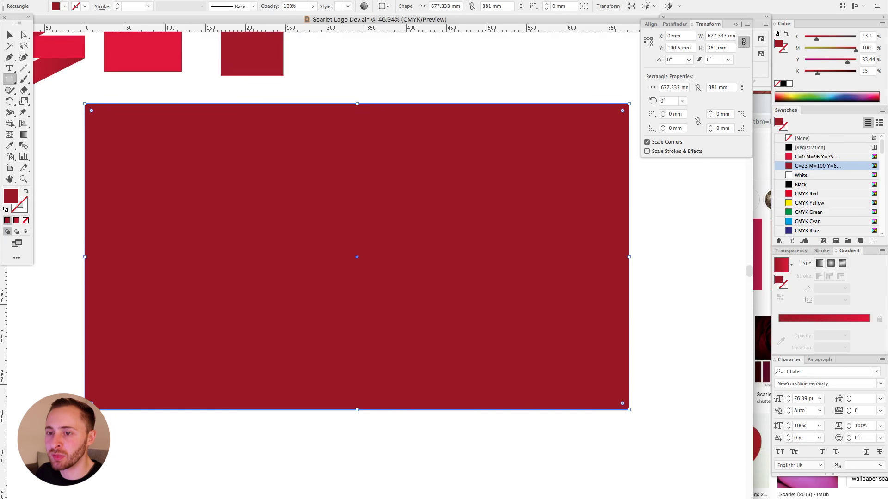
pyautogui.click(720, 35)
pyautogui.write('/2')
pyautogui.press('Return')
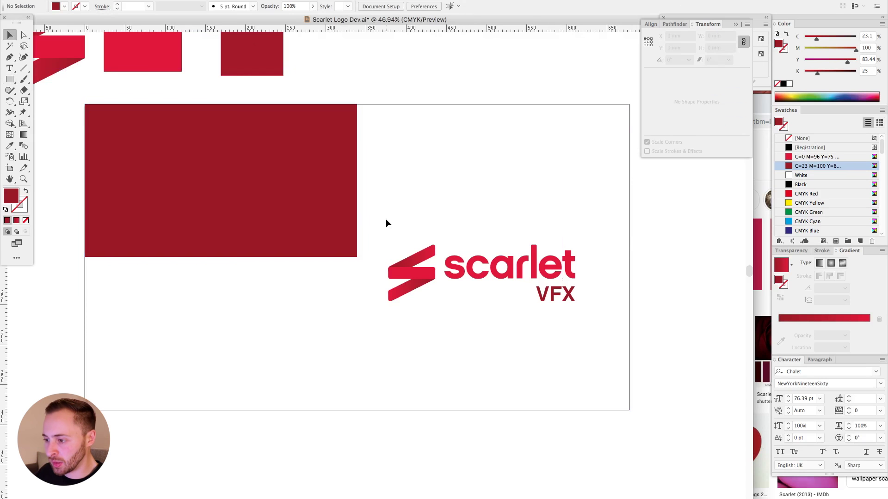
pyautogui.press('v')
# Copy the dark-red rectangle into the artboard's lower-right quarter and move the logo into the lower-left quarter.
pyautogui.click(554, 292)
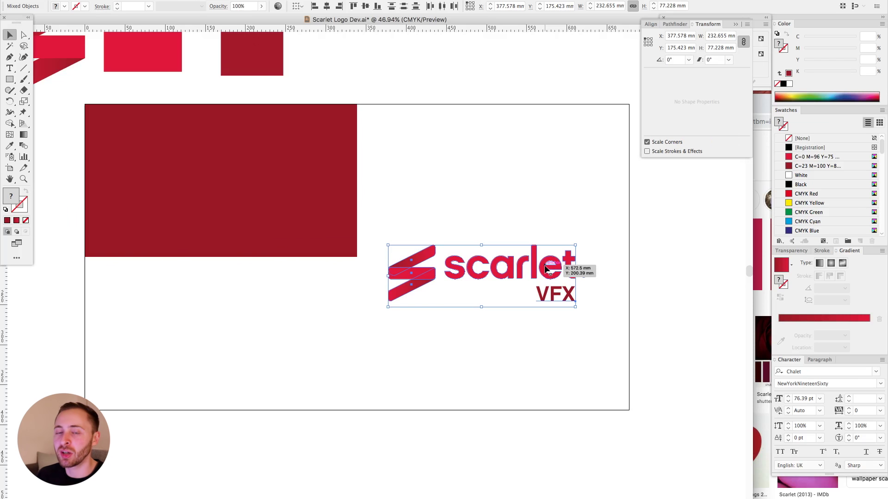
pyautogui.click(457, 192)
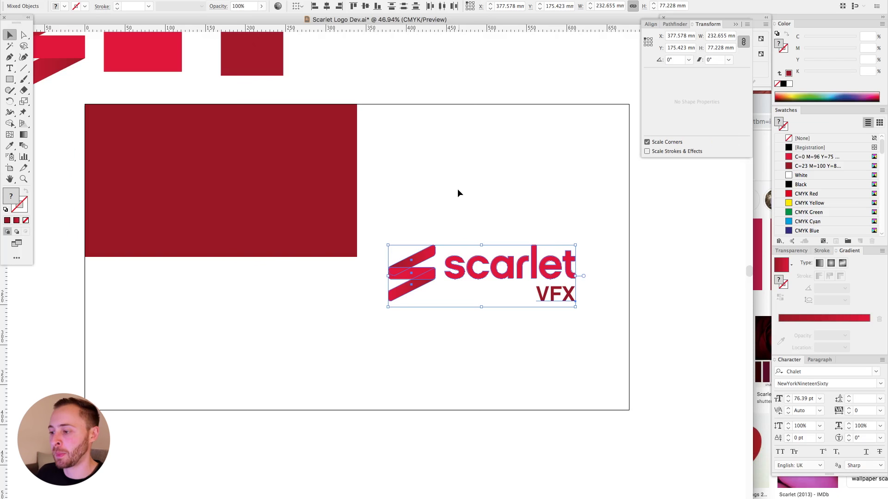
pyautogui.click(272, 204)
pyautogui.moveTo(272, 204); pyautogui.dragTo(590, 336)
pyautogui.keyDown('shift'); pyautogui.click(567, 253); pyautogui.keyUp('shift')
pyautogui.keyDown('shift'); pyautogui.click(581, 353); pyautogui.keyUp('shift')
pyautogui.moveTo(569, 255); pyautogui.dragTo(297, 317)
# Copy the upper-left rectangle into the lower-left quarter, fill it White and send it to the back.
pyautogui.moveTo(295, 135); pyautogui.dragTo(296, 288)
pyautogui.click(796, 183)
pyautogui.click(799, 176)
pyautogui.press('super+shift+bracketleft')
# Centre the logo horizontally and vertically on the white lower-left rectangle.
pyautogui.moveTo(68, 297); pyautogui.dragTo(301, 402)
pyautogui.click(311, 386)
pyautogui.click(327, 7)
pyautogui.click(365, 7)
# Copy the logo up onto the upper-left rectangle and align it to that rectangle's centre.
pyautogui.moveTo(273, 343); pyautogui.dragTo(273, 191)
pyautogui.keyDown('shift'); pyautogui.click(346, 129); pyautogui.keyUp('shift')
pyautogui.click(346, 129)
pyautogui.click(365, 7)
# Send the upper-left rectangle behind the logo and fill it with the dark-to-bright red gradient.
pyautogui.click(344, 127)
pyautogui.press('super+shift+bracketleft')
pyautogui.press('.')
pyautogui.click(412, 60)
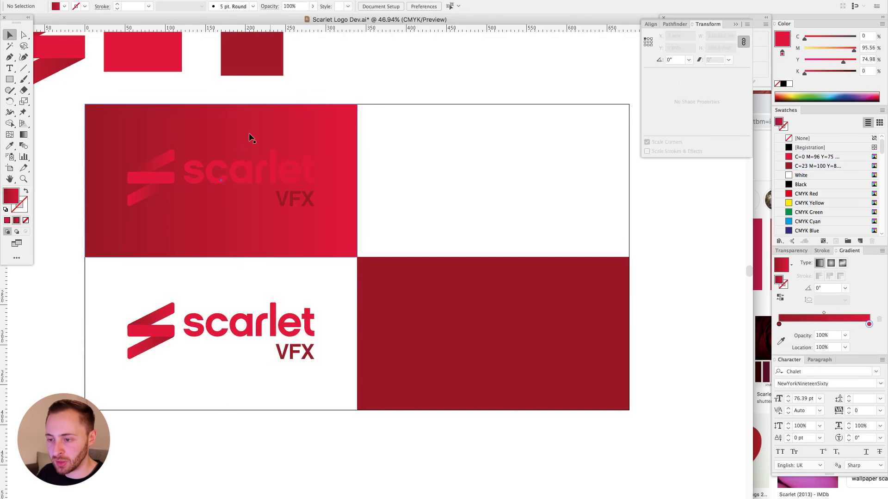
# Fill the scarlet wordmark and the VFX text of the upper-left logo with White.
pyautogui.press('super+y')
pyautogui.press('a')
pyautogui.moveTo(190, 147); pyautogui.dragTo(325, 174)
pyautogui.click(801, 175)
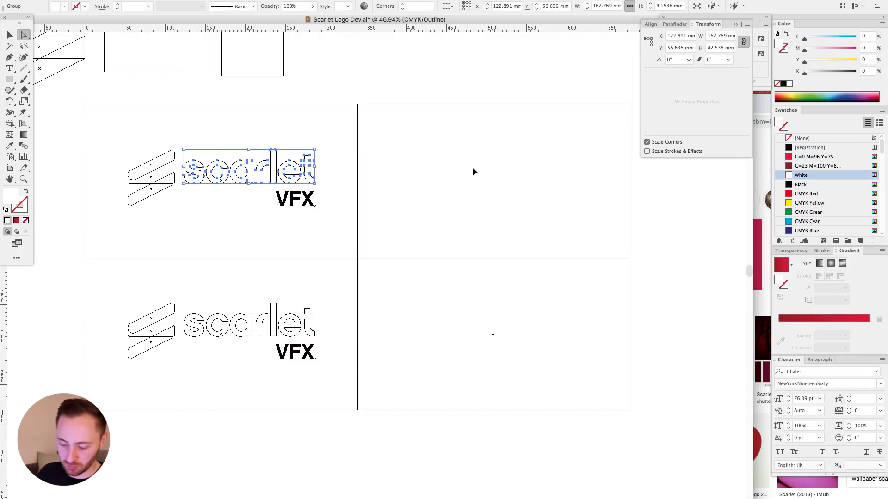
pyautogui.press('super+y')
pyautogui.click(303, 200)
pyautogui.click(801, 175)
pyautogui.click(417, 162)
# Recolor the upper-left logo's S mark with the Color Harmony preset, changing its bright red to white with all CMYK values at 0.
pyautogui.keyDown('alt'); pyautogui.doubleClick(157, 164); pyautogui.keyUp('alt')
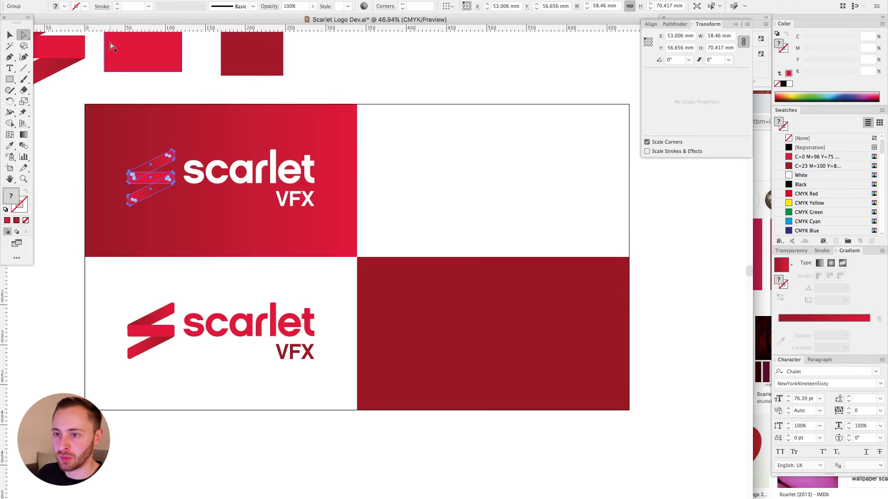
pyautogui.moveTo(82, 53); pyautogui.dragTo(420, 268)
pyautogui.moveTo(387, 230); pyautogui.dragTo(445, 159)
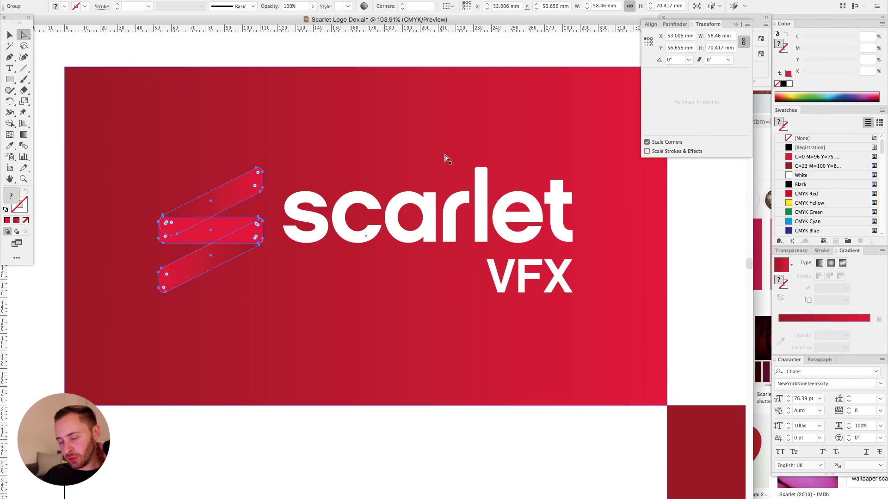
pyautogui.click(120, 1)
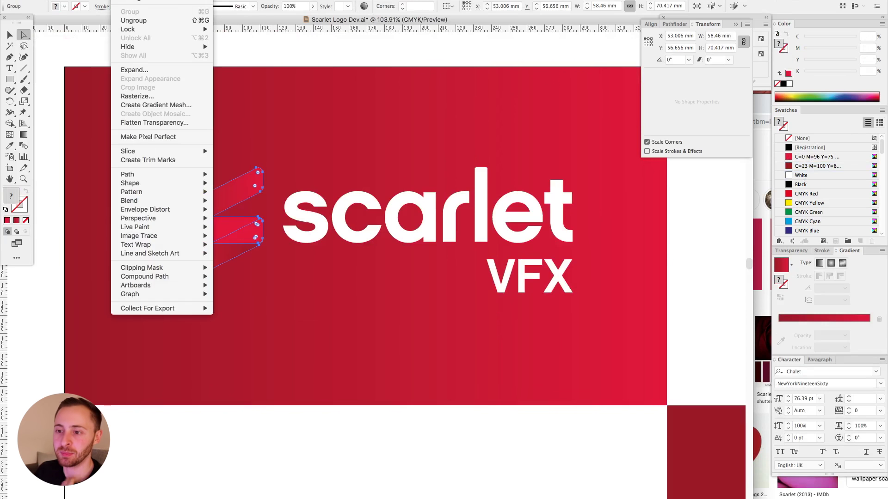
pyautogui.moveTo(99, 1)
pyautogui.moveTo(135, 127)
pyautogui.moveTo(259, 137)
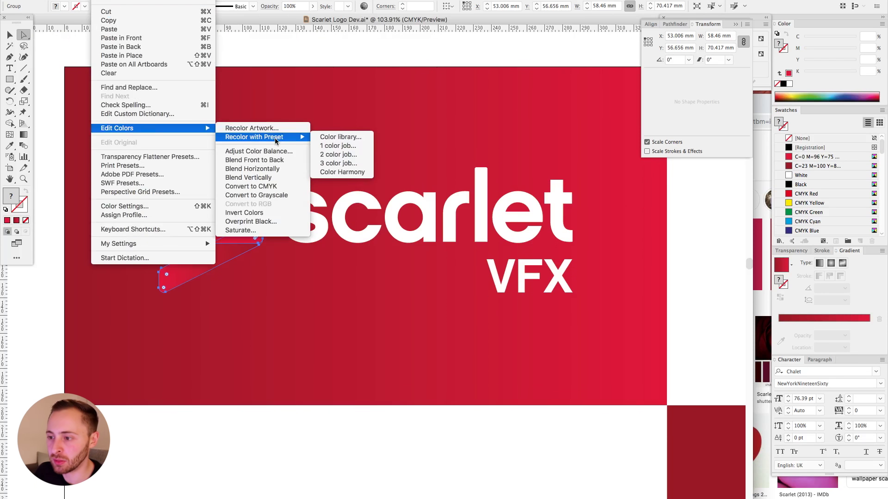
pyautogui.click(340, 174)
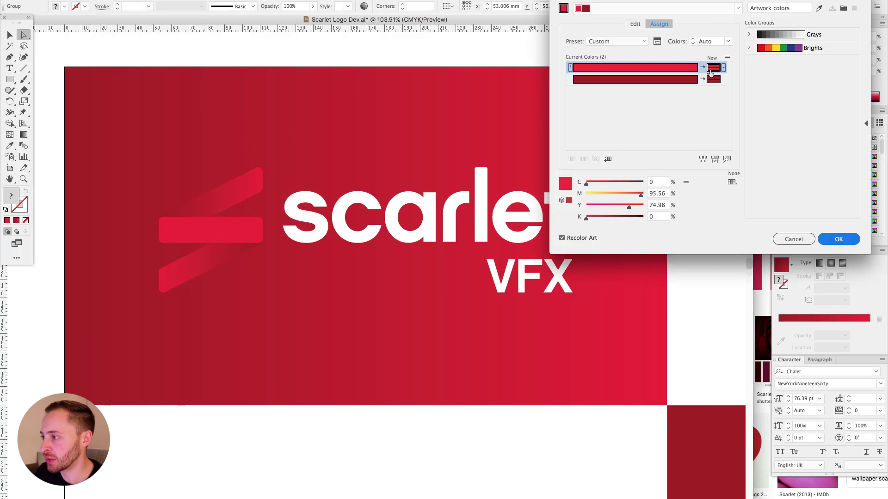
pyautogui.moveTo(632, 195); pyautogui.dragTo(573, 206)
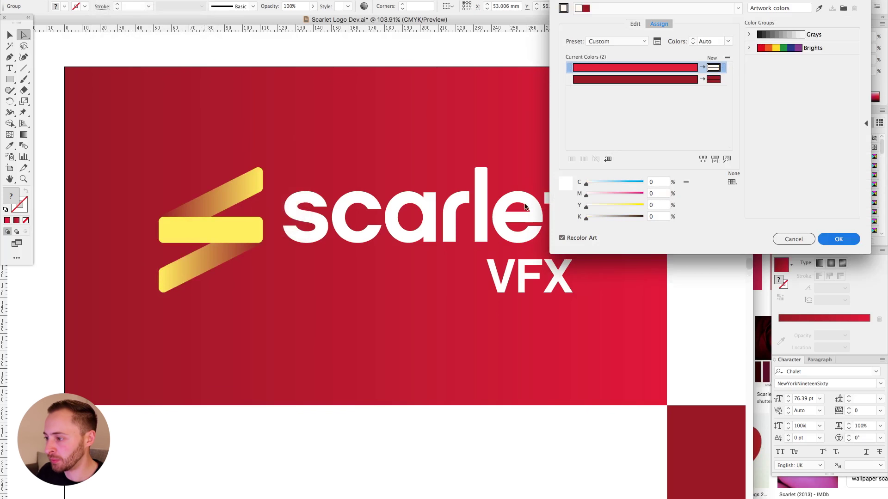
# Change the S mark's dark red to grey with C 0, M 0, Y 0 and K 40%.
pyautogui.click(714, 81)
pyautogui.rightClick(656, 182)
pyautogui.click(633, 176)
pyautogui.write('0')
pyautogui.press('Tab')
pyautogui.press('Tab')
pyautogui.click(658, 193)
pyautogui.write('0')
pyautogui.press('Tab')
pyautogui.write('0')
pyautogui.press('Tab')
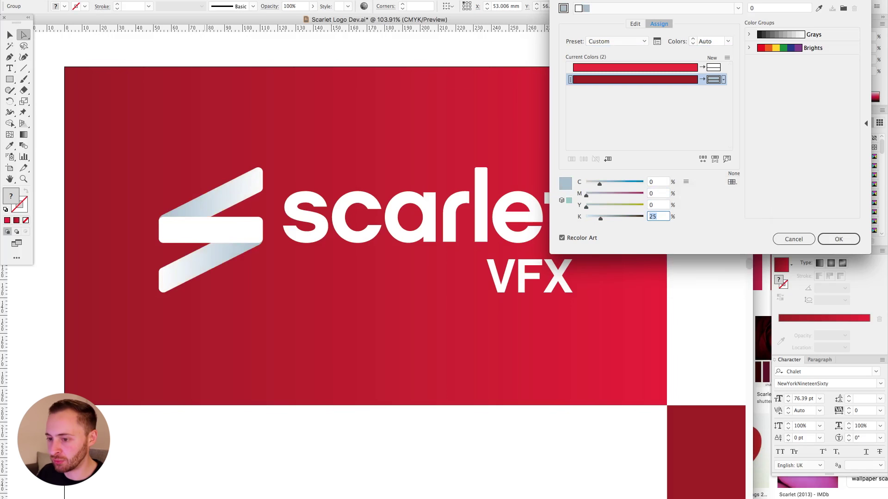
pyautogui.write('40')
pyautogui.press('Tab')
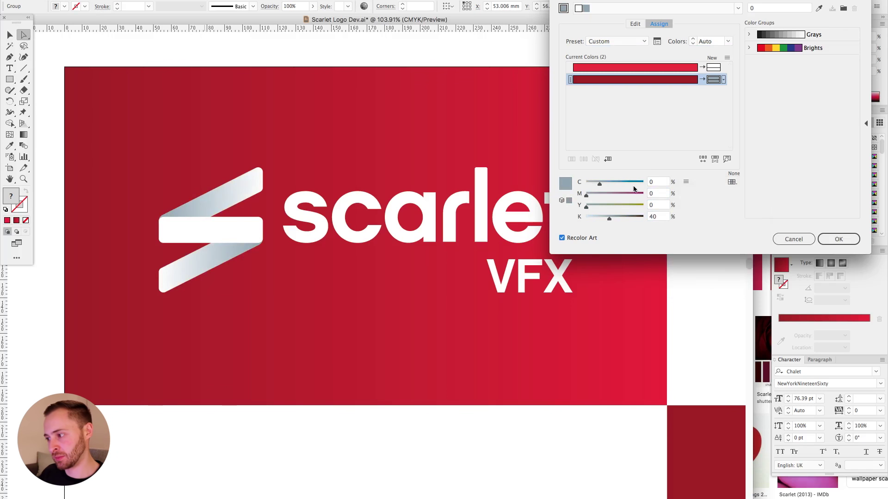
# Apply the recoloring with the changes saved to swatch group 0, and save the document.
pyautogui.click(653, 194)
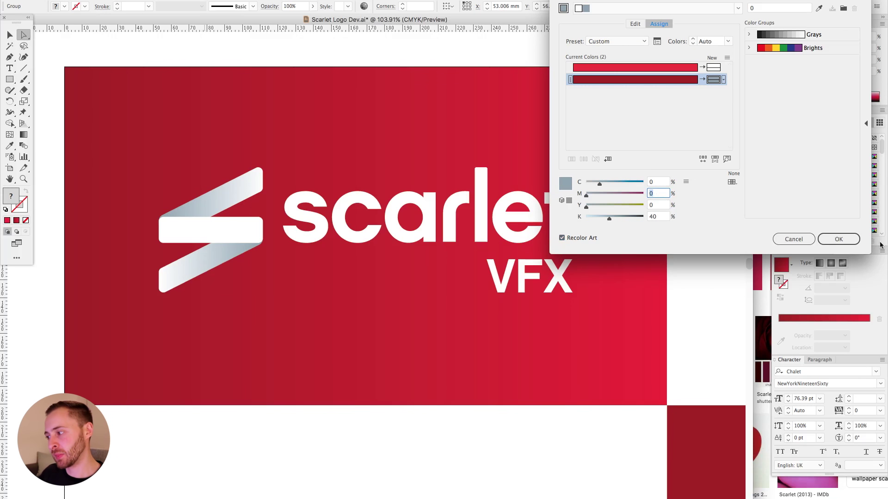
pyautogui.click(839, 239)
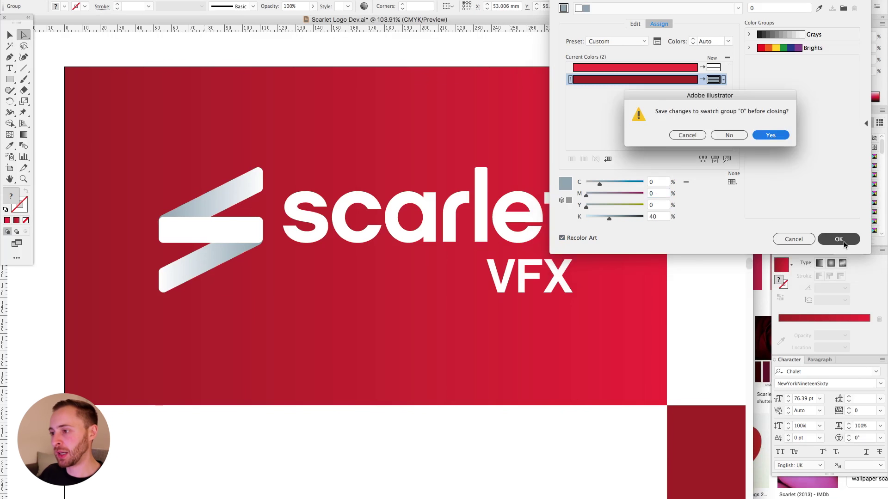
pyautogui.click(770, 135)
pyautogui.scroll(-5, 476, 181)
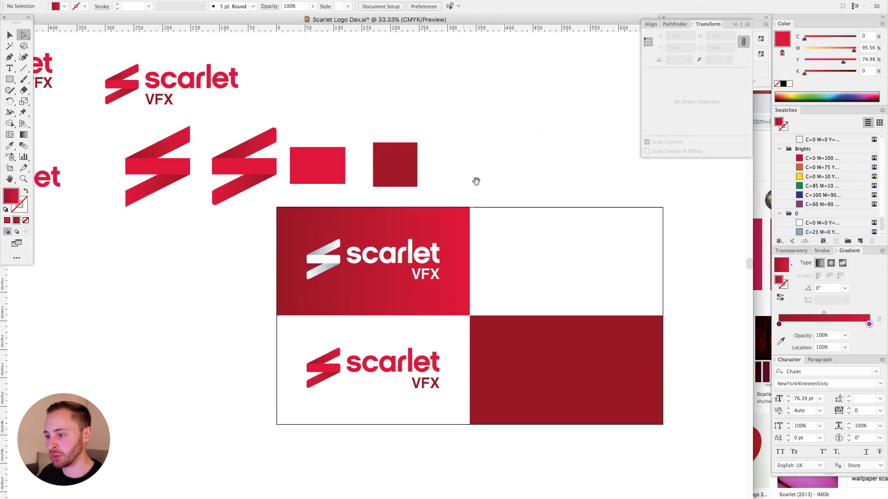
pyautogui.moveTo(476, 182); pyautogui.dragTo(357, 144)
pyautogui.press('v')
pyautogui.moveTo(93, 137); pyautogui.dragTo(640, 452)
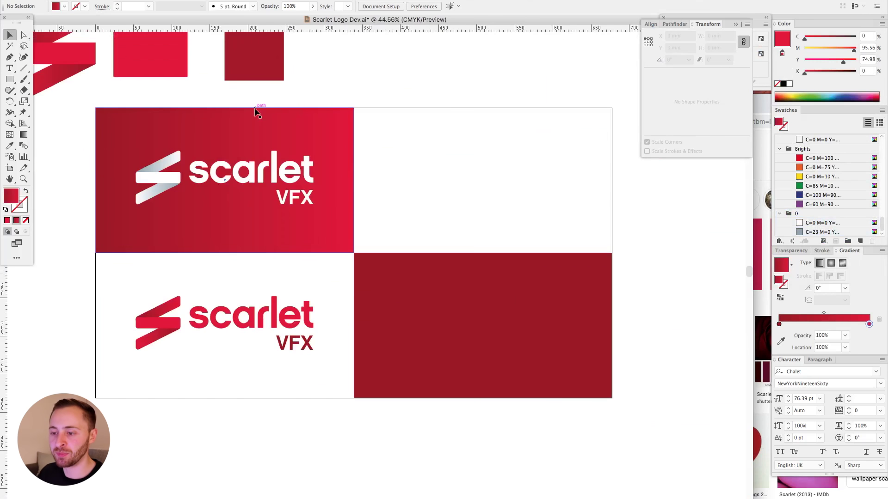
pyautogui.press('super+s')
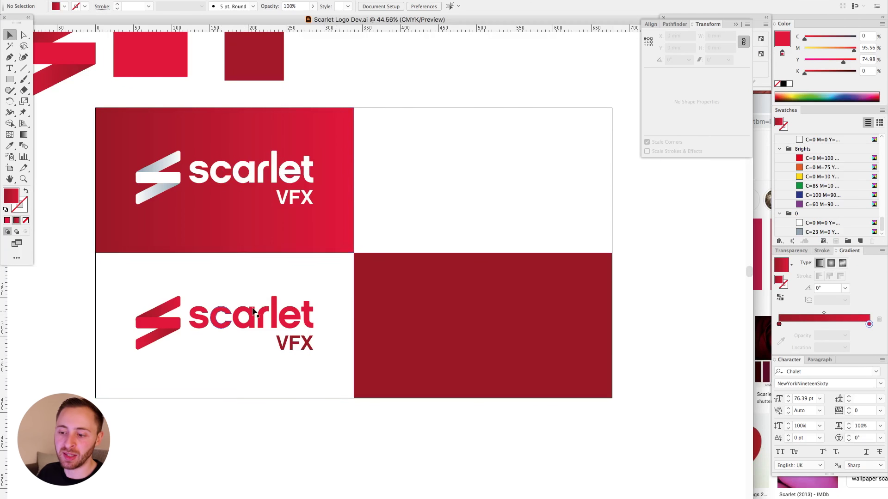
# Copy the red lower-left logo into the empty upper-right quarter of the artboard.
pyautogui.hscroll(2, 347, 437)
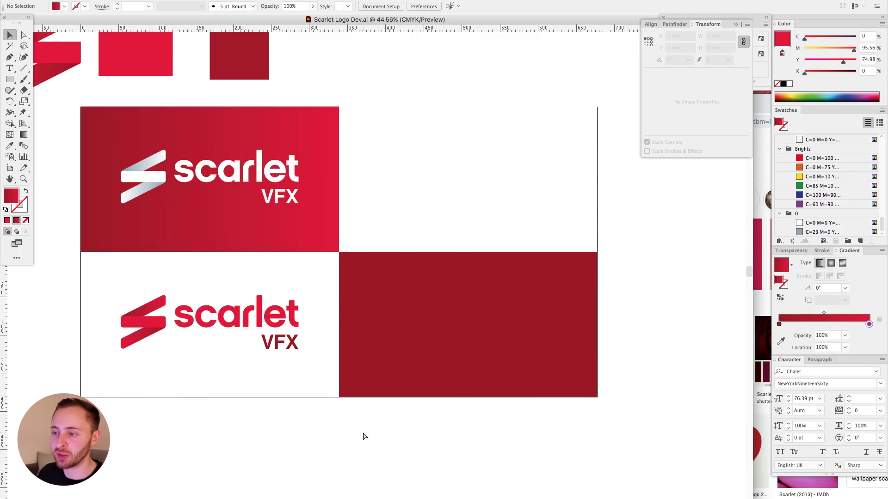
pyautogui.click(253, 171)
pyautogui.click(453, 302)
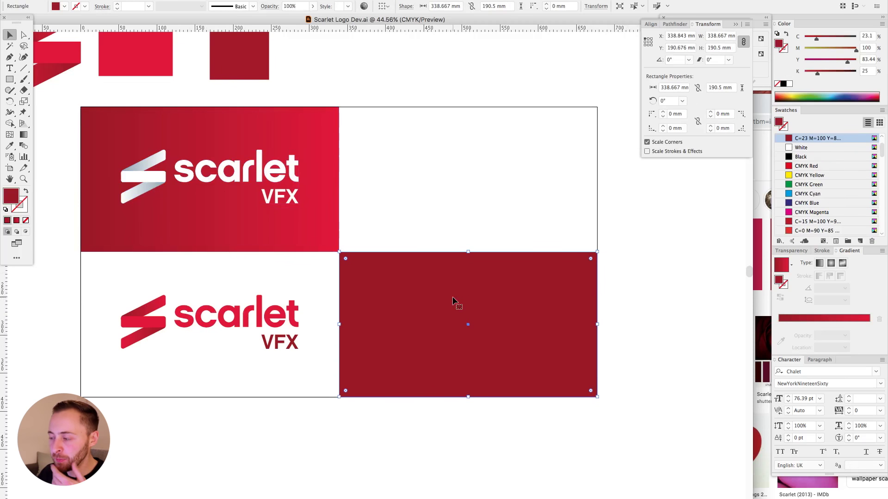
pyautogui.click(250, 167)
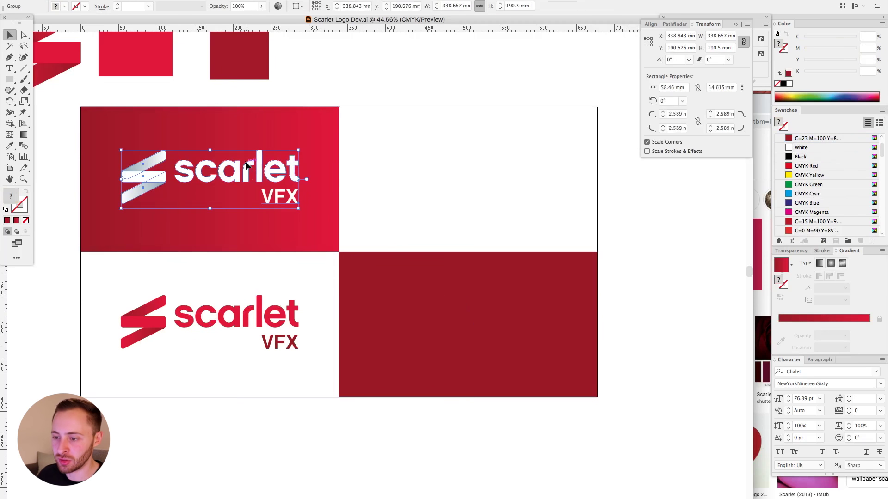
pyautogui.keyDown('shift'); pyautogui.click(241, 312); pyautogui.keyUp('shift')
pyautogui.keyDown('shift'); pyautogui.click(268, 180); pyautogui.keyUp('shift')
pyautogui.moveTo(285, 314); pyautogui.dragTo(535, 165)
pyautogui.press('super+z')
pyautogui.keyDown('shift'); pyautogui.click(236, 280); pyautogui.keyUp('shift')
pyautogui.moveTo(235, 317); pyautogui.dragTo(493, 172)
pyautogui.click(493, 172)
pyautogui.moveTo(325, 86); pyautogui.dragTo(622, 316)
pyautogui.click(623, 316)
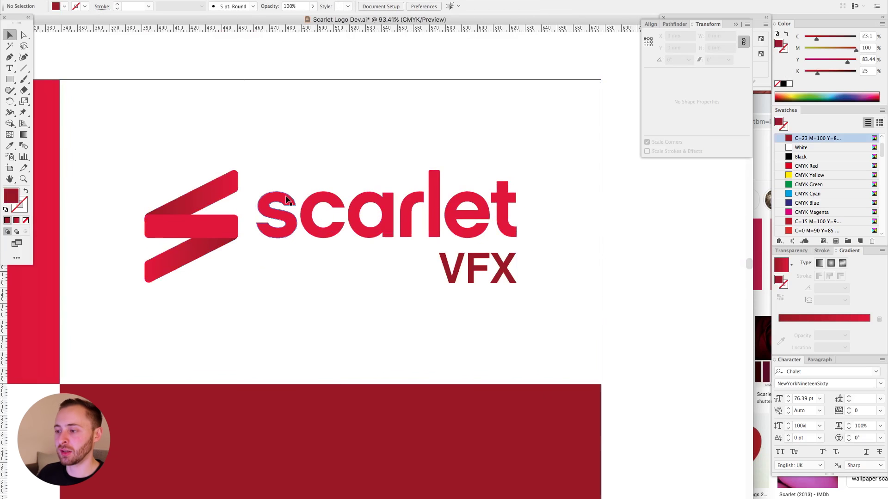
# Fill the upper-right logo's VFX text with the blue C=100 M=95 Y=5 swatch and replace its wording with RAYCAST.
pyautogui.press('a')
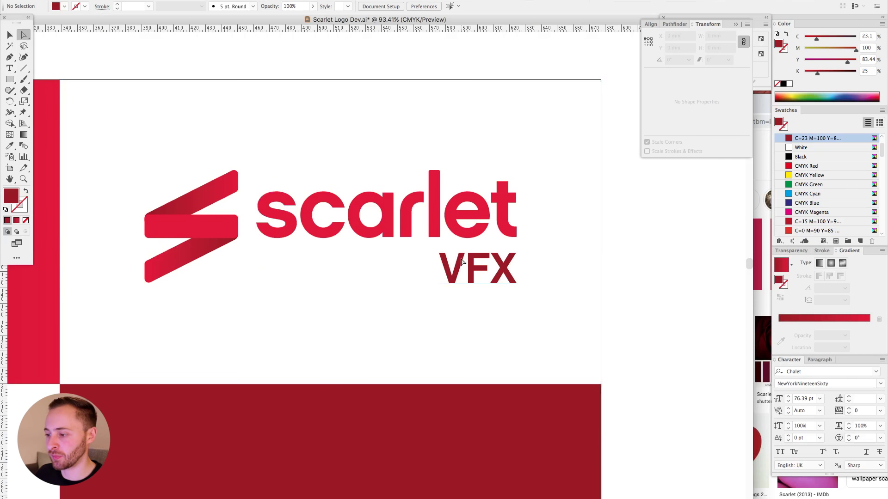
pyautogui.click(468, 264)
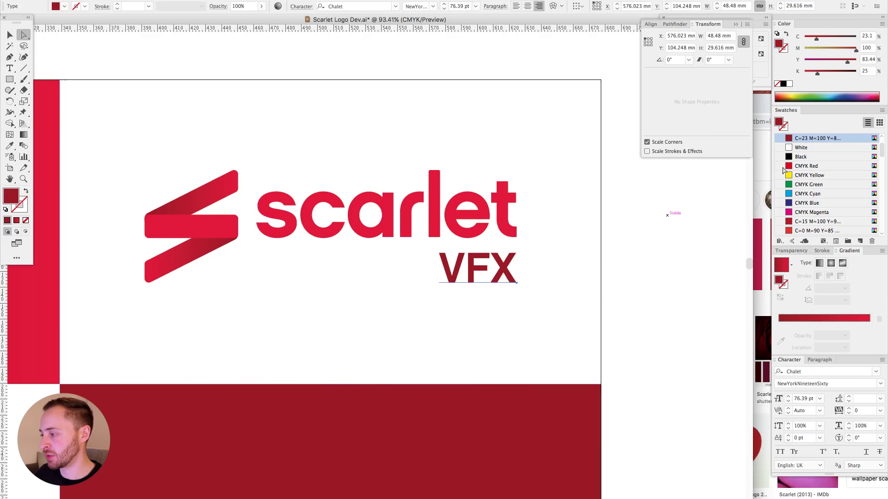
pyautogui.scroll(-8, 828, 198)
pyautogui.click(802, 186)
pyautogui.doubleClick(477, 270)
pyautogui.press('super+a')
pyautogui.write('RAYCAST')
pyautogui.click(10, 34)
pyautogui.click(172, 60)
pyautogui.press('super+minus')
pyautogui.press('super+minus')
pyautogui.press('super+minus')
pyautogui.moveTo(125, 137); pyautogui.dragTo(707, 455)
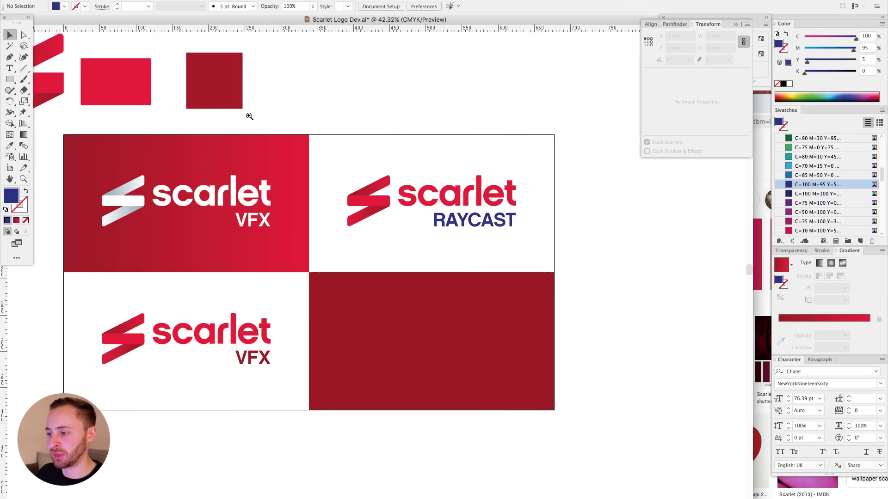
# Fill the RAYCAST text with the darker navy swatch, C=100 M=100 Y=25 K=25.
pyautogui.moveTo(248, 115); pyautogui.dragTo(694, 298)
pyautogui.press('a')
pyautogui.click(246, 203)
pyautogui.keyDown('shift'); pyautogui.click(238, 251); pyautogui.keyUp('shift')
pyautogui.click(311, 59)
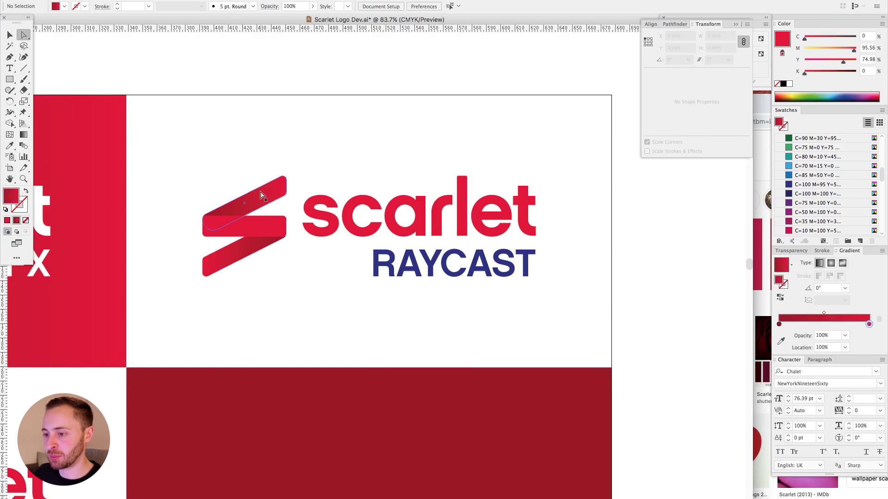
pyautogui.click(261, 194)
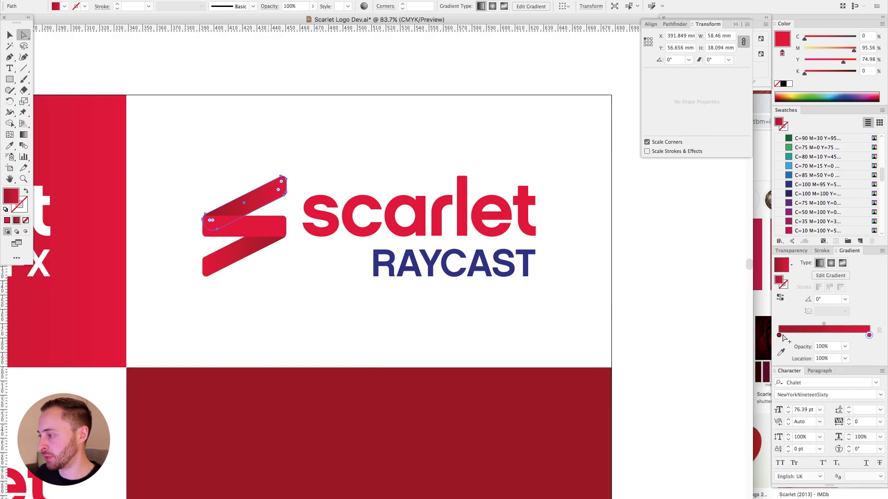
pyautogui.click(518, 270)
pyautogui.click(817, 194)
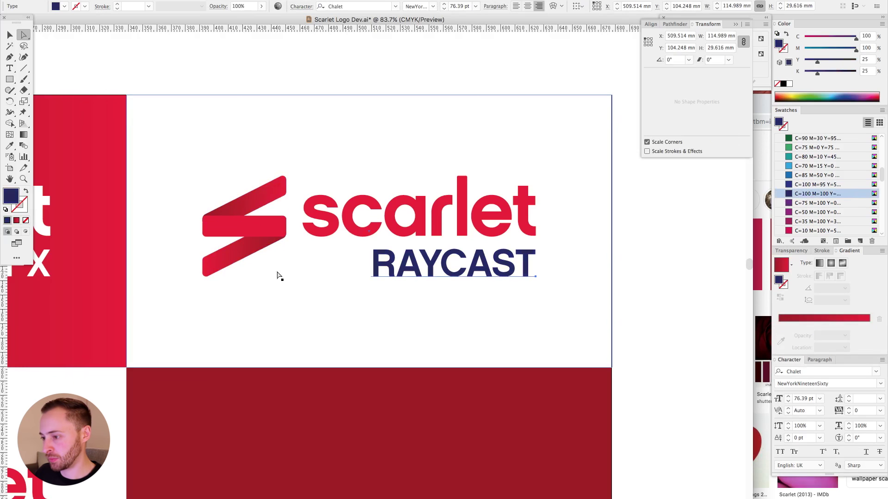
# Replace the dark-red gradient stop of the upper-right S mark's top band with the navy C=100 M=100 Y=25 K=25 swatch.
pyautogui.click(259, 197)
pyautogui.moveTo(797, 195); pyautogui.dragTo(780, 336)
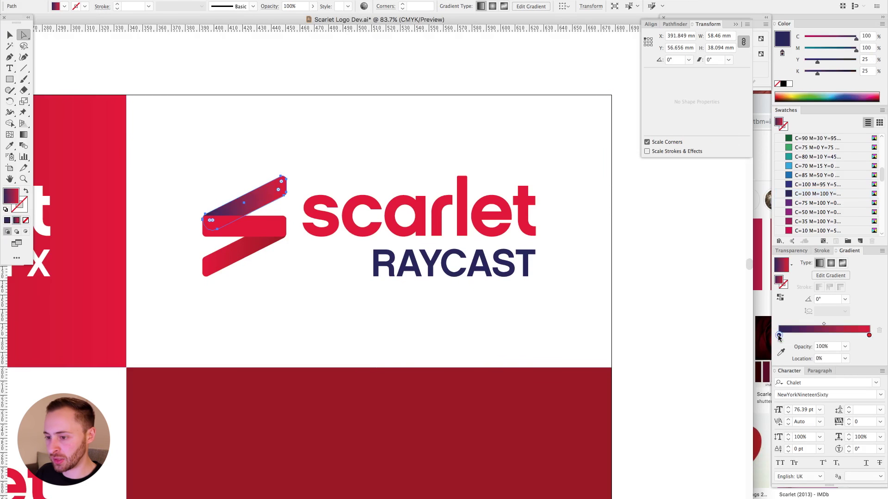
# Replace the dark-red gradient stop of the upper-right S mark's bottom band with the navy C=100 M=100 Y=25 K=25 swatch.
pyautogui.click(249, 251)
pyautogui.moveTo(796, 194); pyautogui.dragTo(779, 336)
pyautogui.press('v')
pyautogui.press('super+z')
pyautogui.moveTo(799, 195); pyautogui.dragTo(869, 336)
pyautogui.click(438, 79)
pyautogui.press('super+minus')
pyautogui.press('super+minus')
pyautogui.moveTo(326, 245); pyautogui.dragTo(433, 209)
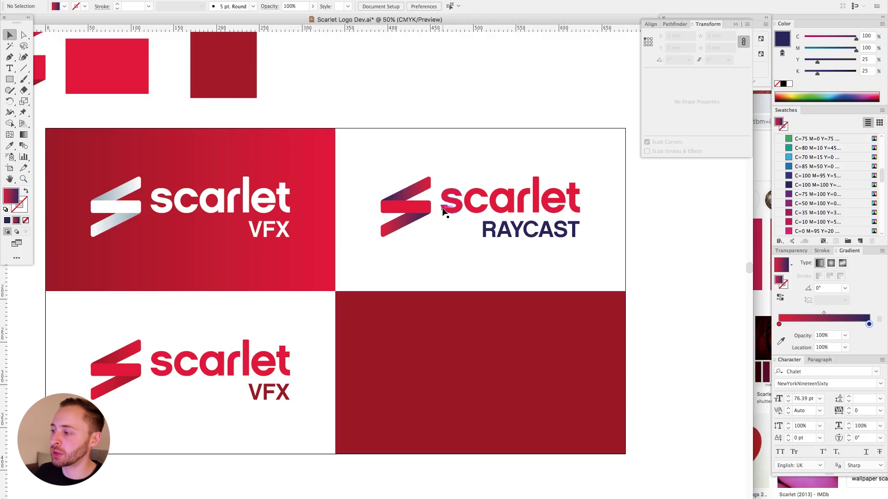
pyautogui.moveTo(491, 94); pyautogui.dragTo(472, 95)
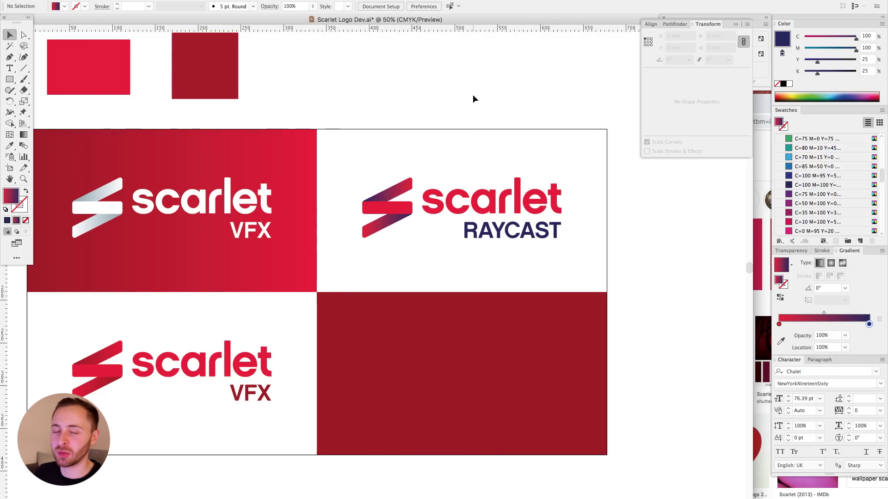
pyautogui.scroll(-1, 474, 107)
pyautogui.hscroll(-2, 473, 106)
pyautogui.scroll(-1, 473, 106)
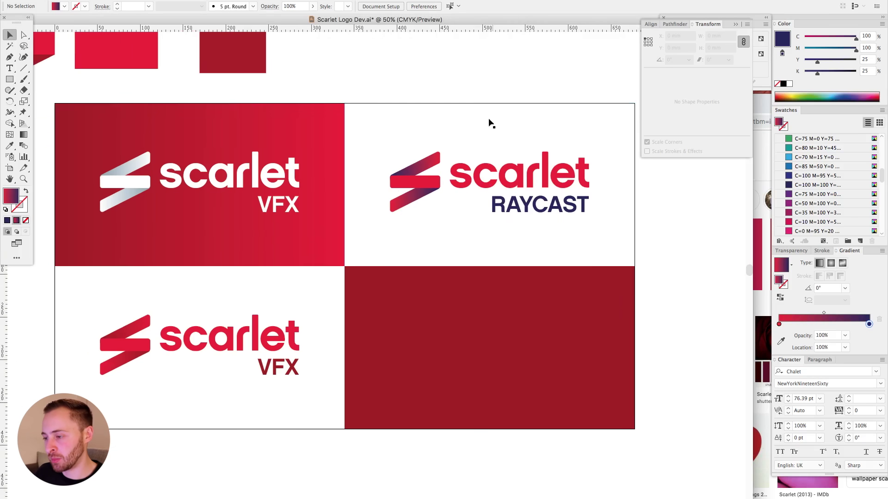
# Fill the lower-right rectangle with the red-to-navy gradient and place a copy of the white upper-left logo on it.
pyautogui.click(536, 320)
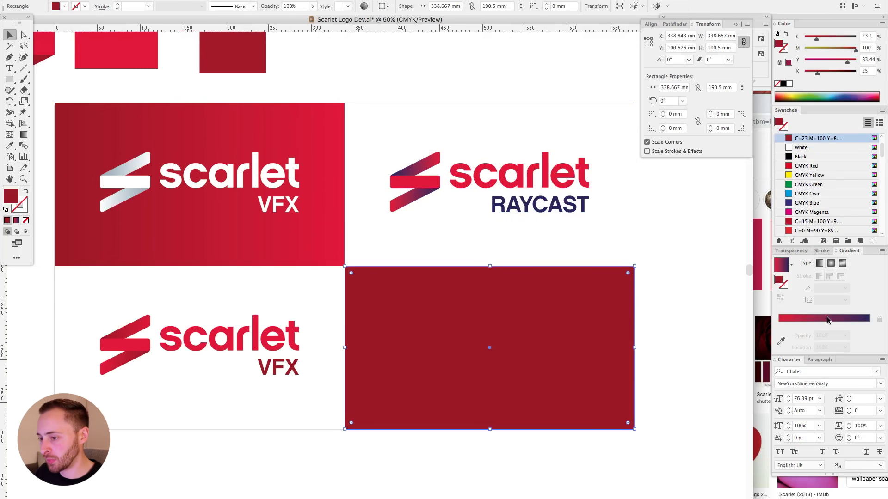
pyautogui.click(823, 318)
pyautogui.click(168, 173)
pyautogui.moveTo(168, 173); pyautogui.dragTo(458, 347)
pyautogui.keyDown('shift'); pyautogui.click(458, 347); pyautogui.keyUp('shift')
pyautogui.click(331, 6)
pyautogui.click(369, 6)
pyautogui.click(584, 282)
pyautogui.press('super+shift+bracketleft')
# Replace the VFX wording of the white lower-right logo with RAYCAST.
pyautogui.press('a')
pyautogui.click(573, 367)
pyautogui.doubleClick(573, 367)
pyautogui.write('RAYCAST')
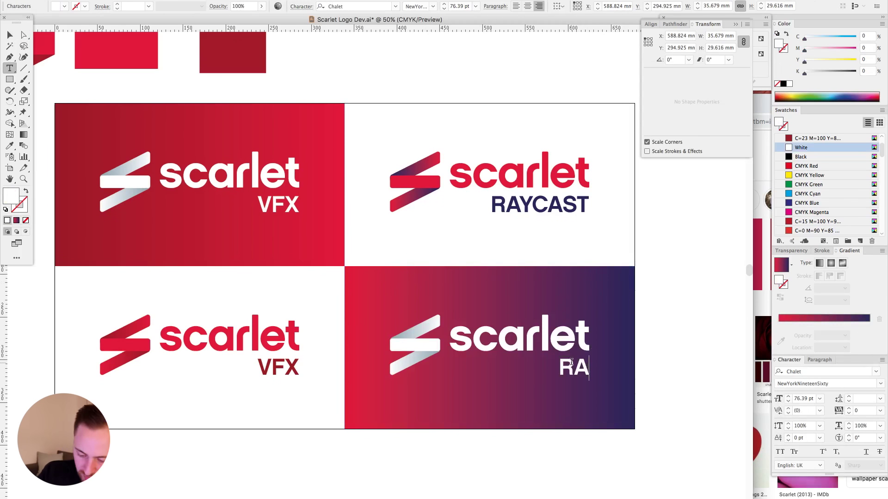
pyautogui.press('Escape')
pyautogui.click(404, 91)
pyautogui.press('super+minus')
pyautogui.scroll(3, 662, 412)
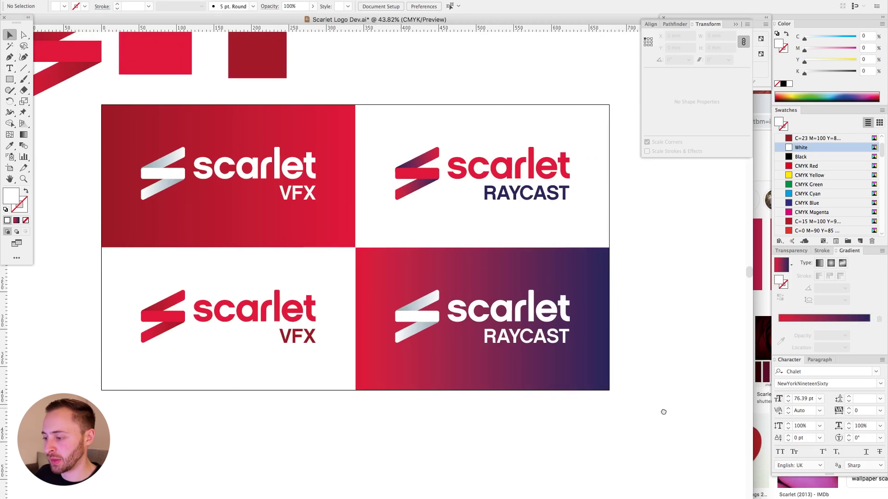
# Reverse the gradient of the lower-right background and set its angle to 45°.
pyautogui.press('a')
pyautogui.click(484, 279)
pyautogui.click(780, 297)
pyautogui.doubleClick(828, 299)
pyautogui.write('45')
pyautogui.press('Return')
# Set the upper-left background's gradient angle to 45° and save the document.
pyautogui.click(326, 127)
pyautogui.doubleClick(827, 299)
pyautogui.write('45')
pyautogui.press('Return')
pyautogui.press('v')
pyautogui.press('super+s')
pyautogui.click(79, 0)
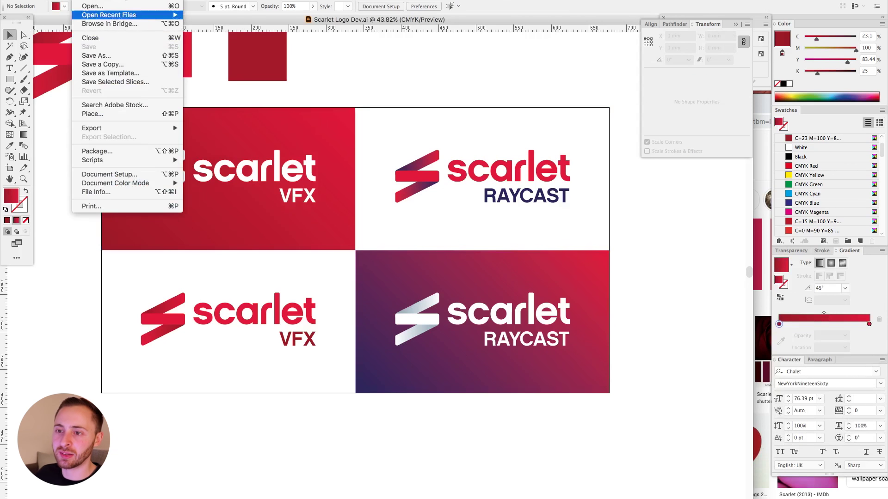
pyautogui.click(401, 102)
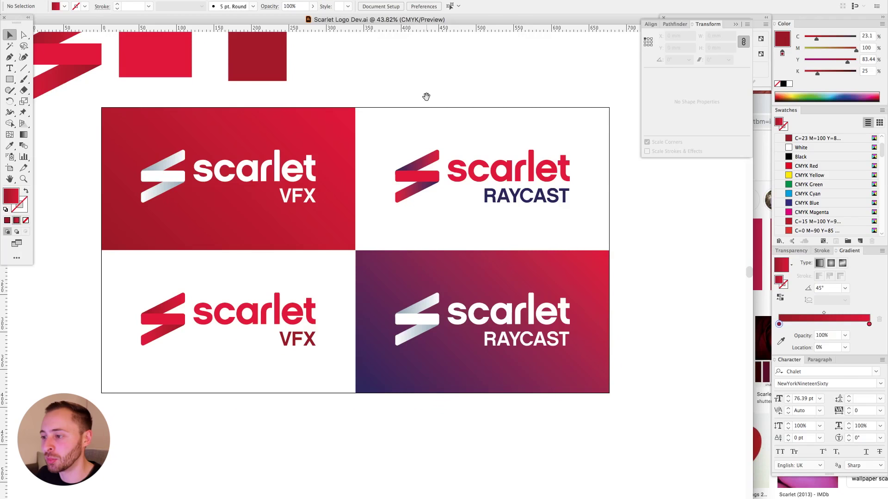
pyautogui.moveTo(424, 102); pyautogui.dragTo(341, 101)
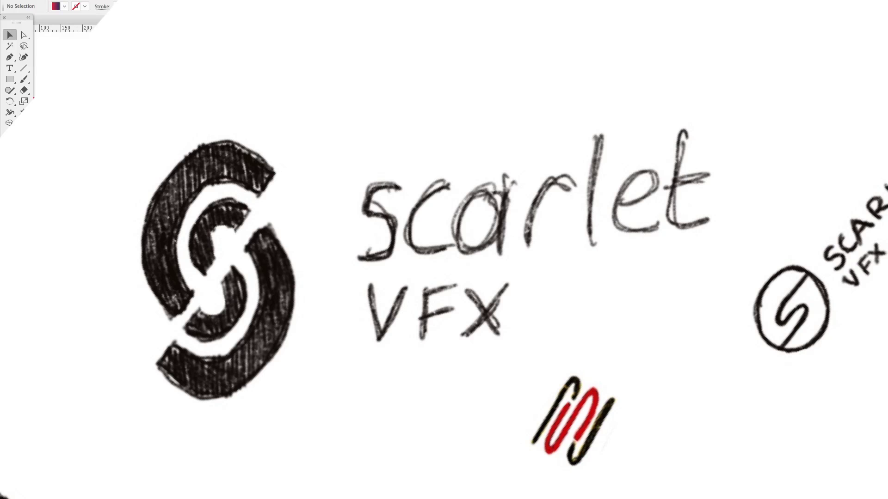
# Draw a circle about 56.4 mm in diameter on the empty second artboard, with a black stroke and no fill.
pyautogui.press('l')
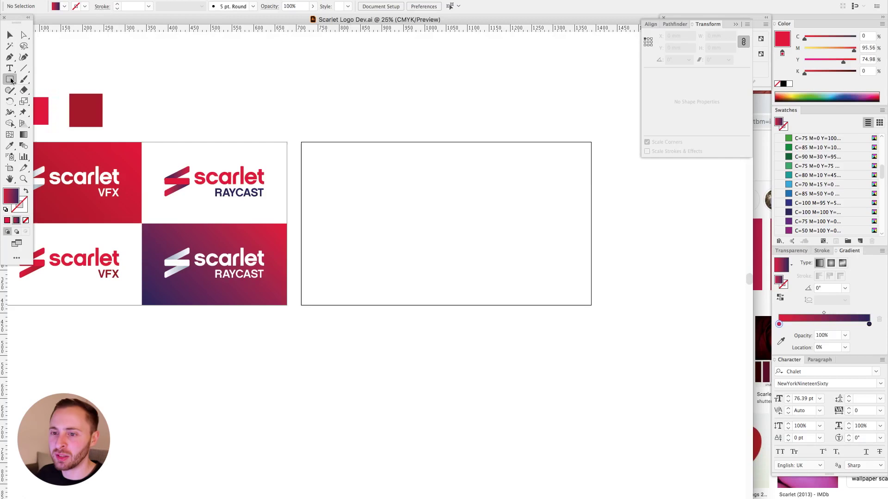
pyautogui.scroll(5, 302, 138)
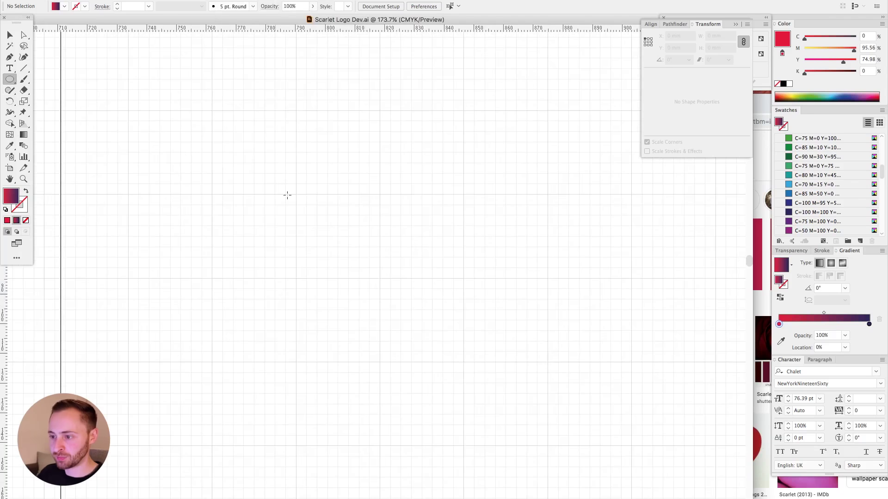
pyautogui.moveTo(295, 195); pyautogui.dragTo(381, 278)
pyautogui.click(20, 207)
pyautogui.click(800, 185)
# Set the circle's stroke weight to 40 pt.
pyautogui.click(792, 251)
pyautogui.click(825, 251)
pyautogui.doubleClick(822, 262)
pyautogui.write('20')
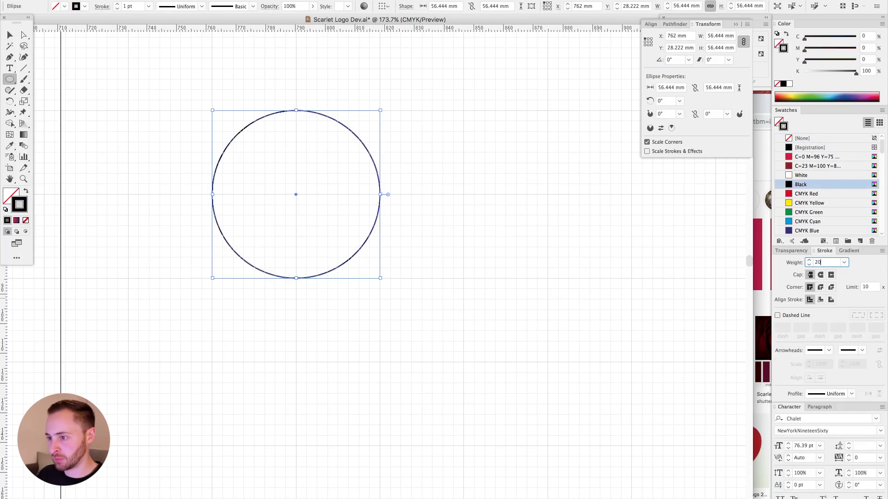
pyautogui.press('Return')
pyautogui.press('v')
pyautogui.doubleClick(822, 263)
pyautogui.write('40')
pyautogui.press('Return')
pyautogui.moveTo(374, 180); pyautogui.dragTo(374, 180)
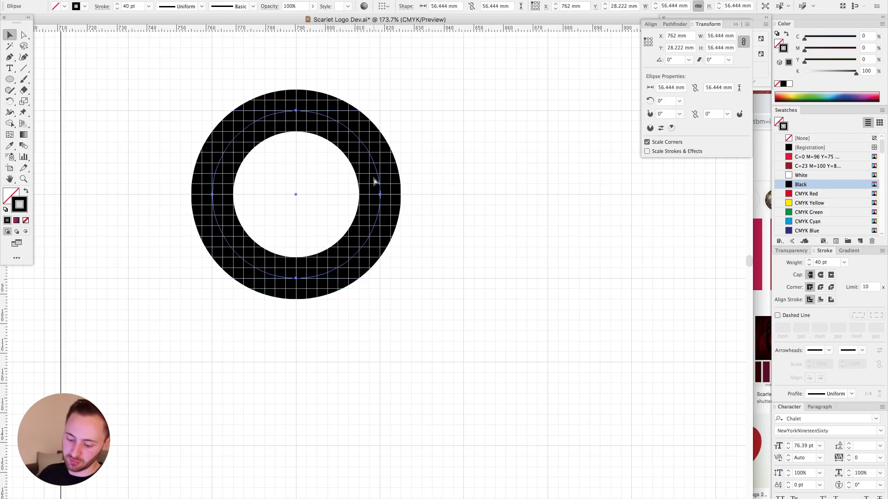
# Create a concentric copy of the ring inside it, scaled down to about 21.2 mm in diameter.
pyautogui.click(300, 116)
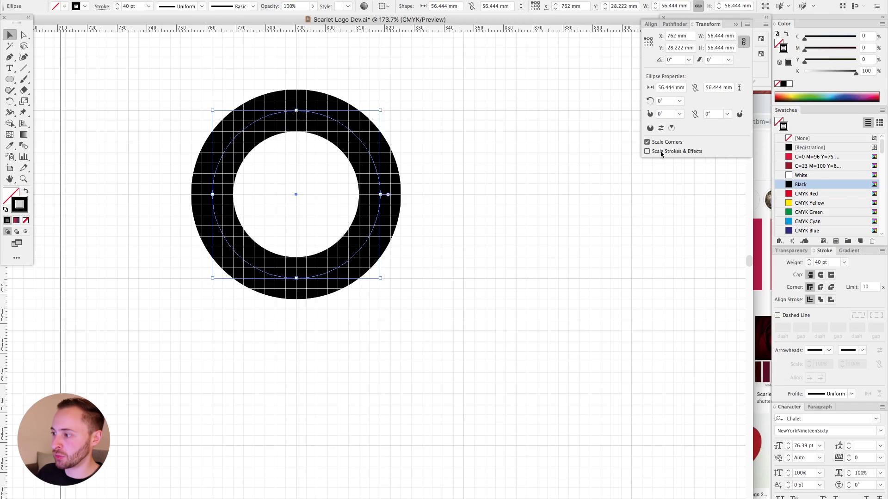
pyautogui.moveTo(296, 111); pyautogui.dragTo(301, 163)
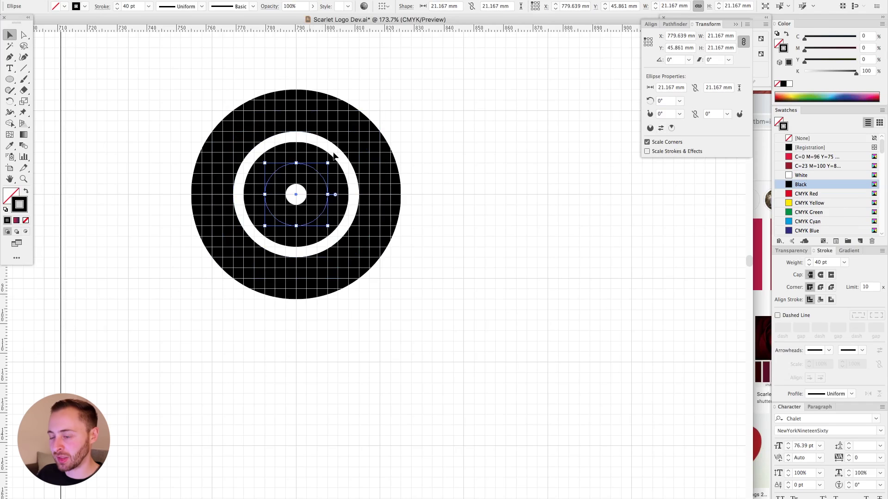
pyautogui.click(405, 112)
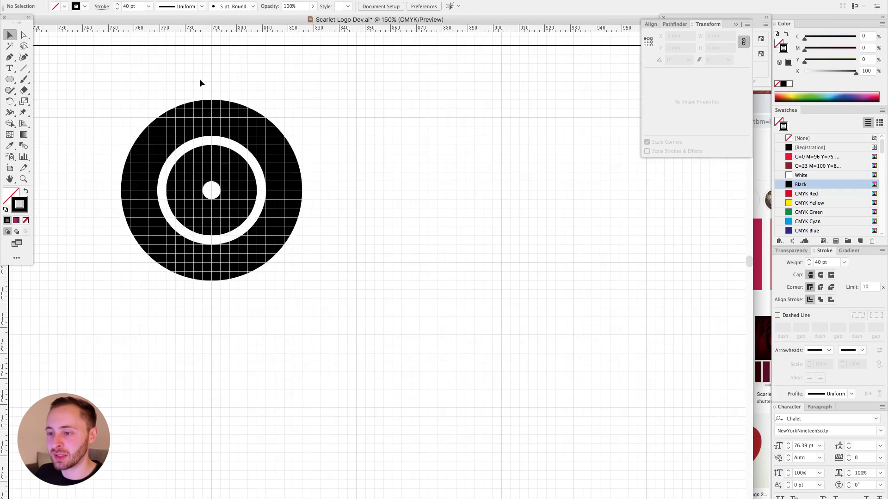
# Enlarge the outer ring to 63.5 mm in diameter and place a copy of both rings to the right of the originals.
pyautogui.click(217, 114)
pyautogui.moveTo(284, 117); pyautogui.dragTo(294, 110)
pyautogui.keyDown('shift'); pyautogui.click(232, 174); pyautogui.keyUp('shift')
pyautogui.moveTo(231, 175); pyautogui.dragTo(539, 158)
# Separate the right halves of the copied rings and shift them about 7 mm to the right.
pyautogui.press('a')
pyautogui.moveTo(625, 169); pyautogui.dragTo(536, 203)
pyautogui.press('Delete')
pyautogui.press('super+f')
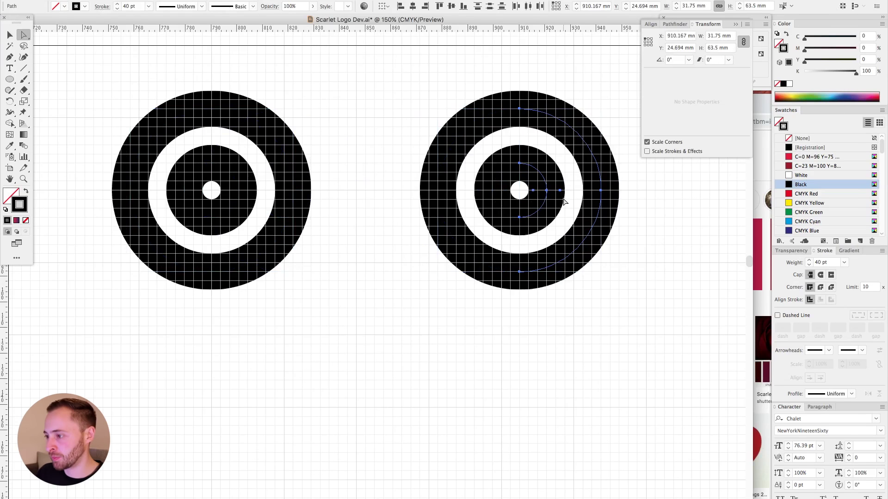
pyautogui.hotkey('shift', 'Right')
pyautogui.hotkey('shift', 'Right')
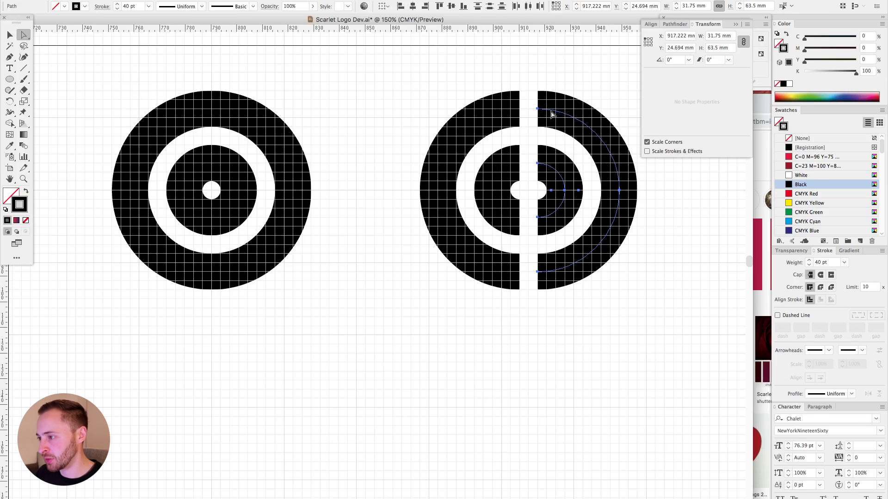
# Move the separated right ring halves down about 21 mm to form an S-shaped mark.
pyautogui.moveTo(551, 112); pyautogui.dragTo(551, 165)
pyautogui.click(578, 83)
pyautogui.press('super+minus')
pyautogui.press('v')
pyautogui.moveTo(440, 113); pyautogui.dragTo(356, 259)
pyautogui.press('super+apostrophe')
pyautogui.moveTo(542, 276); pyautogui.dragTo(525, 209)
pyautogui.click(248, 88)
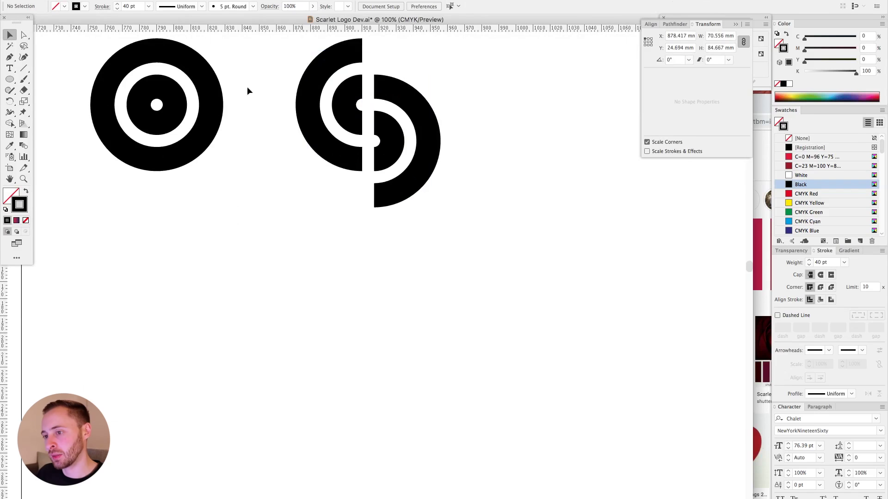
# Place a copy of the S-shaped ring mark to the right of the original.
pyautogui.press('super+apostrophe')
pyautogui.moveTo(295, 93); pyautogui.dragTo(407, 145)
pyautogui.moveTo(404, 110); pyautogui.dragTo(591, 111)
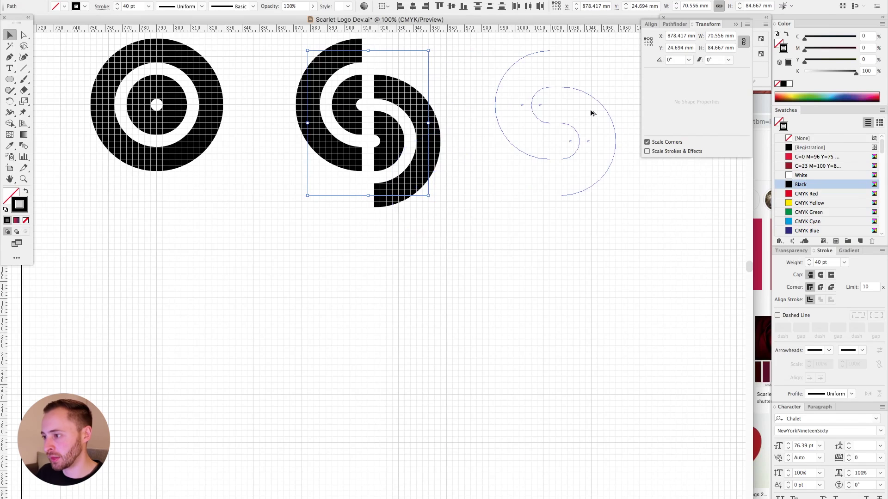
pyautogui.click(550, 250)
pyautogui.moveTo(455, 37); pyautogui.dragTo(719, 278)
pyautogui.moveTo(533, 348); pyautogui.dragTo(581, 333)
# Expand the fill and stroke of the copied S mark into filled shapes.
pyautogui.press('super+minus')
pyautogui.moveTo(266, 80); pyautogui.dragTo(440, 259)
pyautogui.press('super+apostrophe')
pyautogui.click(120, 0)
pyautogui.click(154, 73)
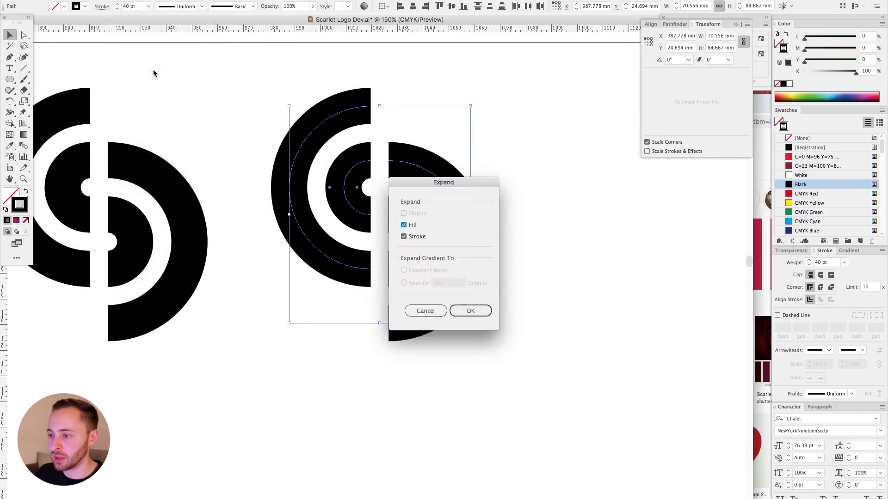
pyautogui.click(472, 311)
pyautogui.click(225, 101)
# Round the corners along the straight cut ends of the expanded S mark with a 2 mm radius.
pyautogui.press('a')
pyautogui.moveTo(365, 79); pyautogui.dragTo(377, 300)
pyautogui.moveTo(386, 129); pyautogui.dragTo(391, 346)
pyautogui.doubleClick(278, 6)
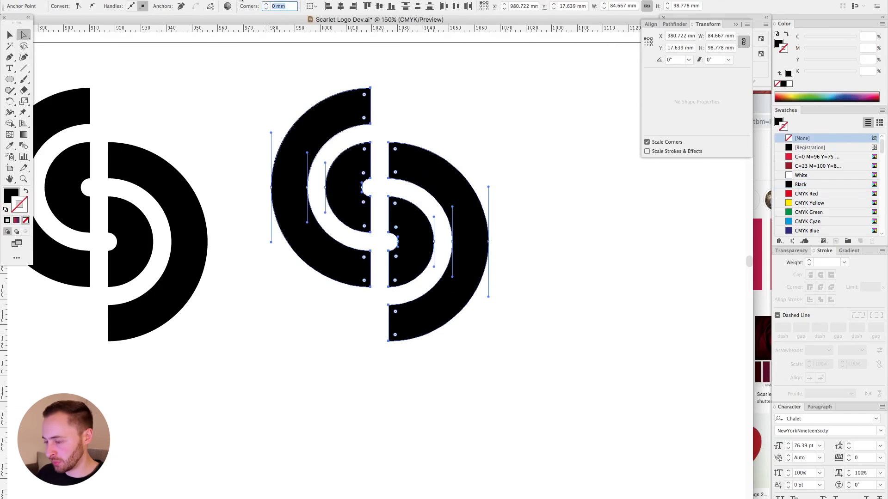
pyautogui.write('2')
pyautogui.press('Return')
pyautogui.press('v')
pyautogui.click(438, 94)
pyautogui.press('super+minus')
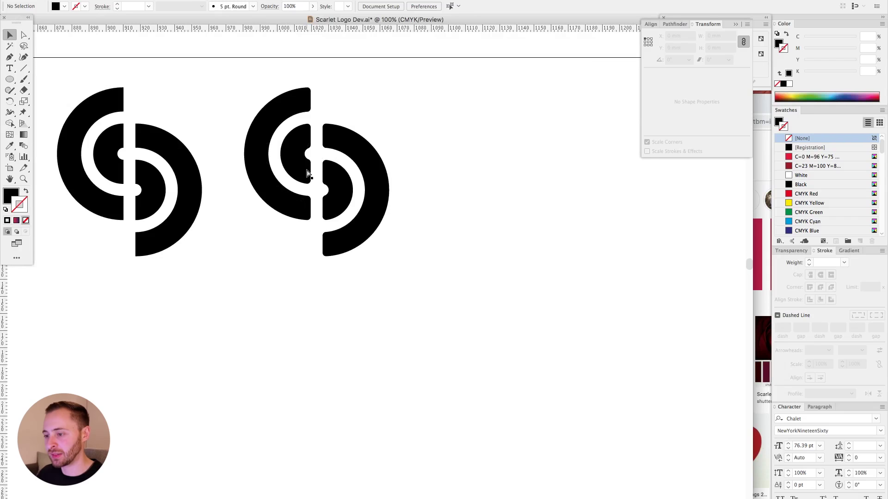
pyautogui.press('super+minus')
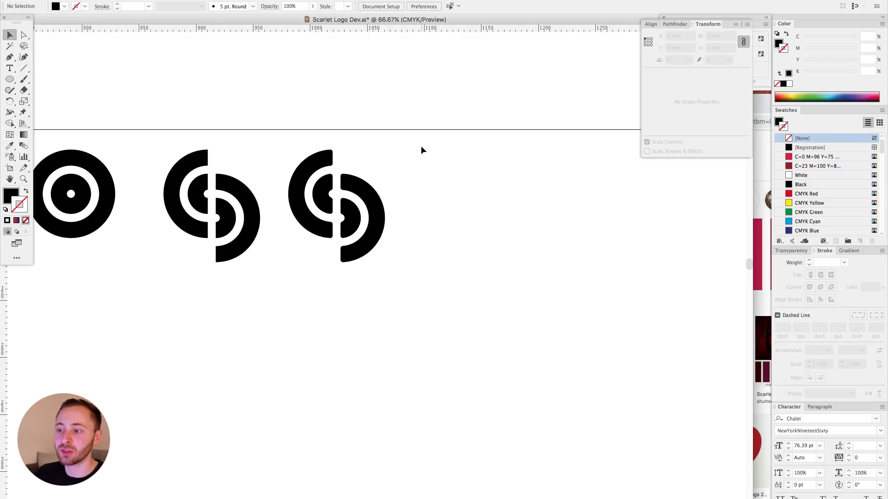
# Place a copy of the rounded S mark in the empty area below the row of marks.
pyautogui.press('super+minus')
pyautogui.moveTo(371, 230); pyautogui.dragTo(353, 156)
pyautogui.moveTo(353, 157); pyautogui.dragTo(256, 292)
pyautogui.moveTo(166, 180); pyautogui.dragTo(358, 400)
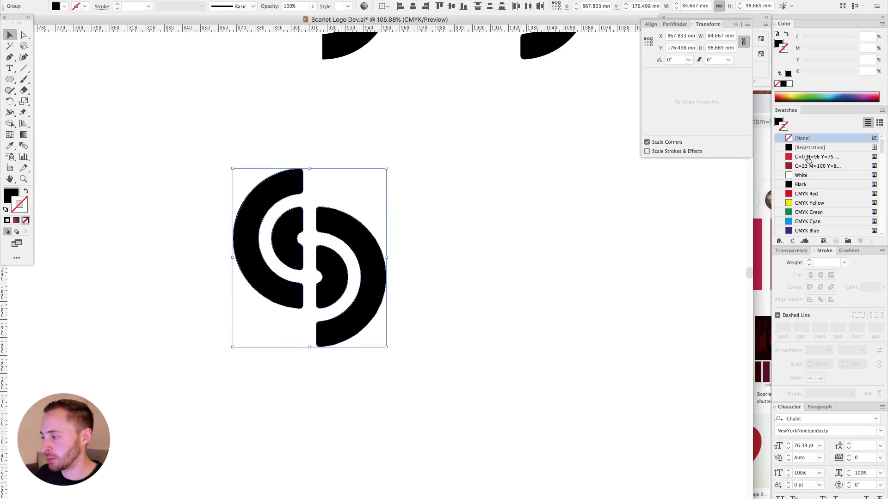
# Fill the copied S mark's outer bands with red C=0 M=96 Y=75 and its inner shapes with dark red C=23 M=100.
pyautogui.click(807, 157)
pyautogui.click(808, 166)
pyautogui.click(808, 158)
pyautogui.press('super+minus')
pyautogui.press('super+minus')
pyautogui.moveTo(342, 250); pyautogui.dragTo(241, 264)
# Add the text "scarlet" beside the red S mark, enlarge it and set its font to Cera.
pyautogui.press('t')
pyautogui.click(304, 251)
pyautogui.write('Scarlet')
pyautogui.press('Escape')
pyautogui.moveTo(349, 254); pyautogui.dragTo(622, 244)
pyautogui.press('super+alt+shift+m')
pyautogui.write('cera')
pyautogui.press('Return')
# Size and position the scarlet wordmark and the red S mark side by side as a horizontal logo.
pyautogui.moveTo(480, 237); pyautogui.dragTo(378, 241)
pyautogui.moveTo(521, 244); pyautogui.dragTo(563, 245)
pyautogui.moveTo(336, 259); pyautogui.dragTo(349, 231)
pyautogui.moveTo(312, 210); pyautogui.dragTo(307, 226)
pyautogui.moveTo(373, 184); pyautogui.dragTo(373, 180)
pyautogui.moveTo(342, 252); pyautogui.dragTo(440, 252)
pyautogui.press('super+minus')
pyautogui.press('super+minus')
pyautogui.moveTo(193, 216); pyautogui.dragTo(232, 217)
# Set the scarlet wordmark's font to Nexa Bold.
pyautogui.click(418, 282)
pyautogui.click(825, 419)
pyautogui.write('nexa')
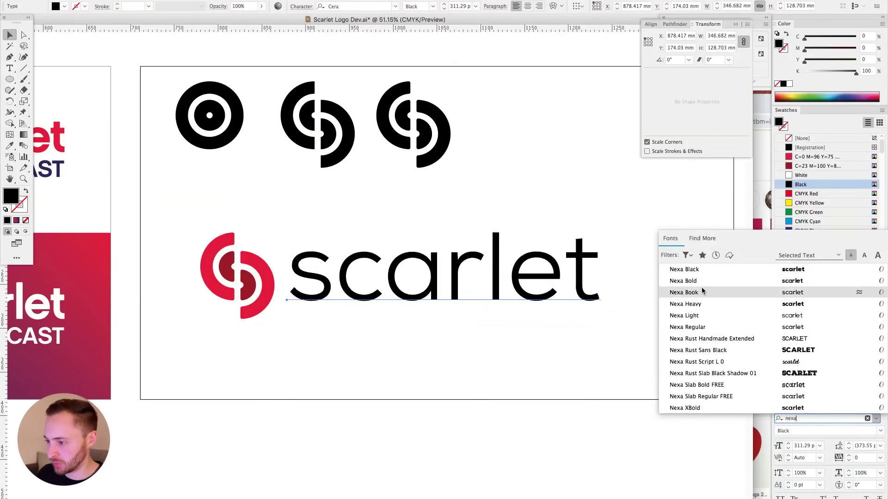
pyautogui.click(703, 282)
pyautogui.press('super+minus')
pyautogui.press('super+minus')
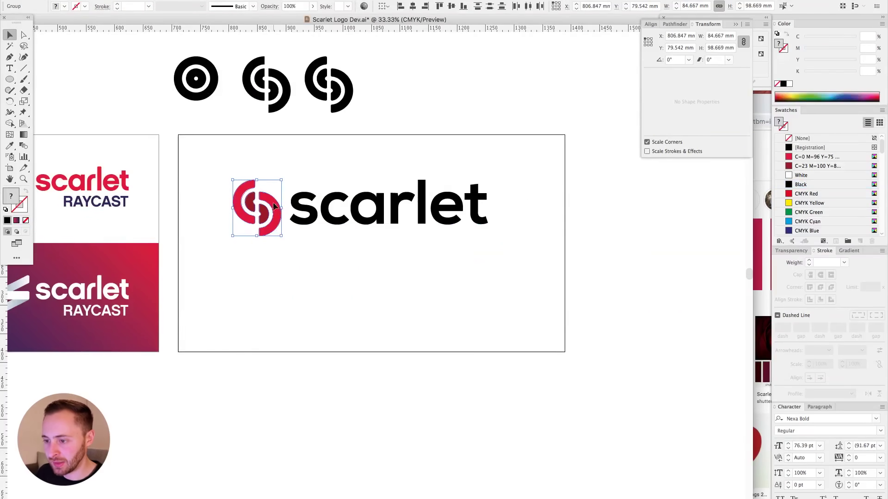
# Rotate a copy of the red S mark 45° clockwise below the logo and pair it with the scarlet wordmark.
pyautogui.moveTo(257, 206); pyautogui.dragTo(257, 299)
pyautogui.click(341, 289)
pyautogui.moveTo(201, 265); pyautogui.dragTo(356, 373)
pyautogui.press('r')
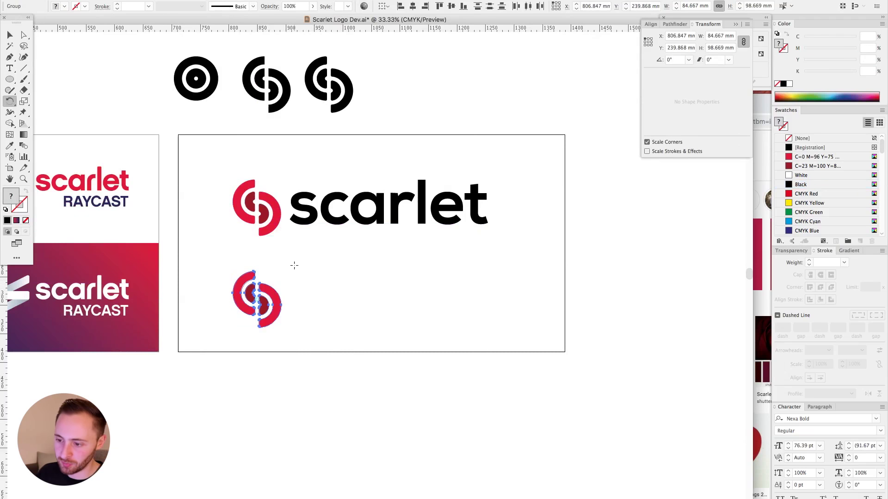
pyautogui.moveTo(329, 282); pyautogui.dragTo(330, 283)
pyautogui.press('v')
pyautogui.click(408, 295)
pyautogui.moveTo(357, 159); pyautogui.dragTo(303, 308)
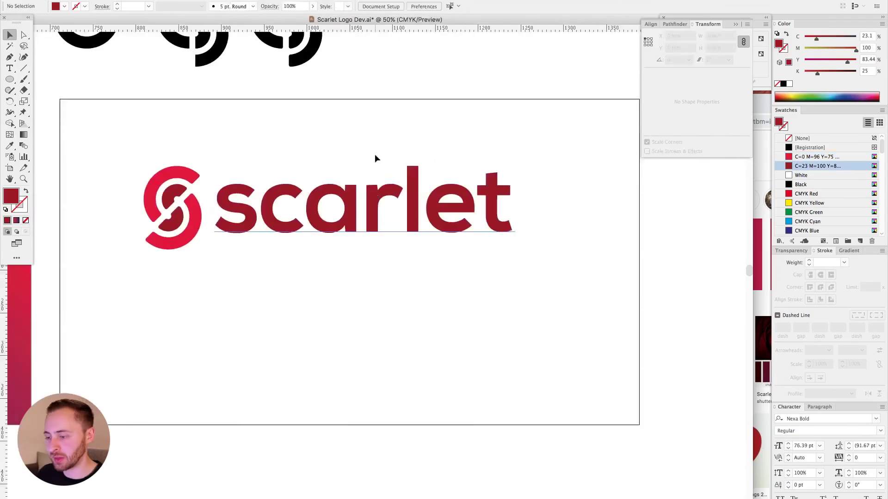
# Fill the rotated S mark with the red-to-dark-red gradient.
pyautogui.click(176, 250)
pyautogui.press('g')
pyautogui.click(183, 208)
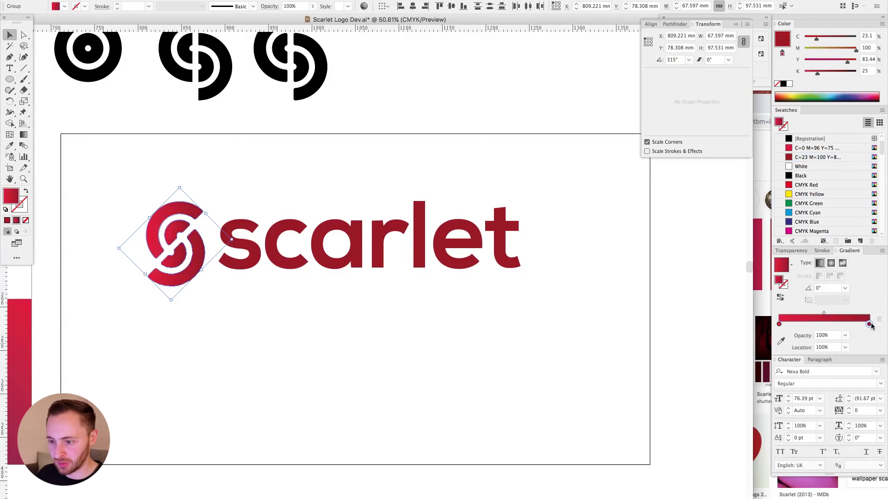
pyautogui.click(125, 176)
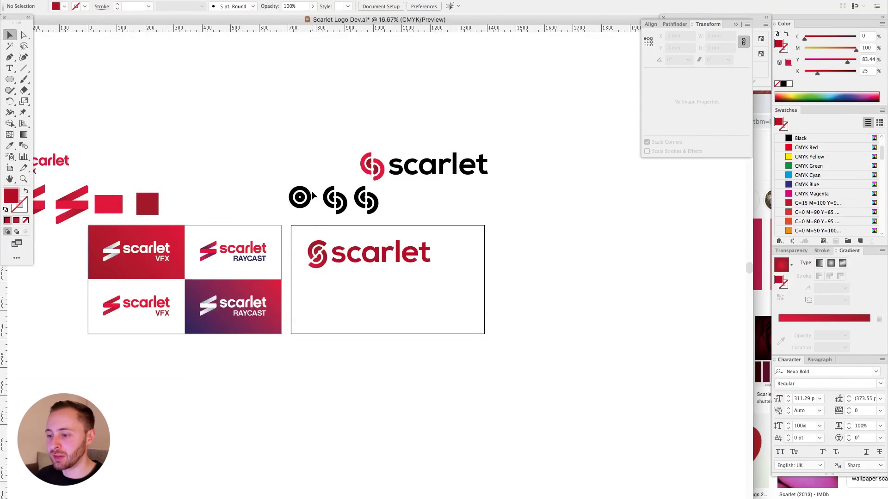
# Add the text VFX below the scarlet wordmark in Nexa Black at half the wordmark's size, 155.65 pt.
pyautogui.scroll(5, 313, 196)
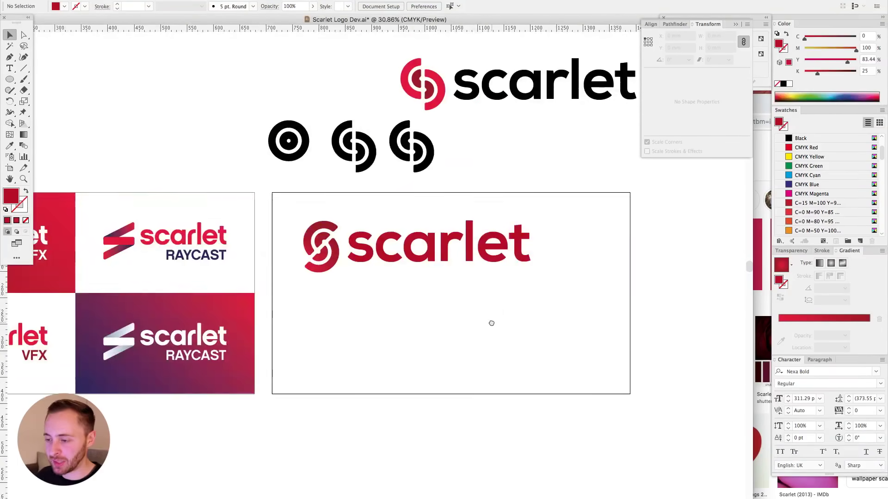
pyautogui.click(384, 167)
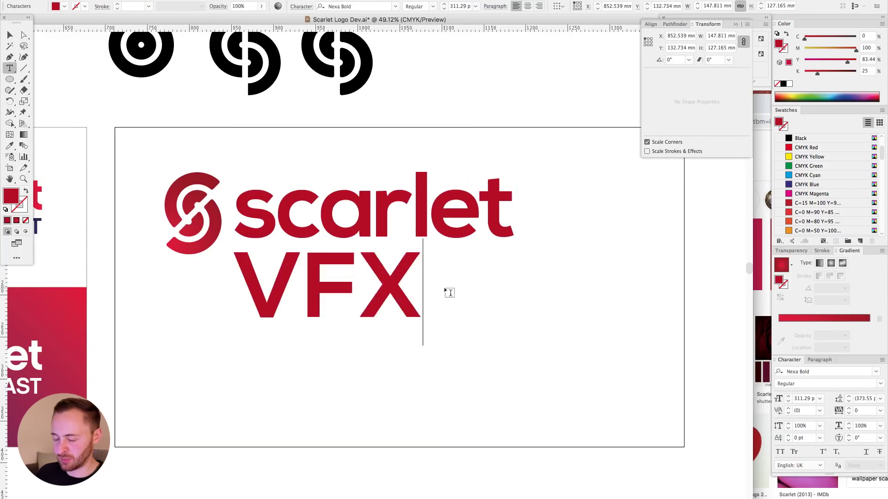
pyautogui.press('super+a')
pyautogui.click(875, 371)
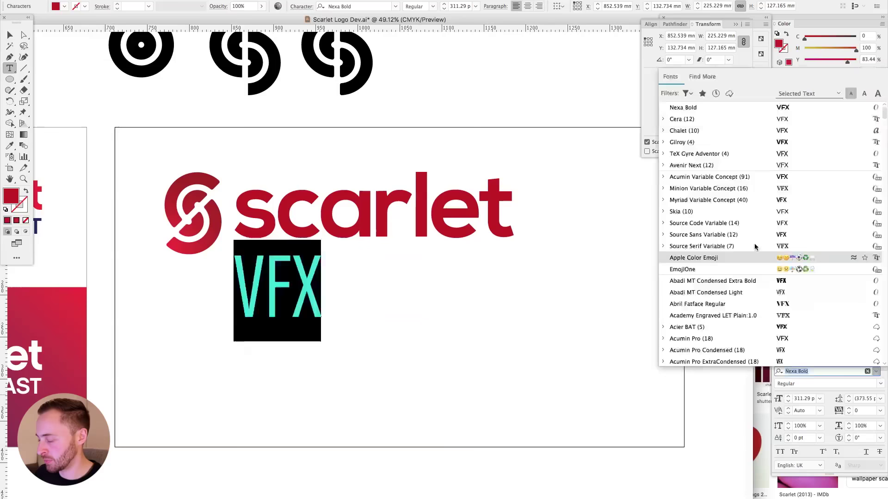
pyautogui.write('nexa')
pyautogui.click(735, 224)
pyautogui.click(812, 399)
pyautogui.write('/2')
pyautogui.press('Return')
pyautogui.press('Escape')
# Place the VFX text in bright red under the wordmark's left edge and copy the whole logo lower on the artboard.
pyautogui.moveTo(290, 309); pyautogui.dragTo(296, 287)
pyautogui.moveTo(400, 303); pyautogui.dragTo(319, 220)
pyautogui.moveTo(336, 223); pyautogui.dragTo(278, 202)
pyautogui.moveTo(317, 278); pyautogui.dragTo(311, 261)
pyautogui.moveTo(305, 141); pyautogui.dragTo(305, 148)
pyautogui.moveTo(318, 186); pyautogui.dragTo(380, 187)
pyautogui.click(379, 303)
pyautogui.press('super+minus')
pyautogui.scroll(-2, 401, 285)
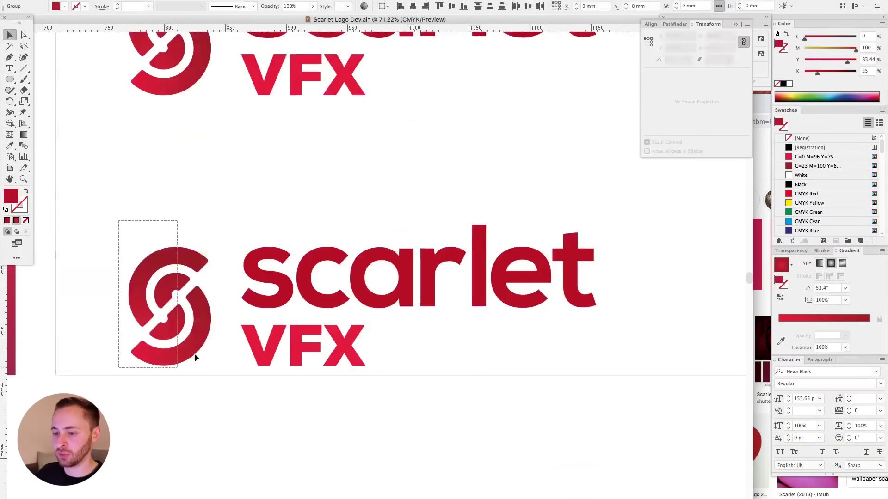
# Rearrange the lower logo copy as a stacked version with the S mark centred above the scarlet wordmark.
pyautogui.moveTo(158, 297); pyautogui.dragTo(370, 169)
pyautogui.moveTo(387, 277); pyautogui.dragTo(338, 268)
pyautogui.scroll(3, 393, 160)
pyautogui.click(421, 273)
pyautogui.hotkey('shift', 'Down')
pyautogui.hotkey('shift', 'Down')
pyautogui.hotkey('shift', 'Down')
pyautogui.hotkey('shift', 'Down')
pyautogui.hotkey('shift', 'Down')
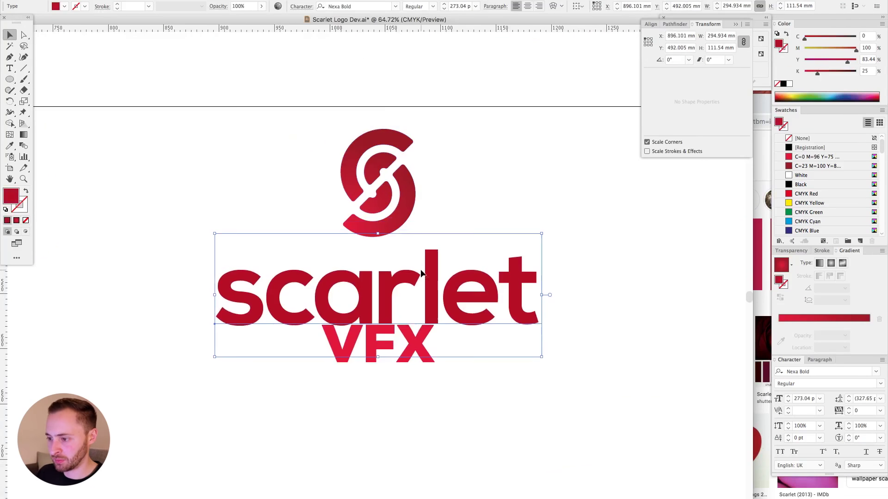
# Nudge the VFX text down to leave a clear gap beneath the stacked scarlet wordmark.
pyautogui.click(389, 373)
pyautogui.hotkey('shift', 'Down')
pyautogui.hotkey('shift', 'Down')
pyautogui.hotkey('shift', 'Down')
pyautogui.hotkey('shift', 'Down')
pyautogui.hotkey('shift', 'Down')
pyautogui.hotkey('shift', 'Down')
# Set the stacked scarlet wordmark's fill to 35% cyan and 0% black.
pyautogui.press('a')
pyautogui.click(470, 309)
pyautogui.click(400, 141)
pyautogui.click(471, 309)
pyautogui.doubleClick(866, 71)
pyautogui.write('0')
pyautogui.doubleClick(866, 36)
pyautogui.write('50')
pyautogui.scroll(-2, 354, 342)
pyautogui.click(383, 313)
pyautogui.doubleClick(867, 36)
pyautogui.write('35')
pyautogui.scroll(2, 303, 137)
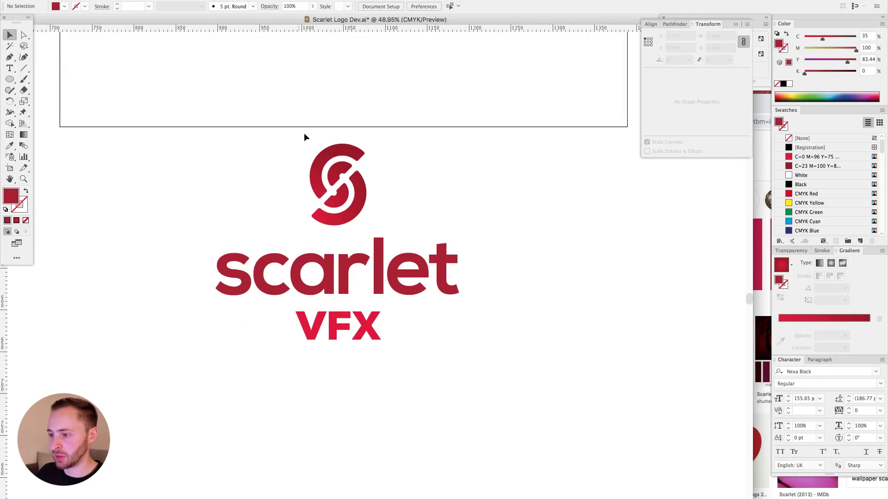
# Move the stacked Scarlet VFX logo onto the second artboard in place of the horizontal version.
pyautogui.click(337, 184)
pyautogui.scroll(-3, 414, 208)
pyautogui.scroll(1, 500, 290)
pyautogui.click(500, 290)
pyautogui.moveTo(499, 290); pyautogui.dragTo(500, 272)
pyautogui.moveTo(228, 227); pyautogui.dragTo(499, 226)
pyautogui.moveTo(466, 301); pyautogui.dragTo(598, 407)
pyautogui.moveTo(584, 360); pyautogui.dragTo(248, 279)
pyautogui.moveTo(197, 327); pyautogui.dragTo(197, 303)
pyautogui.moveTo(197, 279); pyautogui.dragTo(475, 269)
# Copy the gradient quarter backgrounds from the first artboard onto the second artboard.
pyautogui.click(195, 302)
pyautogui.keyDown('shift'); pyautogui.click(327, 296); pyautogui.keyUp('shift')
pyautogui.keyDown('shift'); pyautogui.click(323, 224); pyautogui.keyUp('shift')
pyautogui.moveTo(323, 231); pyautogui.dragTo(511, 228)
pyautogui.moveTo(448, 320); pyautogui.dragTo(515, 246)
pyautogui.click(499, 342)
# Position the stacked Scarlet VFX logo in the artboard's lower-left quarter and group its parts.
pyautogui.scroll(3, 499, 342)
pyautogui.moveTo(454, 382); pyautogui.dragTo(620, 384)
pyautogui.click(413, 338)
pyautogui.click(413, 397)
pyautogui.moveTo(324, 393); pyautogui.dragTo(430, 283)
pyautogui.keyDown('shift'); pyautogui.click(430, 283); pyautogui.keyUp('shift')
pyautogui.press('super+g')
# Copy the stacked logo group to the white upper-right quarter and centre it there.
pyautogui.moveTo(419, 337); pyautogui.dragTo(526, 208)
pyautogui.keyDown('shift'); pyautogui.click(545, 222); pyautogui.keyUp('shift')
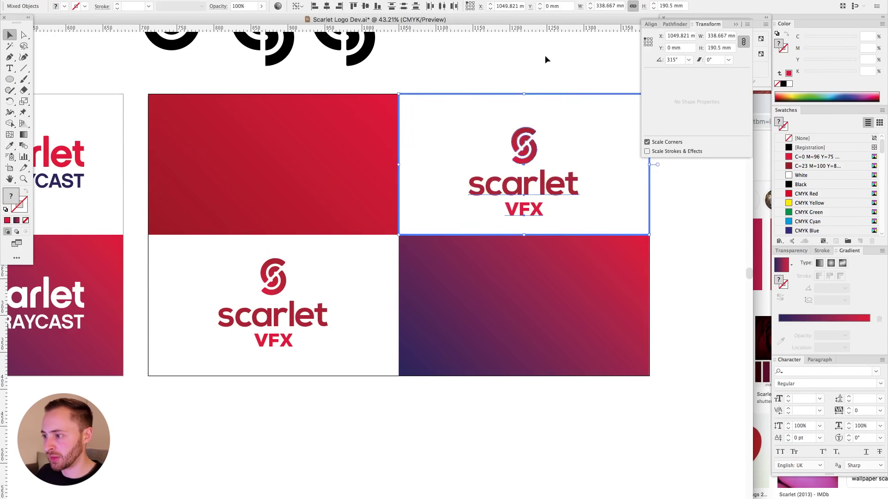
pyautogui.click(370, 6)
# Change the VFX text in the upper-right logo copy to RAYCAST.
pyautogui.hscroll(5, 495, 69)
pyautogui.doubleClick(450, 200)
pyautogui.write('RAYCASTa')
pyautogui.scroll(1, 421, 221)
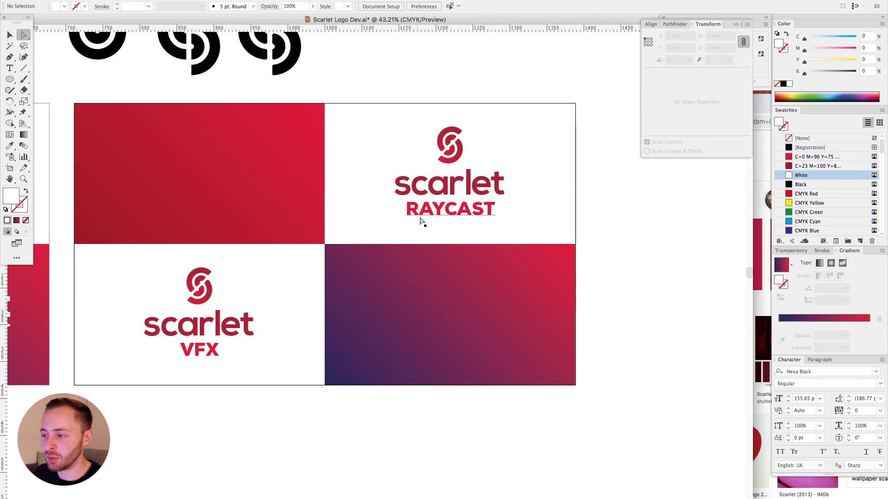
# Set the RAYCAST text's font to Nexa Book at 60 pt.
pyautogui.click(455, 213)
pyautogui.click(825, 371)
pyautogui.write('nexa')
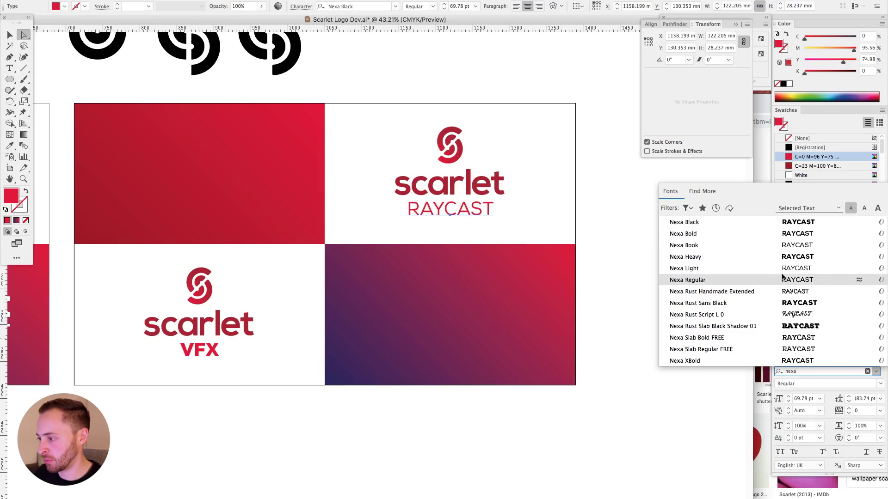
pyautogui.click(684, 268)
pyautogui.click(825, 372)
pyautogui.write('nexa')
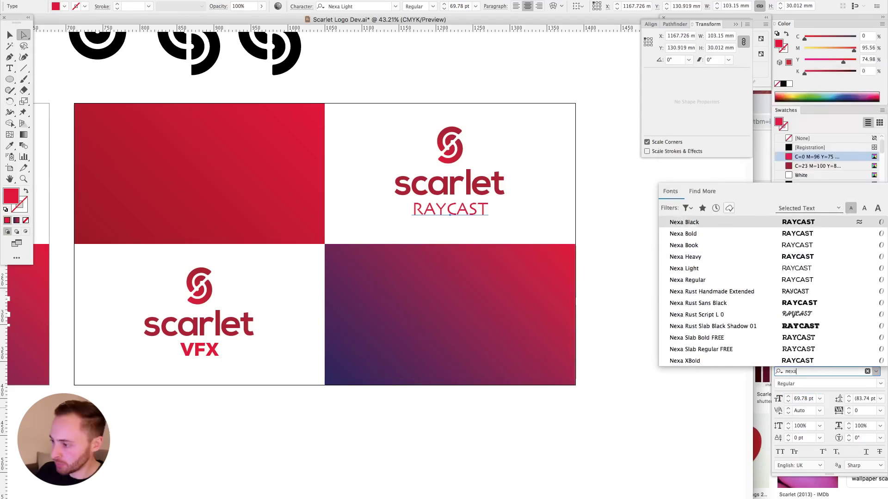
pyautogui.click(707, 244)
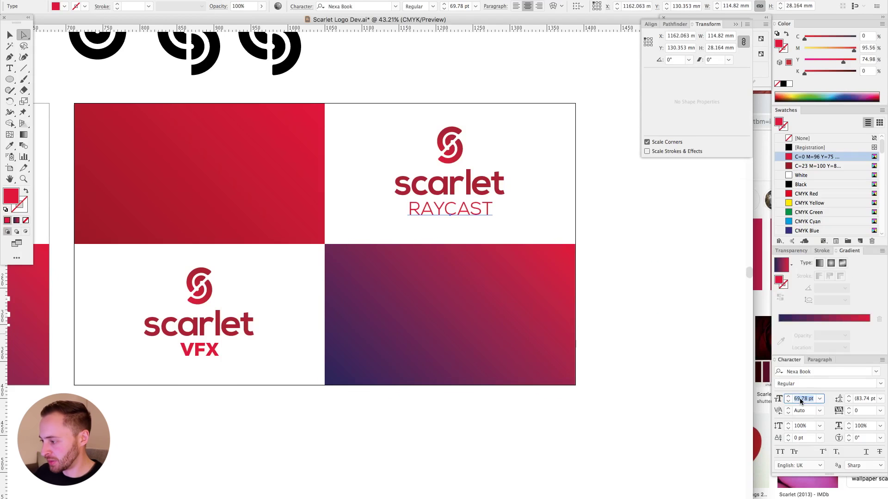
pyautogui.write('60')
pyautogui.press('Return')
# Try matching the RAYCAST text to the heavy VFX text's style with the Eyedropper.
pyautogui.click(191, 351)
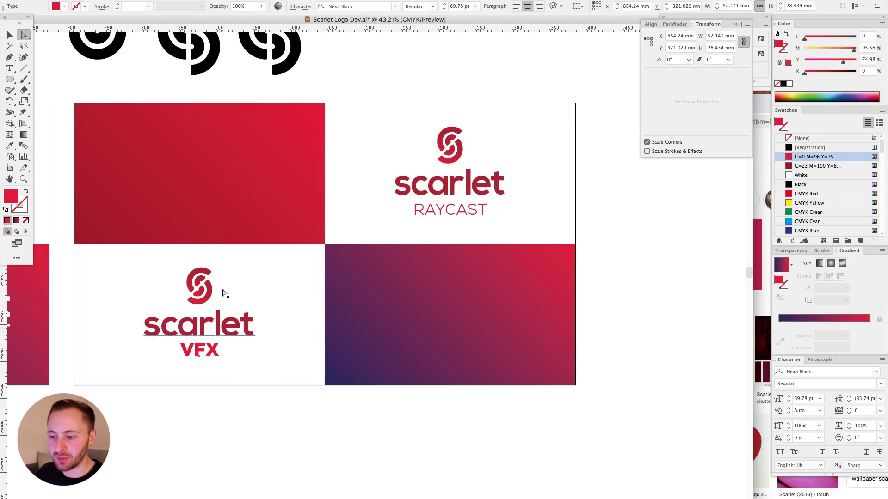
pyautogui.moveTo(81, 233); pyautogui.dragTo(418, 475)
pyautogui.click(285, 323)
pyautogui.press('super+minus')
pyautogui.press('super+minus')
pyautogui.press('super+minus')
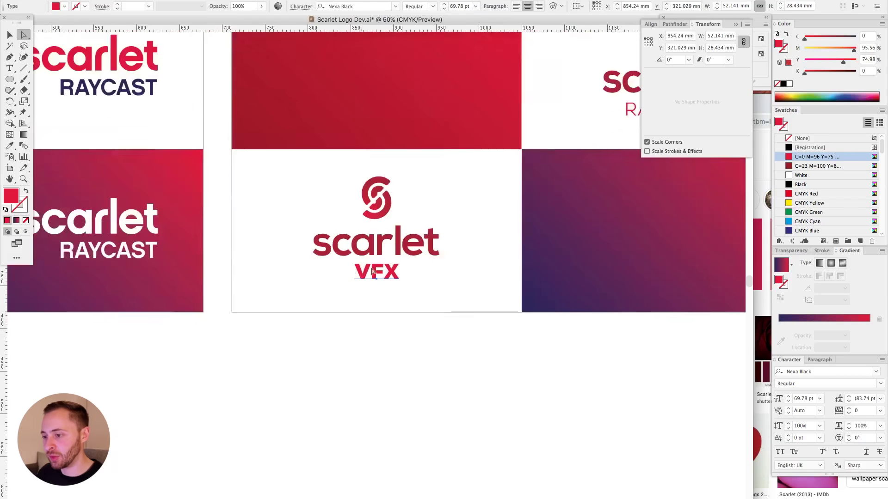
pyautogui.hscroll(5, 374, 272)
pyautogui.press('v')
pyautogui.click(567, 187)
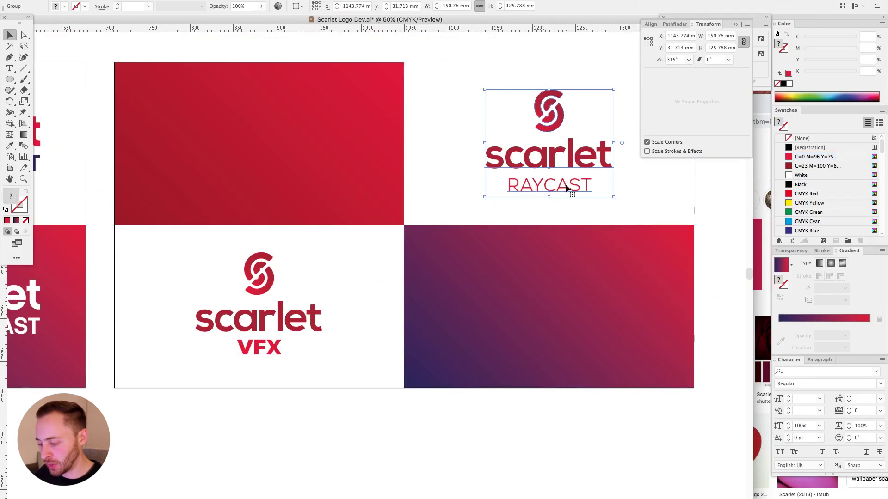
pyautogui.press('a')
pyautogui.click(581, 192)
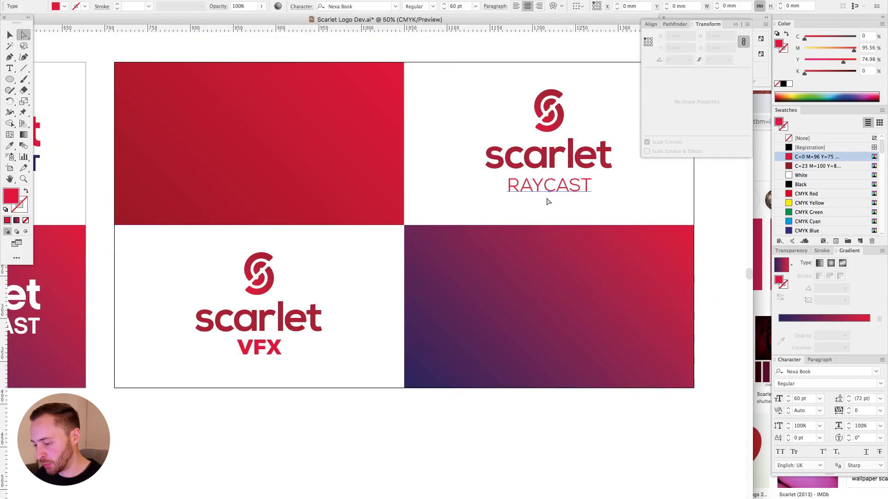
pyautogui.press('i')
pyautogui.click(272, 343)
pyautogui.press('v')
pyautogui.click(550, 452)
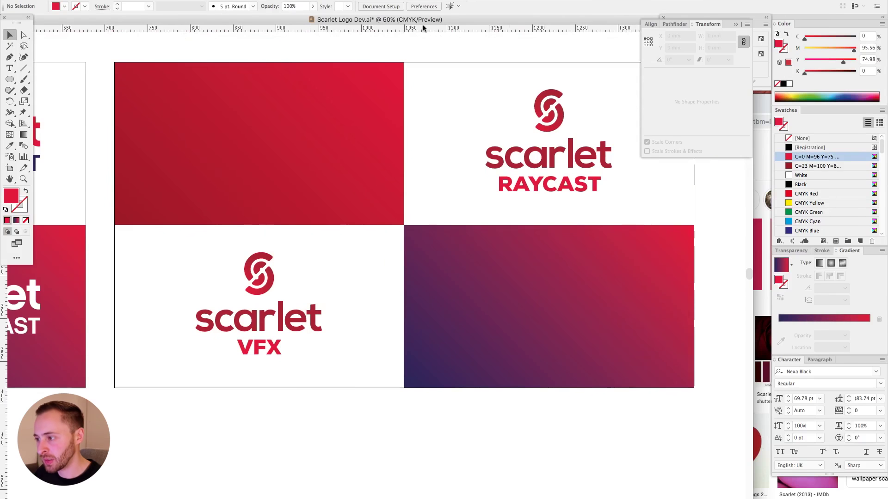
# Check the heavy RAYCAST text against the VFX logo and undo its style change.
pyautogui.scroll(3, 699, 310)
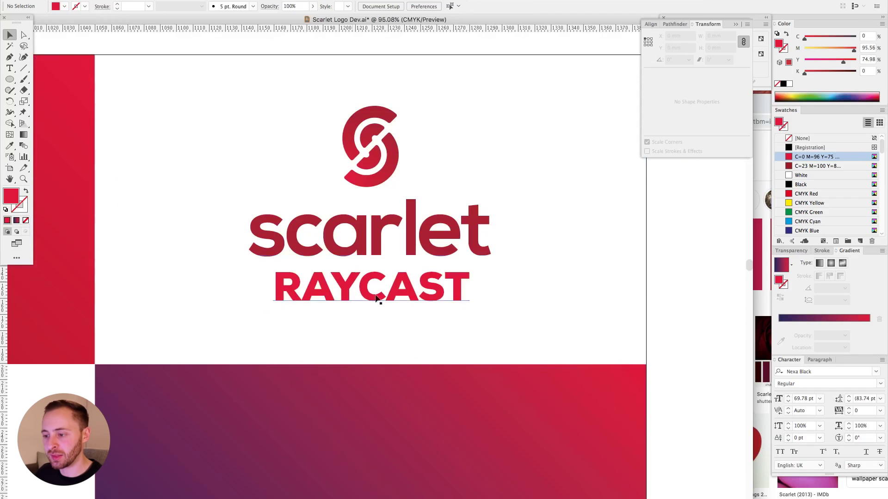
pyautogui.scroll(-5, 406, 320)
pyautogui.scroll(2, 400, 320)
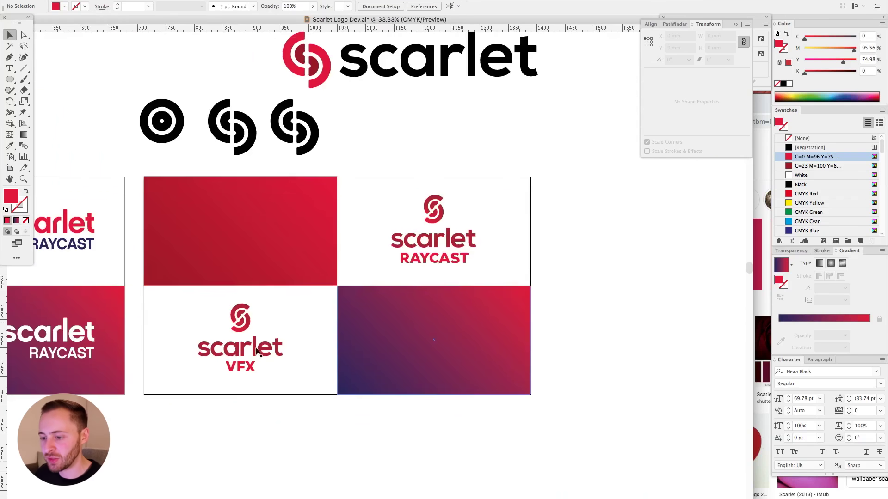
pyautogui.click(451, 266)
pyautogui.press('super+z')
# Apply the light RAYCAST text's style to the VFX text with the Eyedropper.
pyautogui.click(249, 367)
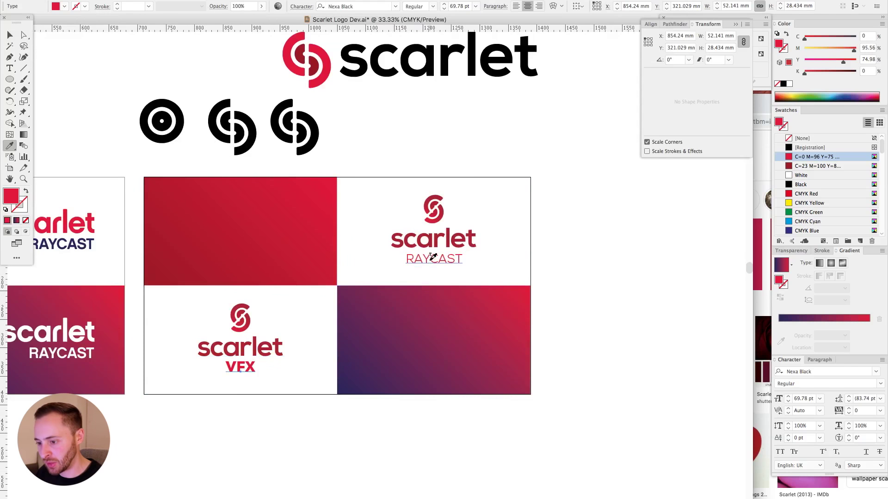
pyautogui.press('super+z')
pyautogui.click(452, 267)
pyautogui.click(333, 432)
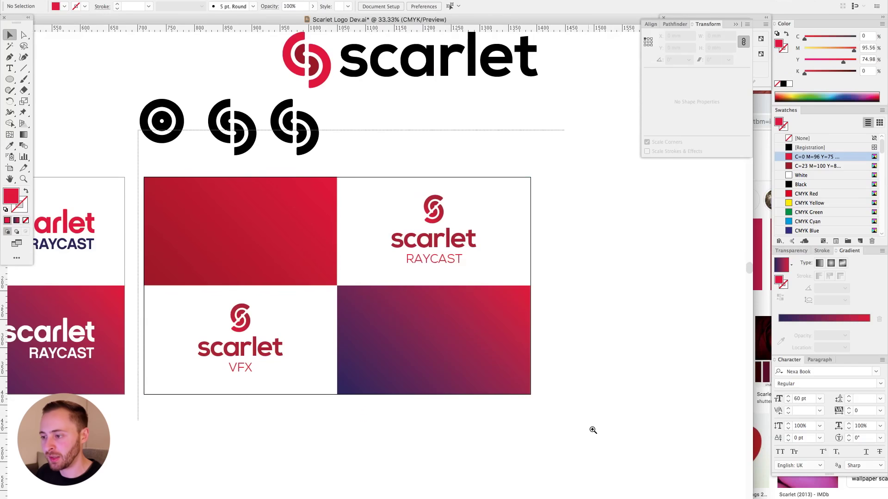
# Fill the RAYCAST text with the orange swatch C=0 M=50 Y=100.
pyautogui.scroll(3, 499, 402)
pyautogui.moveTo(499, 402); pyautogui.dragTo(547, 393)
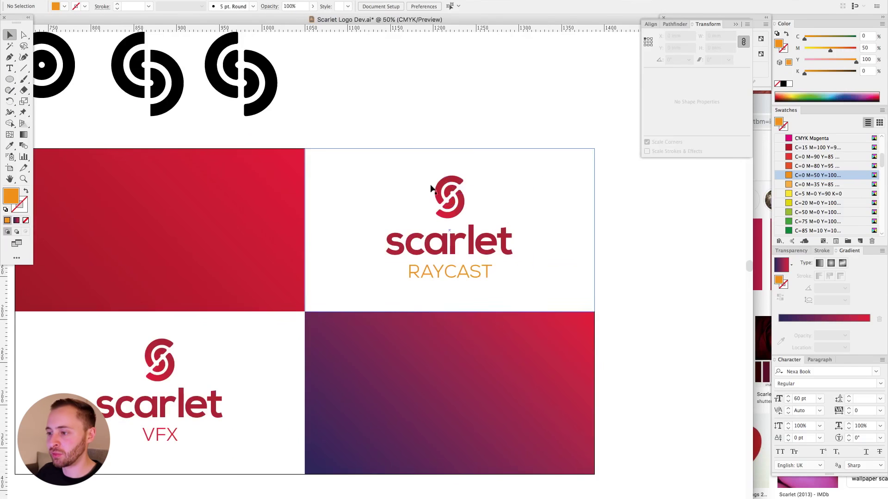
# Examine the stacked logos with the orange RAYCAST text against the first artboard's logo variations.
pyautogui.hscroll(-15, 480, 115)
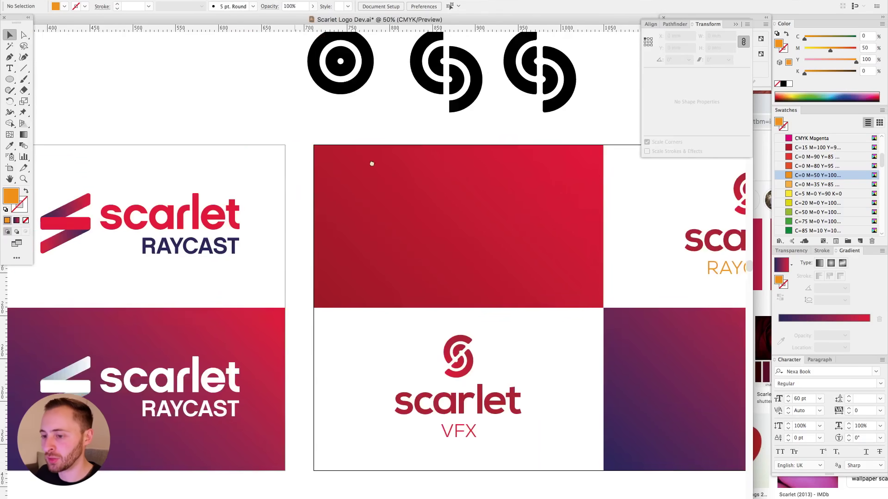
pyautogui.scroll(-2, 343, 159)
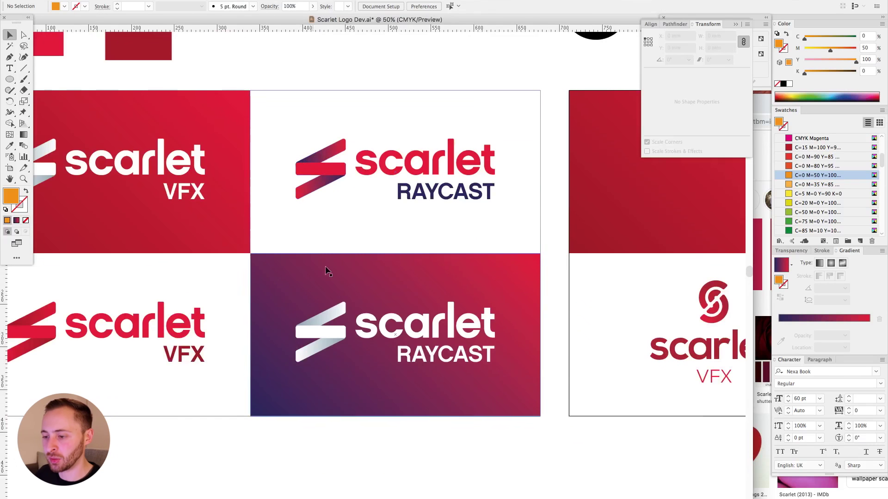
pyautogui.hscroll(12, 274, 324)
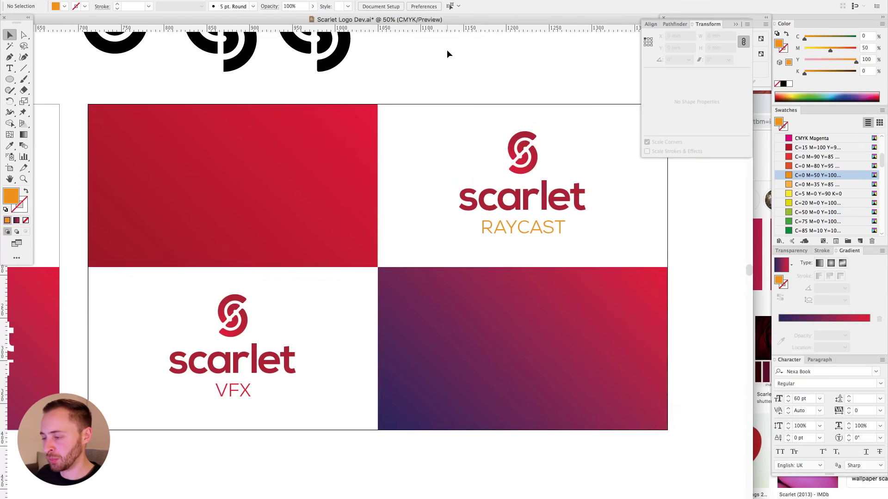
pyautogui.press('a')
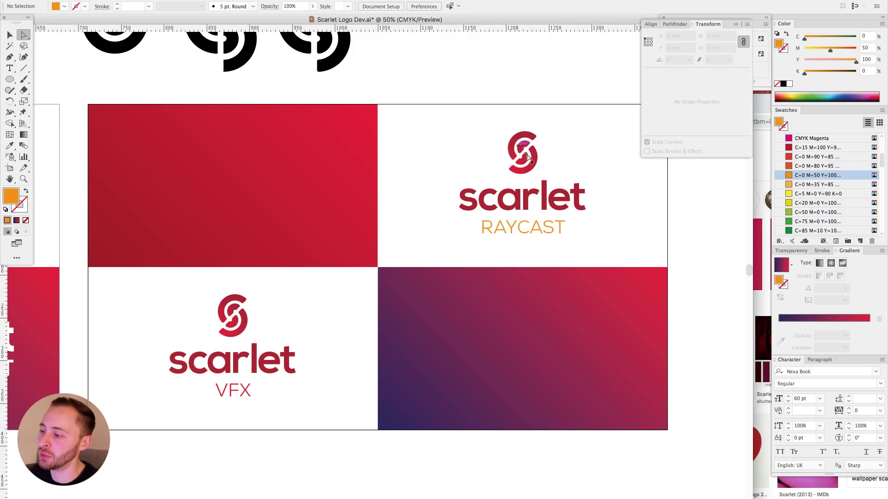
pyautogui.moveTo(266, 84); pyautogui.dragTo(696, 403)
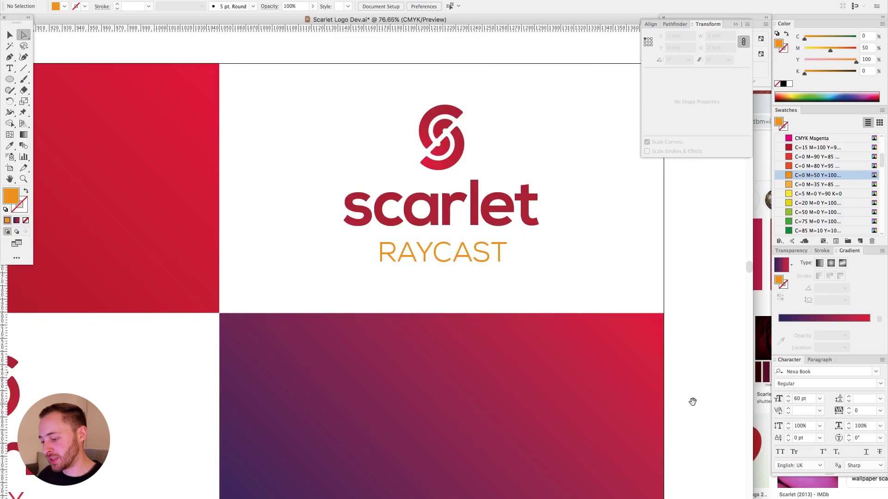
pyautogui.press('super+minus')
pyautogui.press('super+minus')
pyautogui.moveTo(480, 202); pyautogui.dragTo(521, 165)
pyautogui.press('v')
pyautogui.moveTo(679, 230); pyautogui.dragTo(721, 214)
pyautogui.click(517, 218)
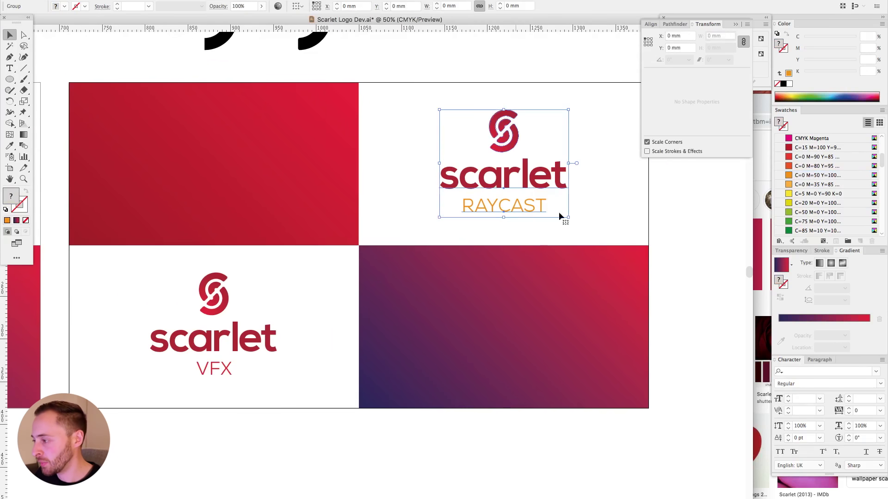
pyautogui.click(651, 229)
# Compare the orange swatches C=0 M=80 Y=95 and C=0 M=50 Y=100 on the RAYCAST text, ending on the latter.
pyautogui.press('a')
pyautogui.moveTo(382, 127); pyautogui.dragTo(580, 292)
pyautogui.click(425, 318)
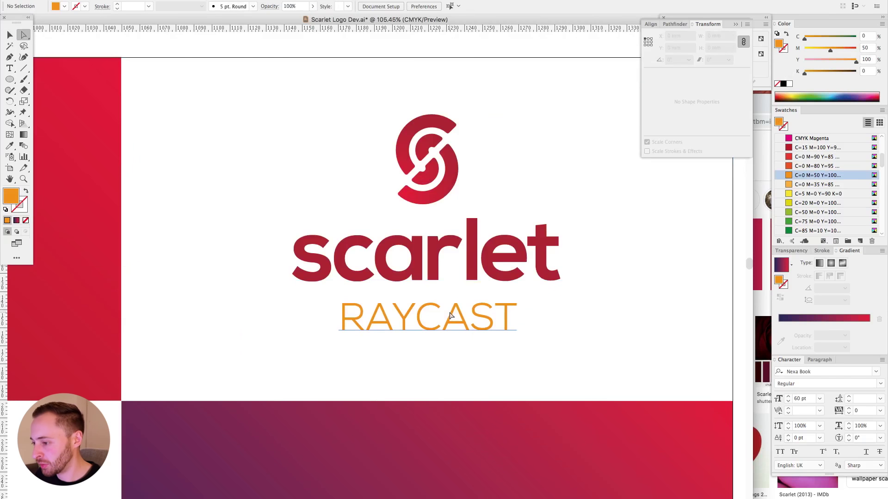
pyautogui.click(799, 167)
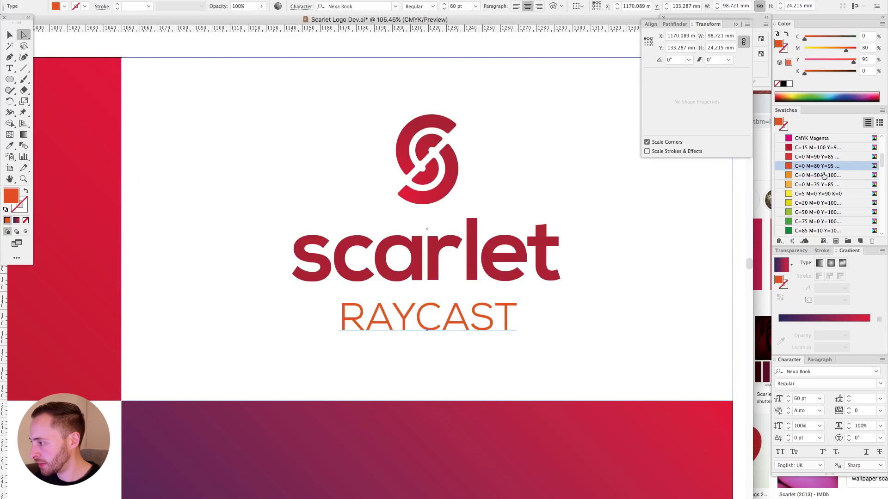
pyautogui.click(814, 175)
pyautogui.click(814, 167)
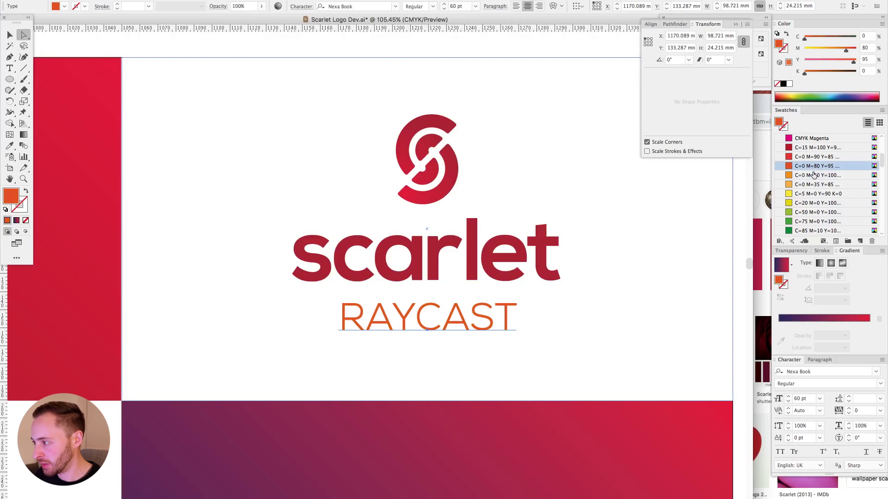
pyautogui.click(814, 175)
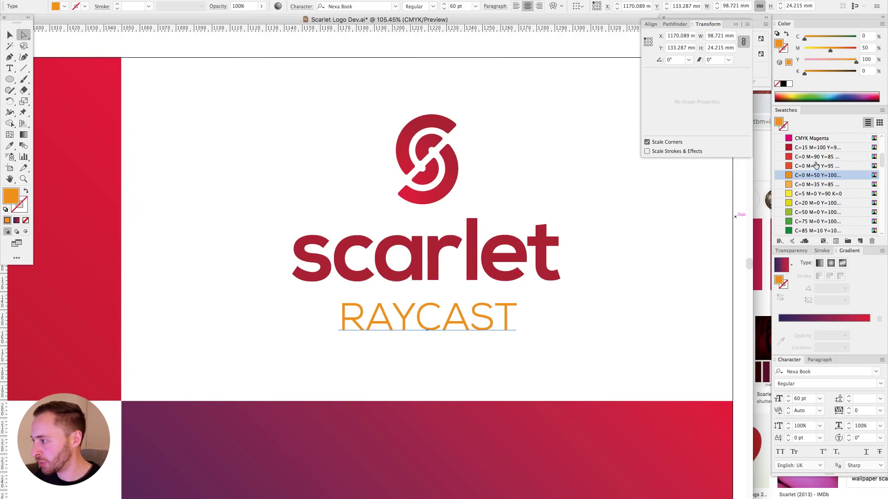
pyautogui.click(815, 166)
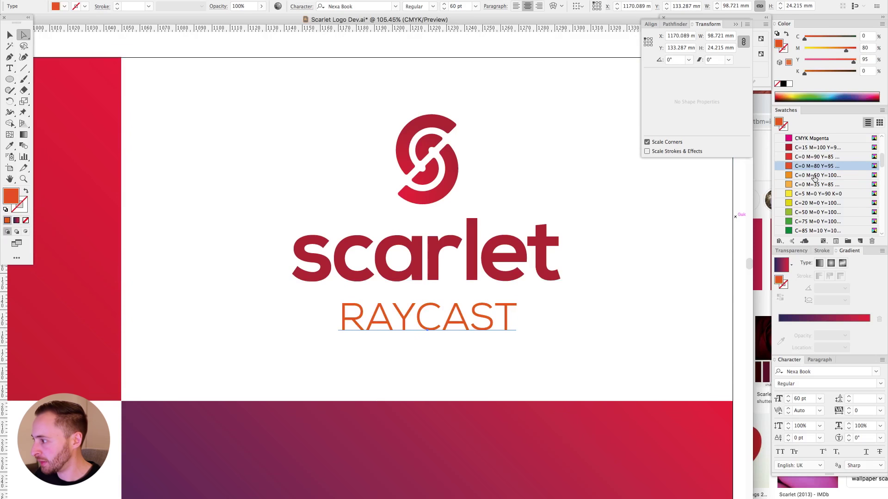
pyautogui.click(815, 176)
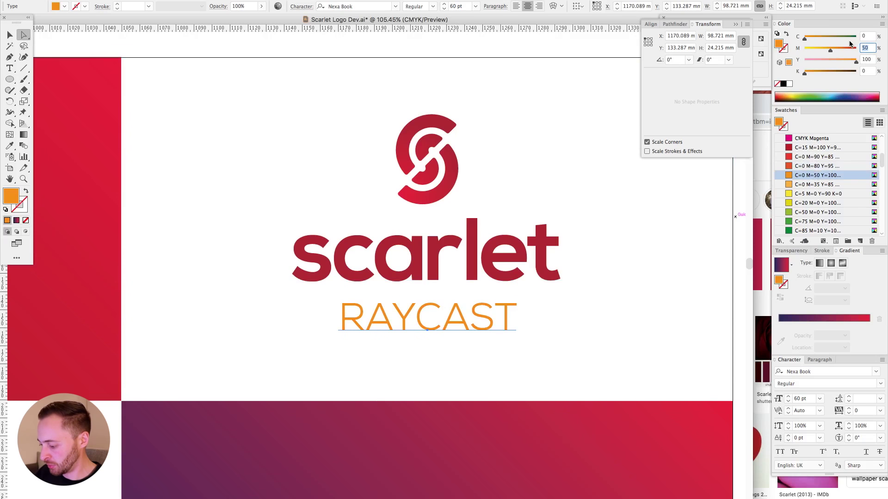
# Set the RAYCAST text fill's magenta value to 72% and deselect the text.
pyautogui.write('72')
pyautogui.press('Return')
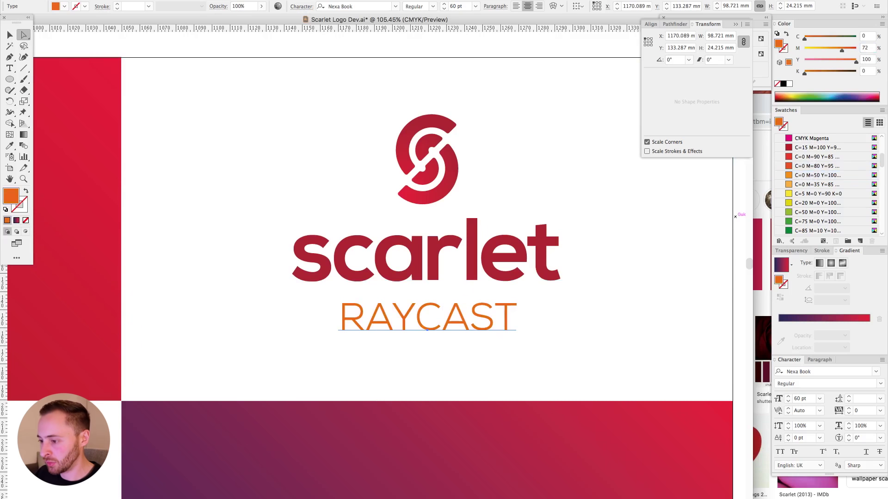
pyautogui.click(496, 50)
pyautogui.press('super+minus')
pyautogui.press('super+minus')
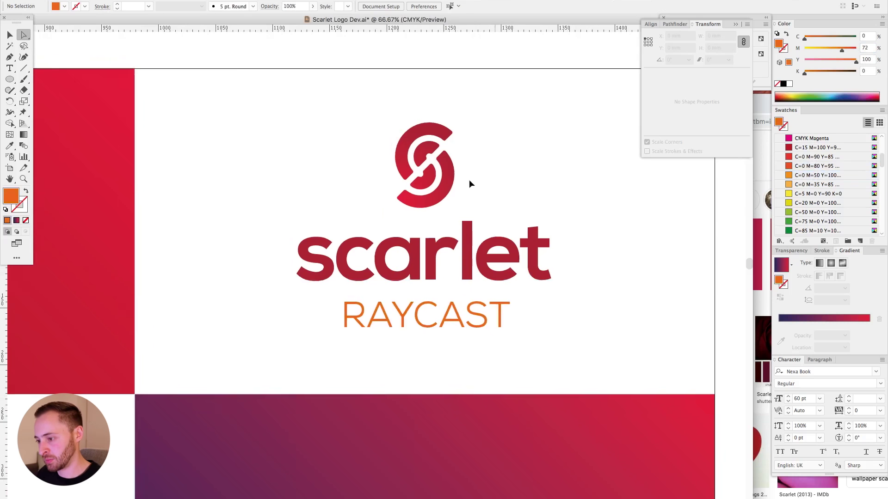
# Fill the purple gradient quarter below the RAYCAST logo with the RAYCAST text's orange using the Eyedropper.
pyautogui.click(413, 297)
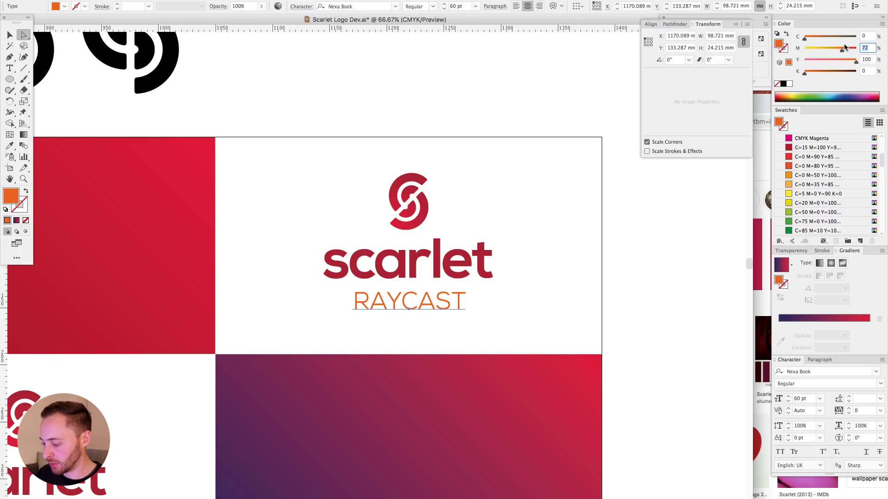
pyautogui.press('v')
pyautogui.click(601, 100)
pyautogui.moveTo(242, 128); pyautogui.dragTo(535, 429)
pyautogui.press('super+minus')
pyautogui.press('super+minus')
pyautogui.press('super+minus')
pyautogui.moveTo(539, 297); pyautogui.dragTo(659, 236)
pyautogui.click(532, 296)
pyautogui.press('i')
pyautogui.click(518, 230)
# Copy the RAYCAST logo down onto the orange quarter and centre it vertically within that rectangle.
pyautogui.press('v')
pyautogui.moveTo(559, 187); pyautogui.dragTo(559, 371)
pyautogui.keyDown('shift'); pyautogui.click(601, 324); pyautogui.keyUp('shift')
pyautogui.keyDown('shift'); pyautogui.click(568, 316); pyautogui.keyUp('shift')
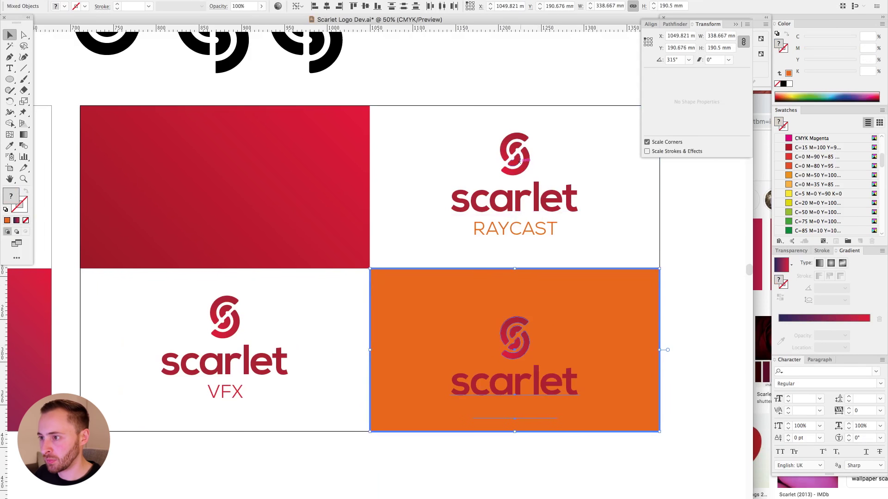
pyautogui.click(377, 6)
pyautogui.click(671, 407)
# Fill the RAYCAST logo copy on the orange quarter with the White swatch.
pyautogui.click(530, 356)
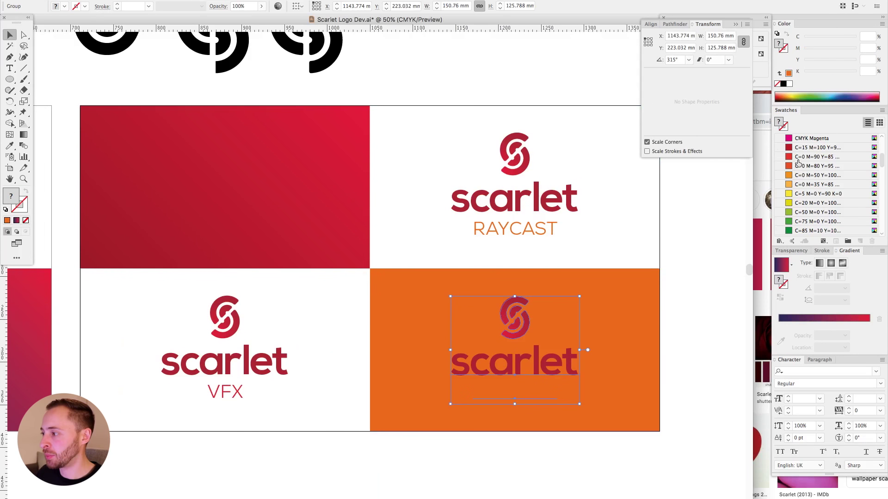
pyautogui.scroll(5, 819, 179)
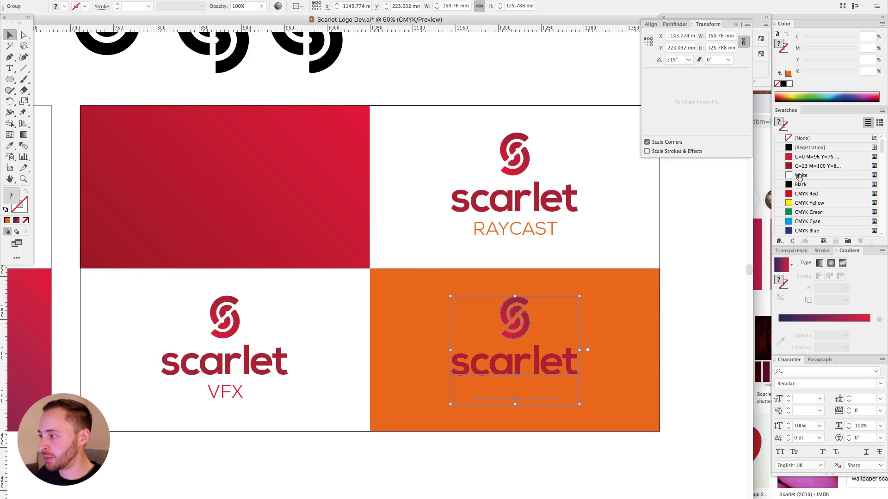
pyautogui.click(800, 176)
pyautogui.click(685, 240)
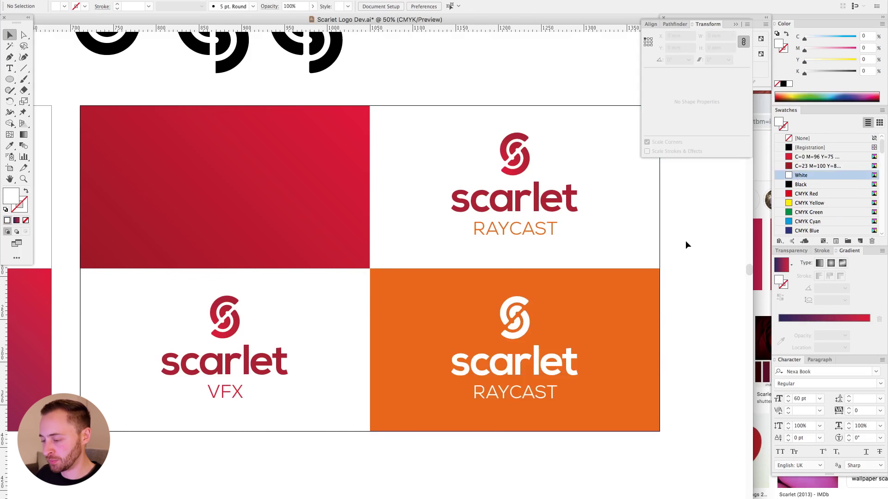
# Place a white copy of the stacked VFX logo on the red gradient quarter, centred vertically.
pyautogui.moveTo(241, 316); pyautogui.dragTo(241, 174)
pyautogui.keyDown('shift'); pyautogui.click(306, 154); pyautogui.keyUp('shift')
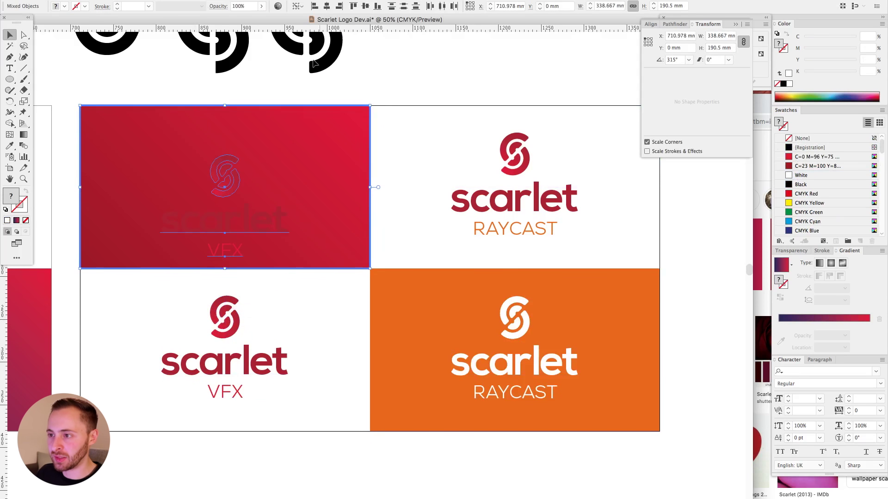
pyautogui.click(366, 7)
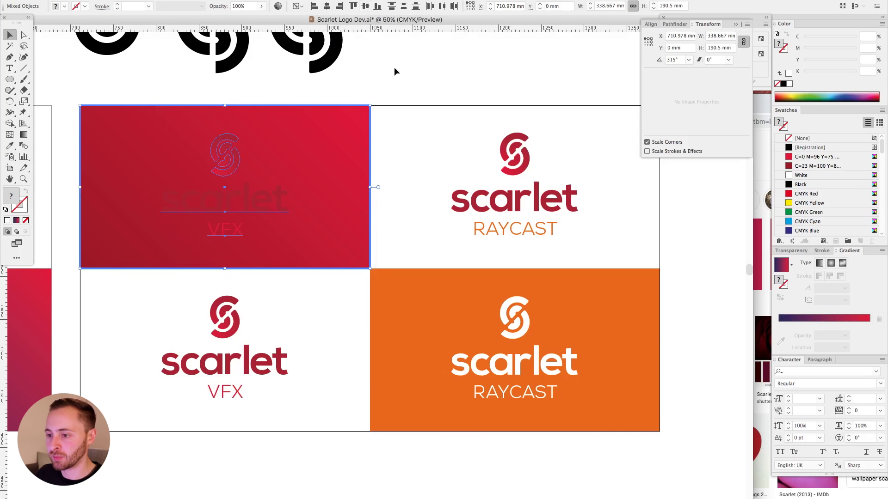
pyautogui.click(794, 174)
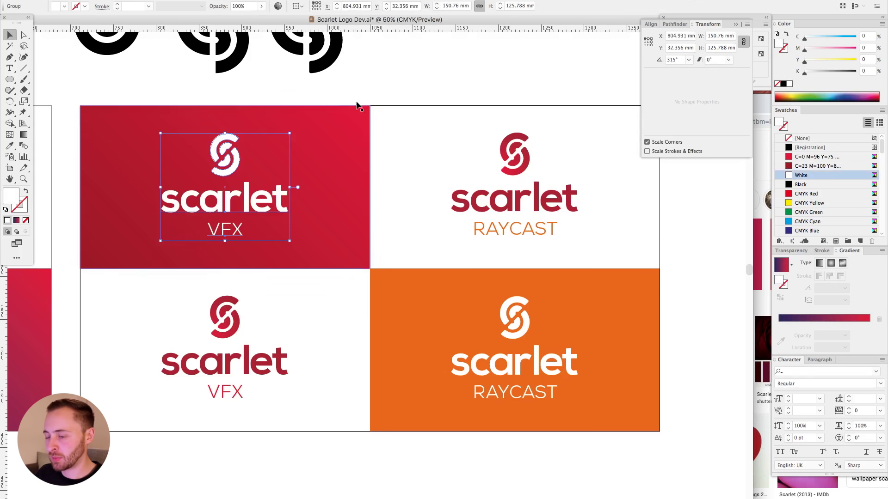
pyautogui.click(359, 103)
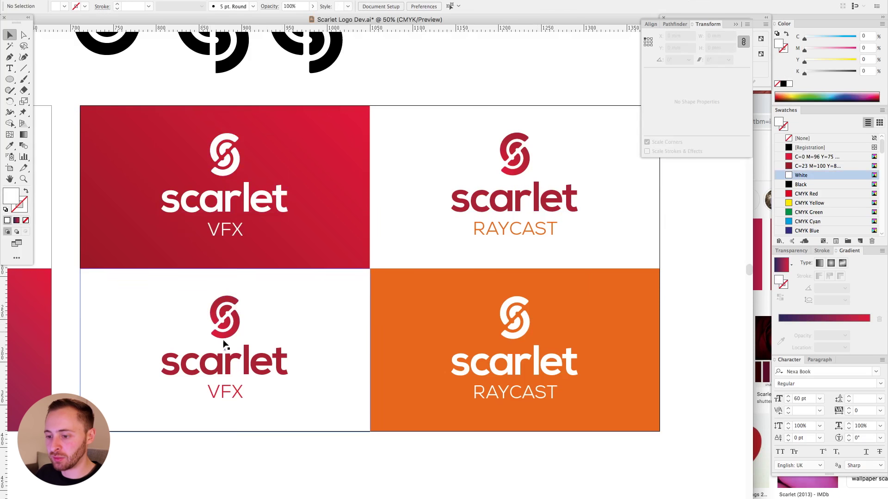
# Change the red VFX quarter's fill to a radial gradient and reverse it so the brighter red lies in the centre.
pyautogui.click(317, 229)
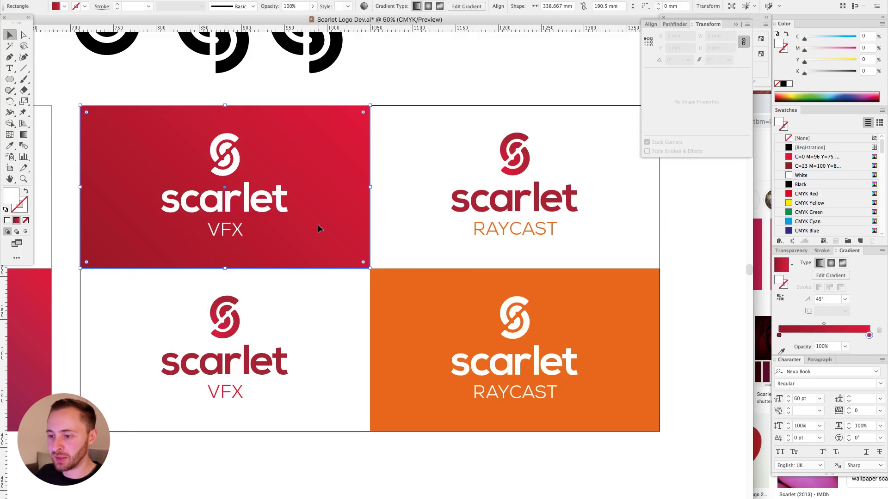
pyautogui.click(830, 264)
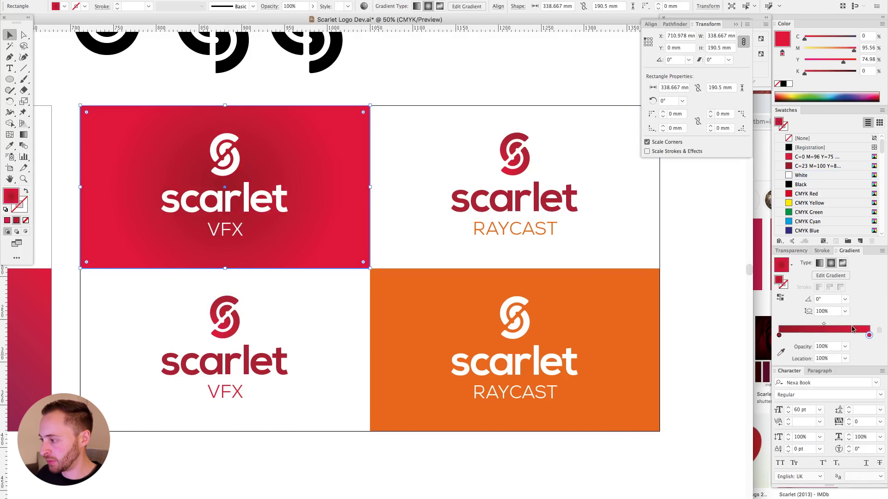
pyautogui.click(784, 299)
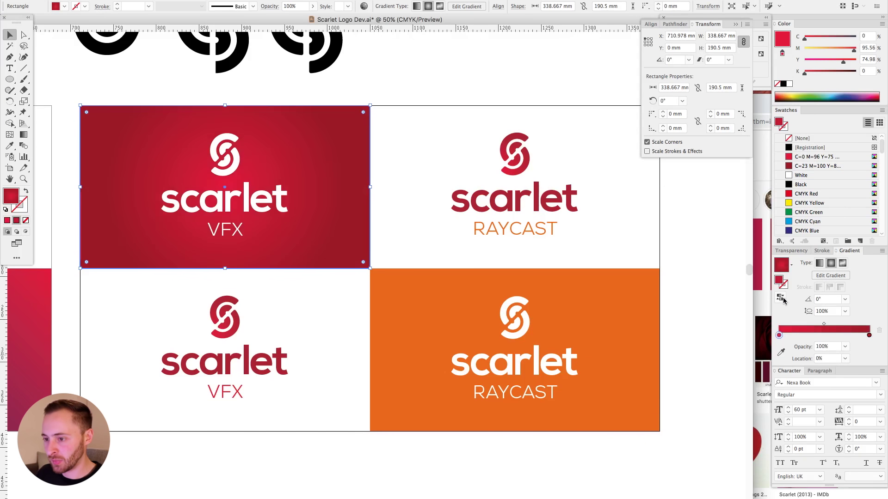
pyautogui.click(423, 54)
# Add a third artboard to the right of the two logo presentation artboards.
pyautogui.press('super+minus')
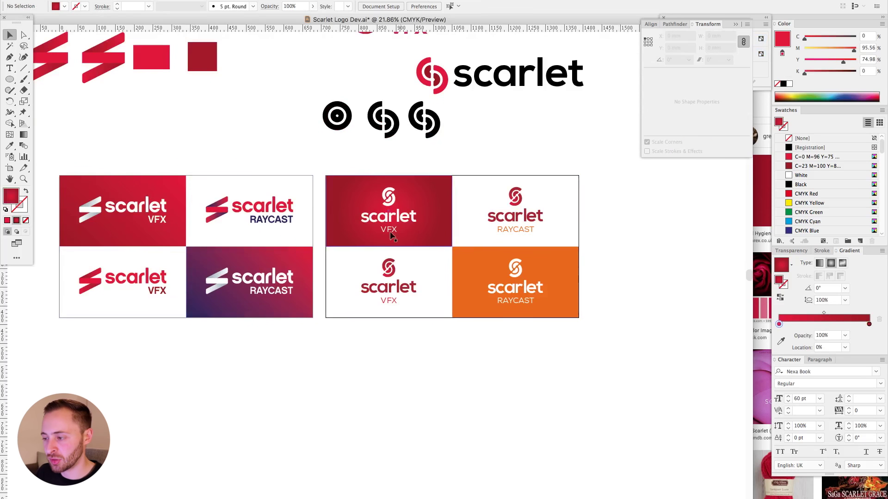
pyautogui.moveTo(684, 264); pyautogui.dragTo(328, 265)
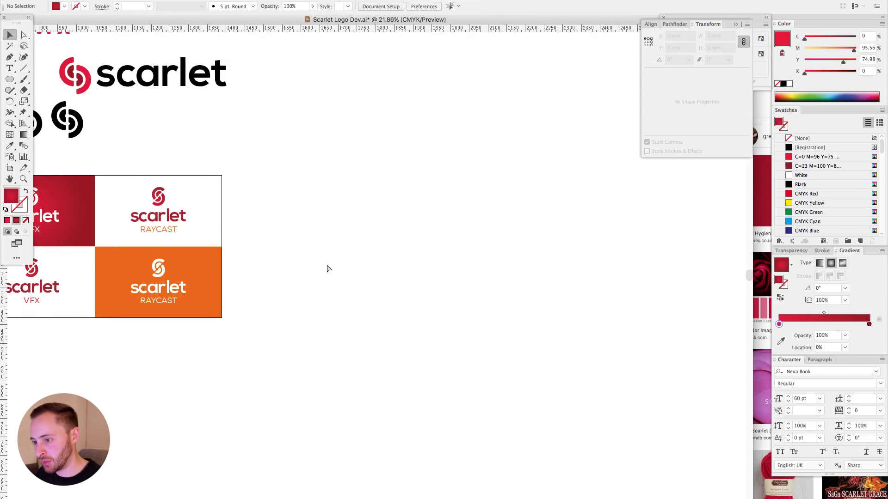
pyautogui.click(381, 6)
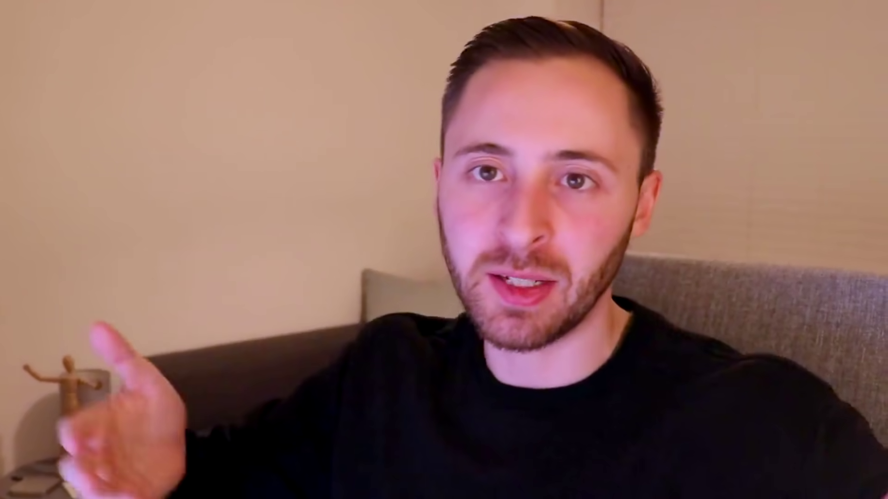
# Draw a pointy-topped hexagon about 56 mm wide and 65 mm high on the third artboard, with no fill and a 20 pt black stroke.
pyautogui.moveTo(347, 215)
pyautogui.mouseDown()
pyautogui.moveTo(383, 270)
pyautogui.moveTo(394, 269)
pyautogui.mouseUp()
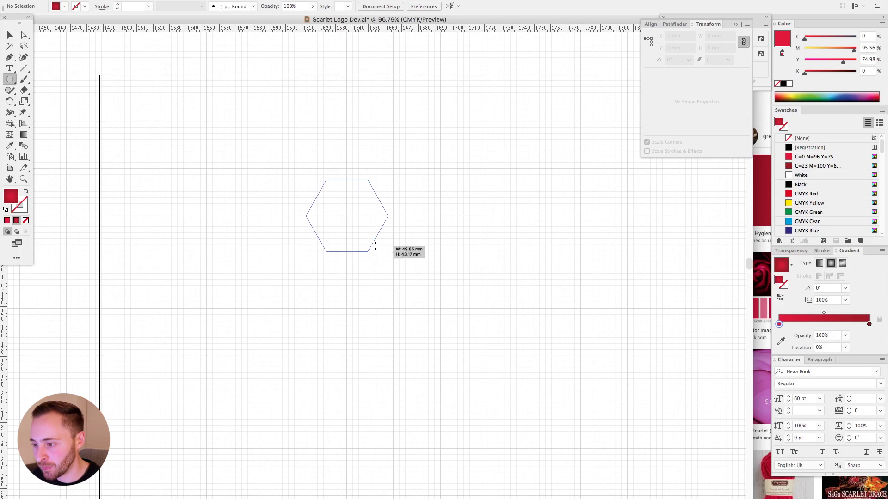
pyautogui.hotkey('shift', 'x')
pyautogui.click(809, 185)
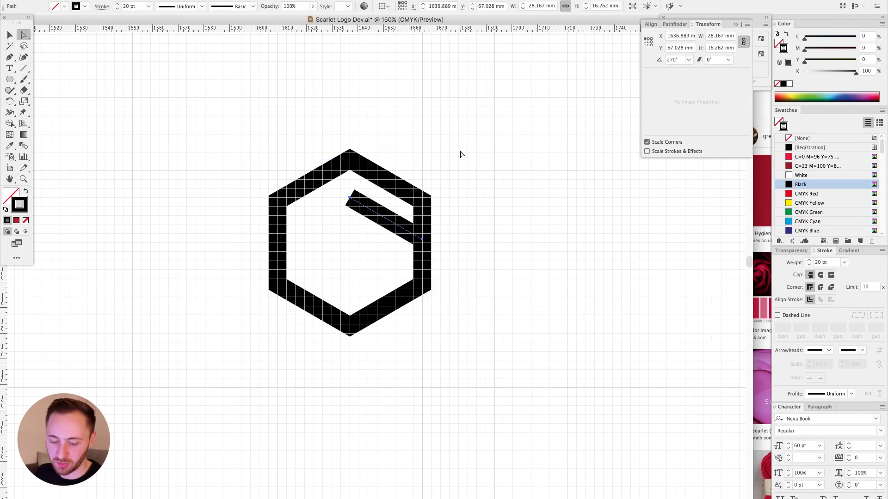
# Position the copied diagonal edge as a bar inside the hexagon, meeting its right side slightly below the middle.
pyautogui.hotkey('shift', 'Down')
pyautogui.hotkey('shift', 'Down')
pyautogui.hotkey('shift', 'Down')
pyautogui.hotkey('shift', 'Down')
pyautogui.hotkey('shift', 'Down')
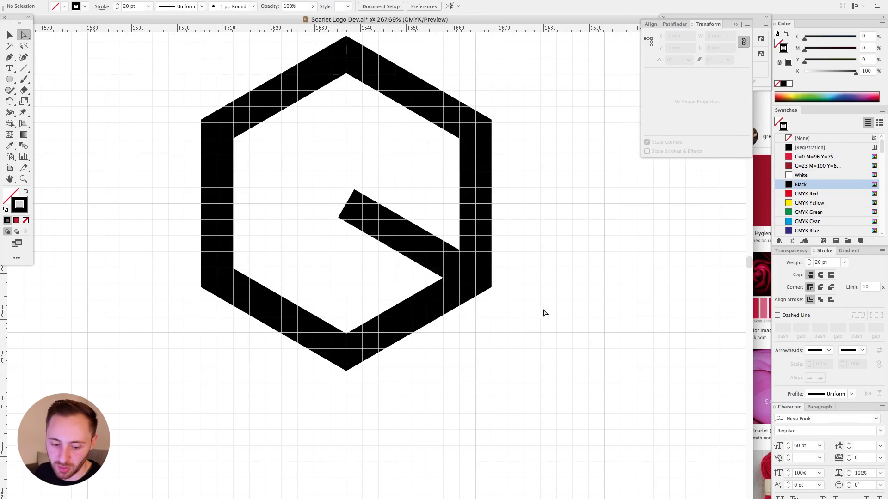
pyautogui.press('v')
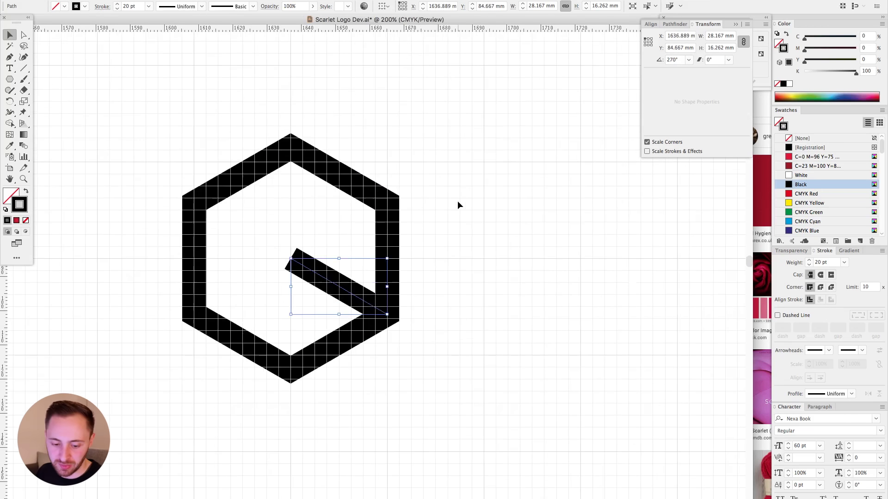
pyautogui.moveTo(333, 282); pyautogui.dragTo(333, 227)
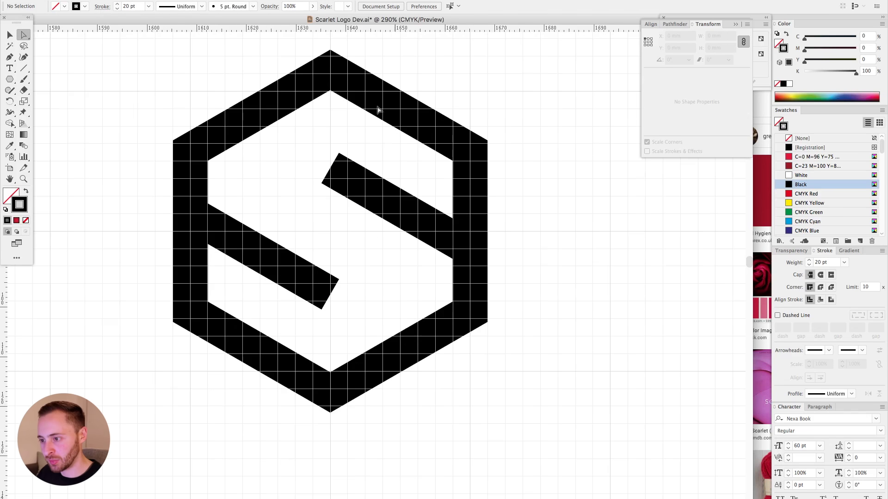
# Extend the upper diagonal bar's inner end along its own line, about 6.9 mm left and 4 mm up.
pyautogui.moveTo(329, 171); pyautogui.dragTo(292, 148)
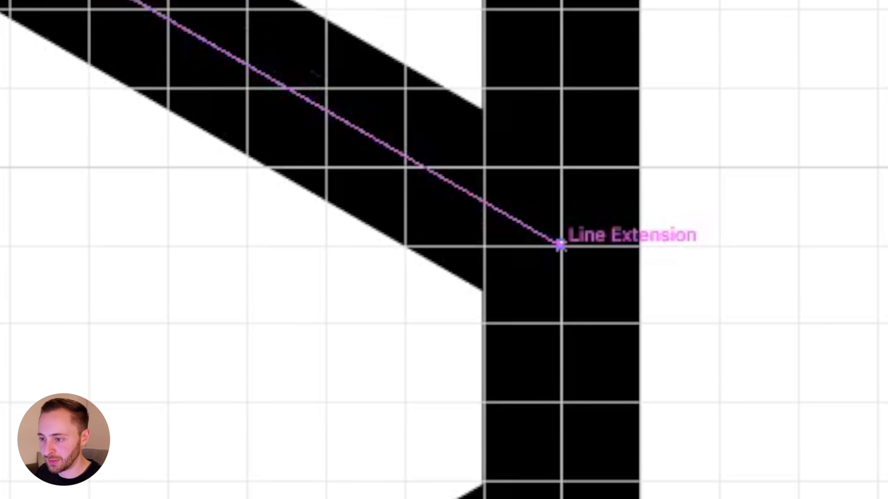
pyautogui.moveTo(143, 47); pyautogui.dragTo(144, 47)
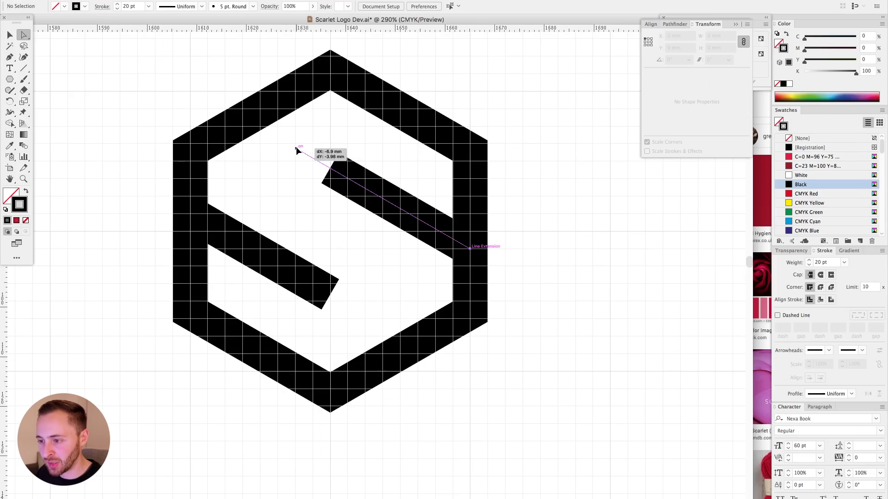
pyautogui.moveTo(296, 149); pyautogui.dragTo(295, 149)
# Extend the lower diagonal bar's inner end along its own line, slightly past the hexagon's vertical centre line.
pyautogui.moveTo(329, 294); pyautogui.dragTo(409, 342)
pyautogui.press('v')
pyautogui.click(537, 285)
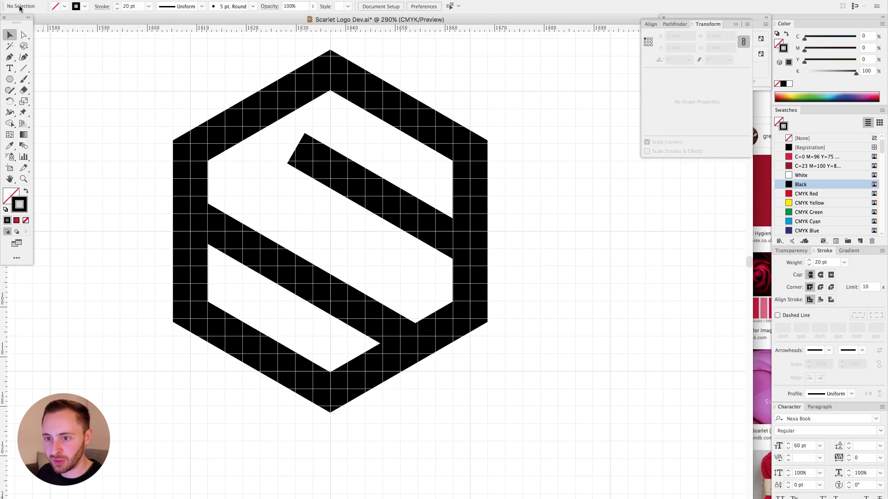
pyautogui.press('super+z')
pyautogui.press('a')
pyautogui.moveTo(329, 294); pyautogui.dragTo(360, 311)
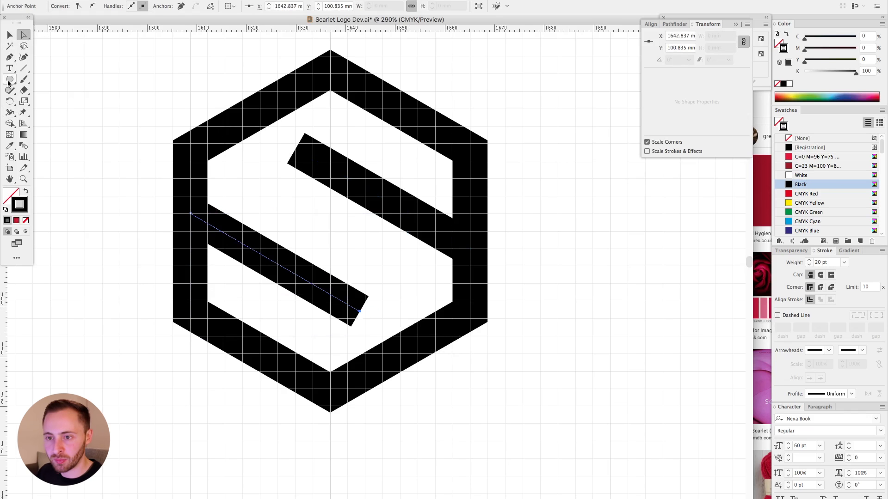
# Cover the lower bar's overhang past the hexagon's centre line with a white rectangle and copy it over the upper bar's overhang.
pyautogui.moveTo(10, 80); pyautogui.dragTo(42, 81)
pyautogui.moveTo(330, 259); pyautogui.dragTo(374, 344)
pyautogui.click(26, 190)
pyautogui.click(801, 176)
pyautogui.press('v')
pyautogui.moveTo(346, 312); pyautogui.dragTo(302, 181)
pyautogui.click(549, 245)
pyautogui.press('a')
pyautogui.moveTo(357, 286); pyautogui.dragTo(395, 247)
pyautogui.moveTo(354, 342); pyautogui.dragTo(388, 315)
pyautogui.click(557, 314)
pyautogui.scroll(-5, 231, 196)
pyautogui.moveTo(262, 221); pyautogui.dragTo(281, 209)
pyautogui.moveTo(259, 245); pyautogui.dragTo(283, 232)
pyautogui.moveTo(178, 143); pyautogui.dragTo(370, 301)
pyautogui.press('super+apostrophe')
pyautogui.press('Down')
pyautogui.press('Down')
pyautogui.press('Down')
pyautogui.press('Down')
pyautogui.click(503, 270)
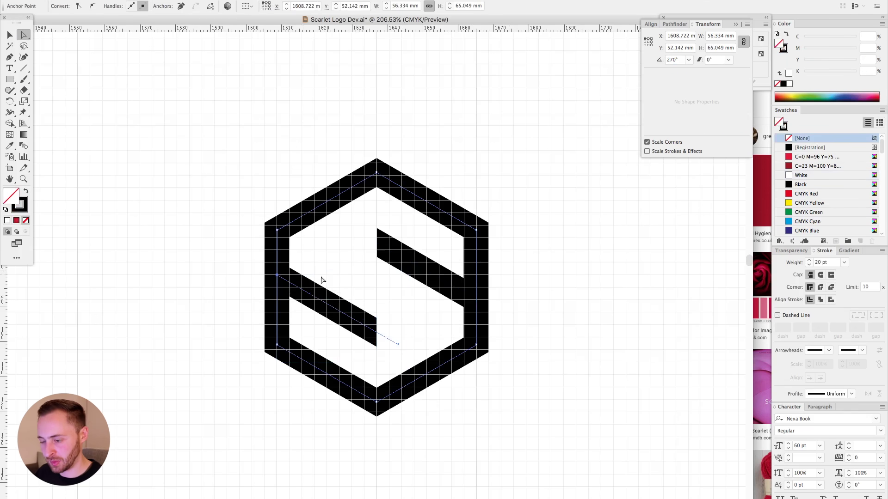
# Hide the grid and duplicate the complete hexagonal S mark about 152 mm to the right.
pyautogui.scroll(-3, 222, 238)
pyautogui.press('super+apostrophe')
pyautogui.press('v')
pyautogui.scroll(-3, 405, 189)
pyautogui.moveTo(250, 218); pyautogui.dragTo(407, 328)
pyautogui.moveTo(355, 267); pyautogui.dragTo(484, 267)
pyautogui.click(509, 201)
# Expand the fill and stroke of all parts of the duplicated hexagonal S mark.
pyautogui.moveTo(318, 163); pyautogui.dragTo(557, 351)
pyautogui.moveTo(580, 348); pyautogui.dragTo(492, 324)
pyautogui.moveTo(254, 112); pyautogui.dragTo(504, 349)
pyautogui.click(123, 0)
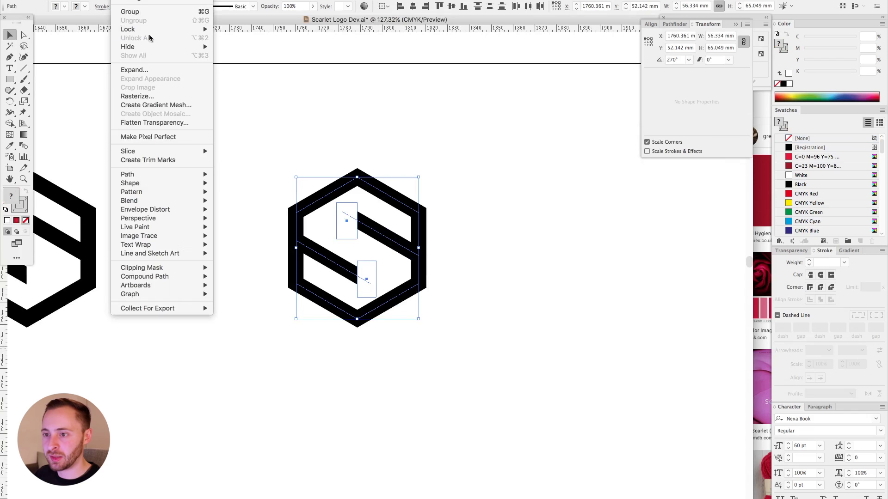
pyautogui.click(134, 70)
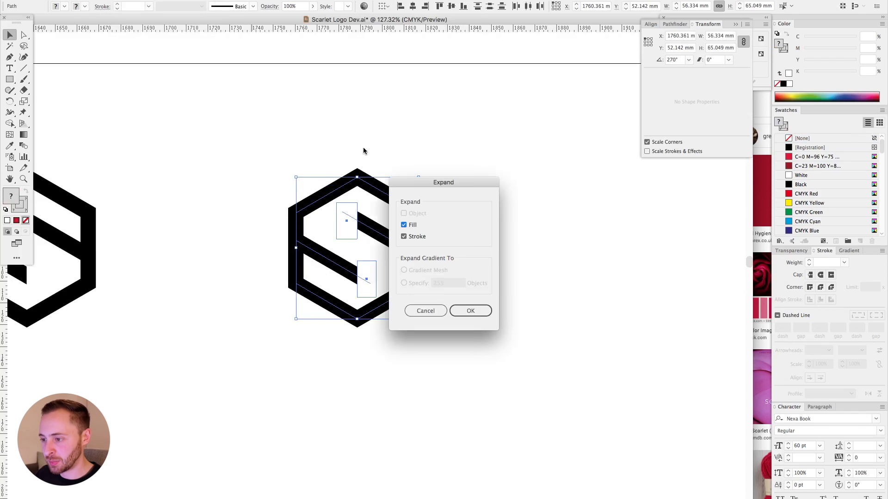
pyautogui.click(470, 311)
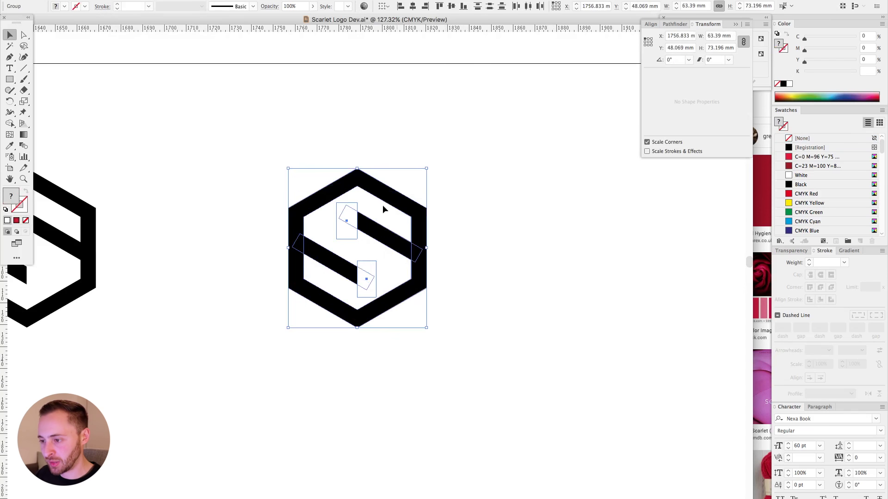
# Remove the white rectangle areas and merge the hexagon and both bars into one S shape with the Shape Builder.
pyautogui.hotkey('shift', 'm')
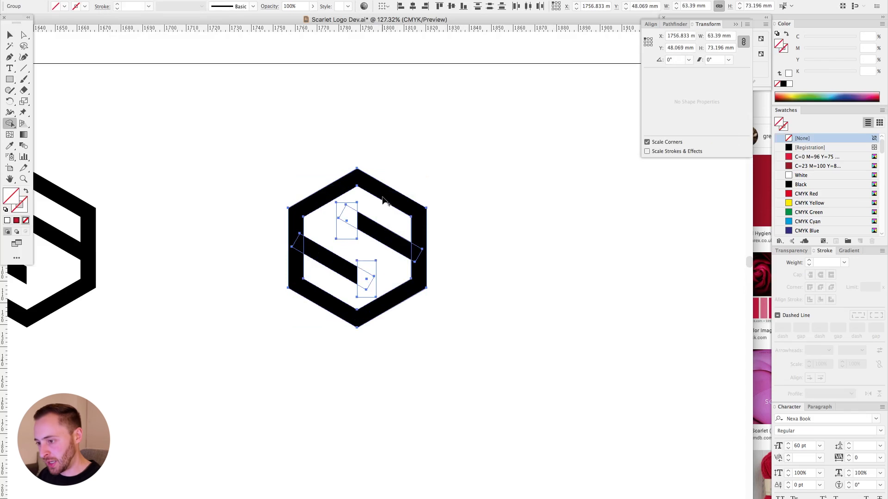
pyautogui.moveTo(351, 201); pyautogui.dragTo(369, 290)
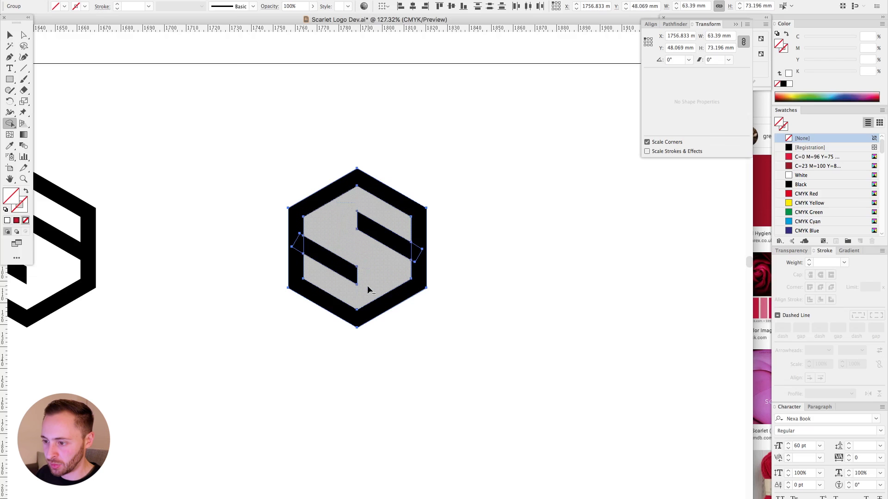
pyautogui.moveTo(297, 224); pyautogui.dragTo(299, 245)
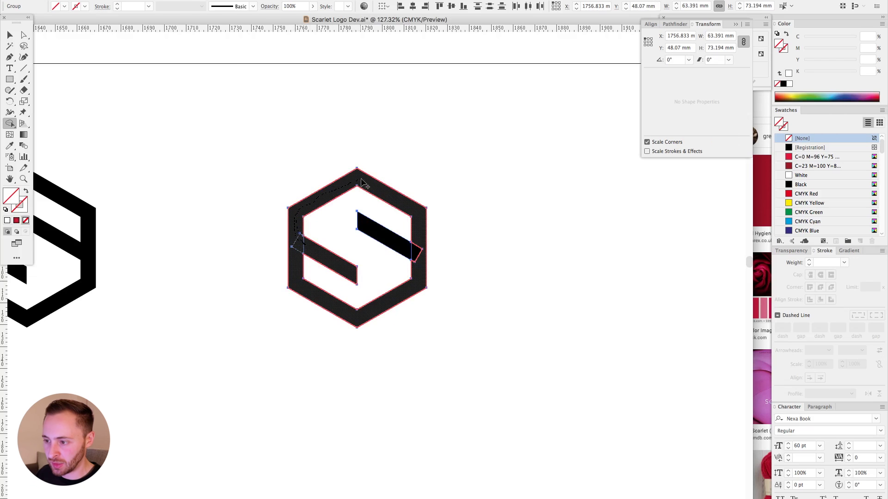
pyautogui.moveTo(419, 252); pyautogui.dragTo(420, 254)
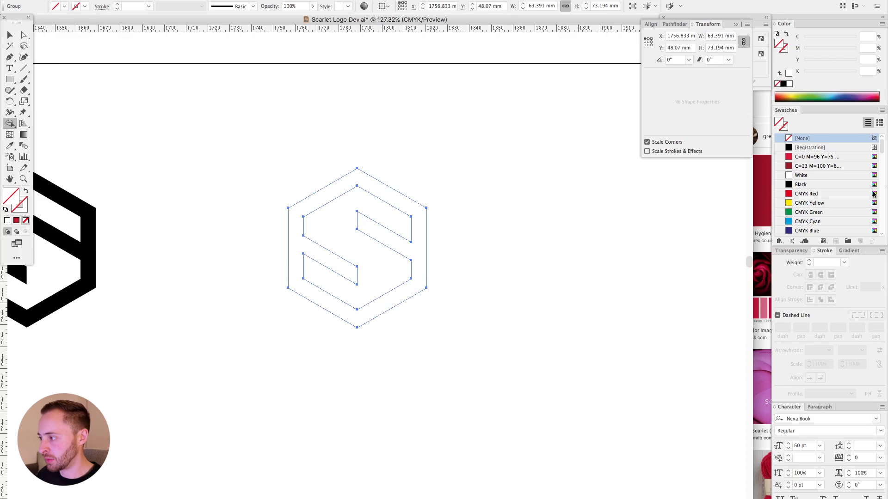
# Fill the merged hexagonal S mark with the Black swatch and deselect it.
pyautogui.click(809, 187)
pyautogui.press('v')
pyautogui.click(825, 186)
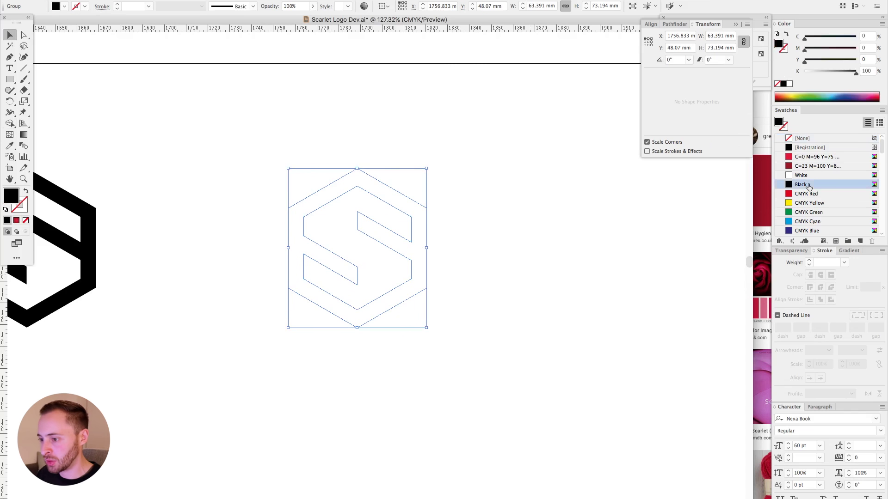
pyautogui.click(446, 144)
# Add a SCARLET wordmark beside the hexagonal S mark on the artboard and set it in Acumin Pro Wide Ultra Black.
pyautogui.press('super+minus')
pyautogui.press('super+minus')
pyautogui.press('super+minus')
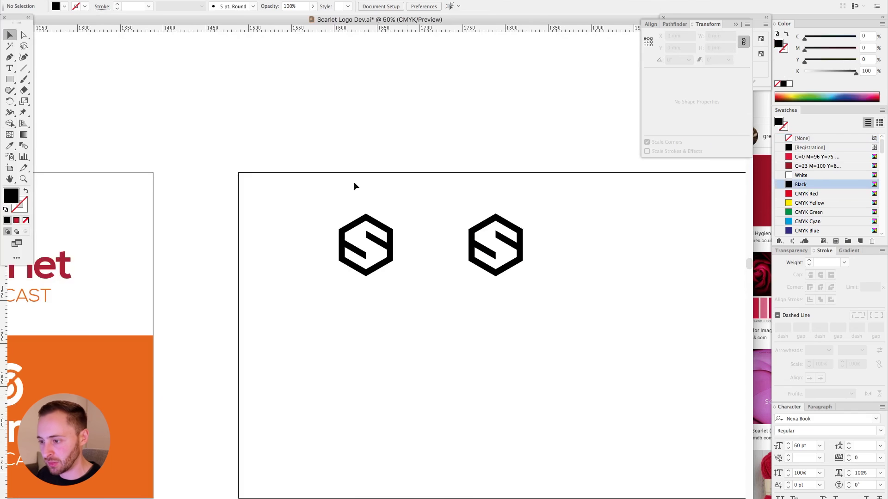
pyautogui.click(391, 256)
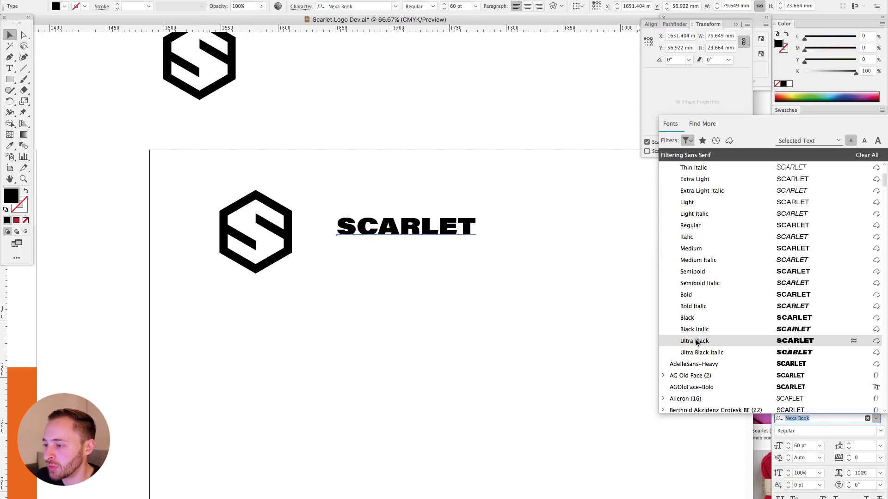
pyautogui.click(697, 342)
pyautogui.click(450, 273)
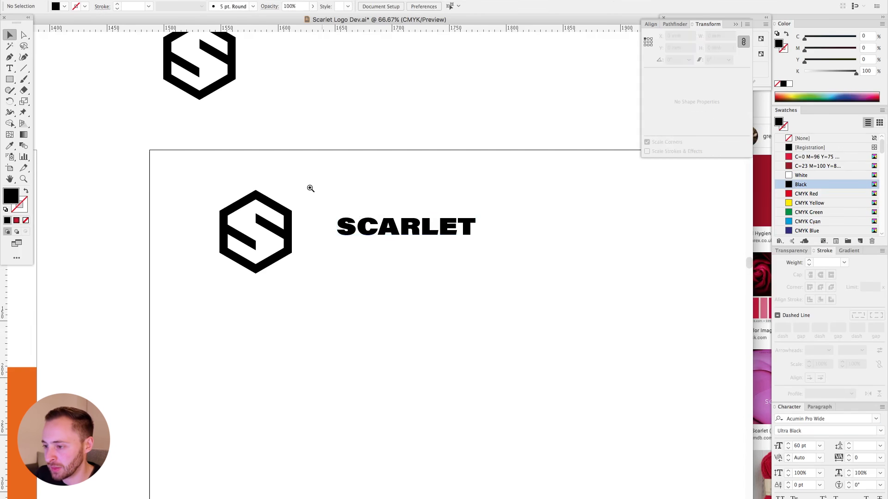
pyautogui.scroll(5, 427, 222)
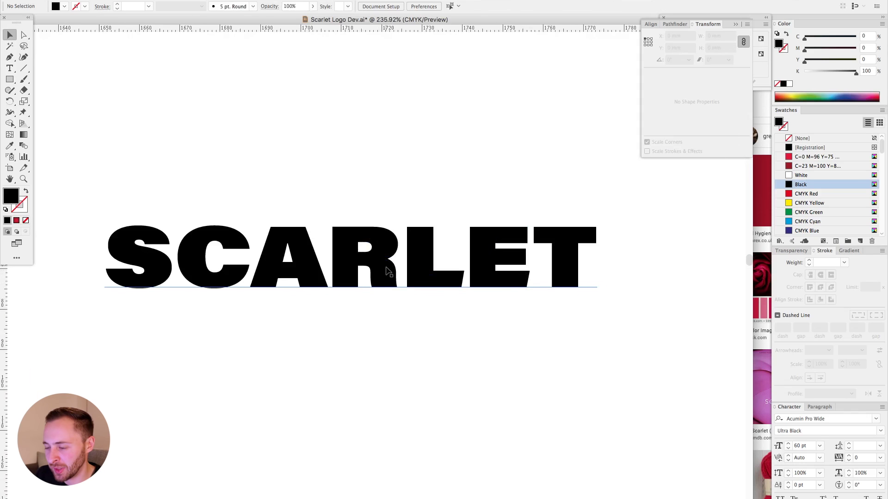
pyautogui.hscroll(-10, 515, 371)
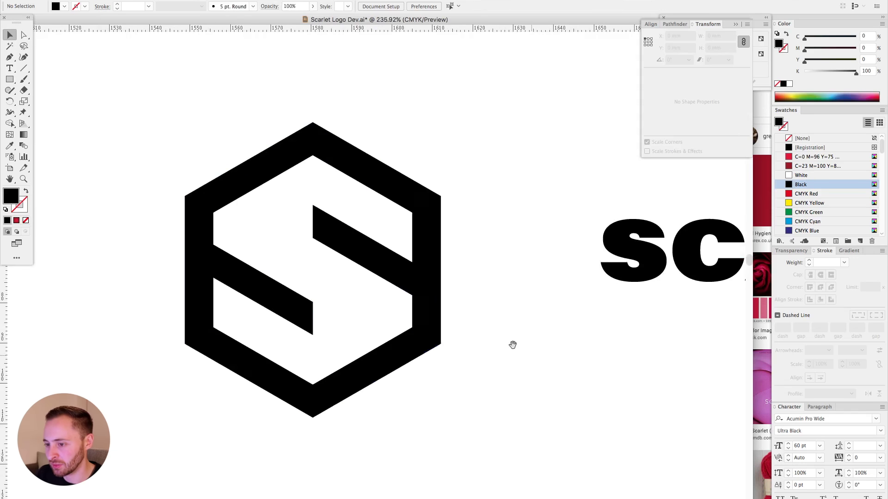
pyautogui.press('super+minus')
pyautogui.press('super+minus')
pyautogui.press('super+minus')
pyautogui.moveTo(544, 296); pyautogui.dragTo(429, 281)
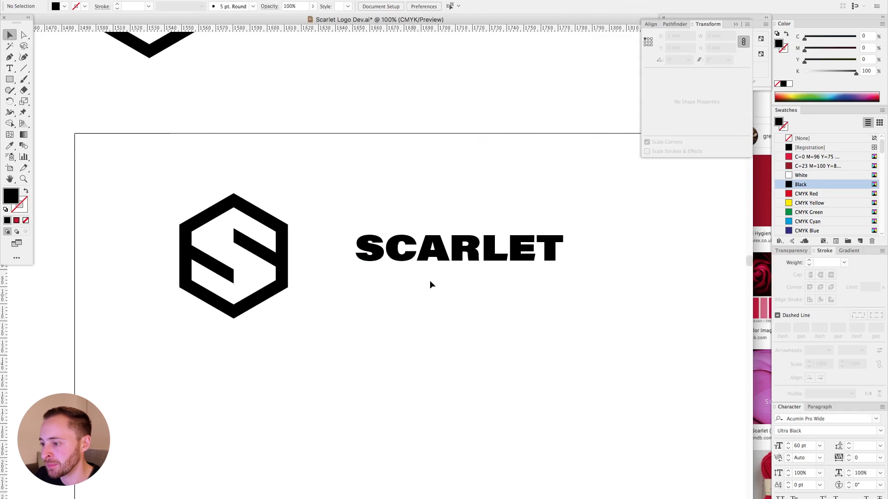
# Change the SCARLET wordmark to Futura Light and enlarge it to about 134.81 pt.
pyautogui.click(430, 255)
pyautogui.click(876, 419)
pyautogui.write('futura')
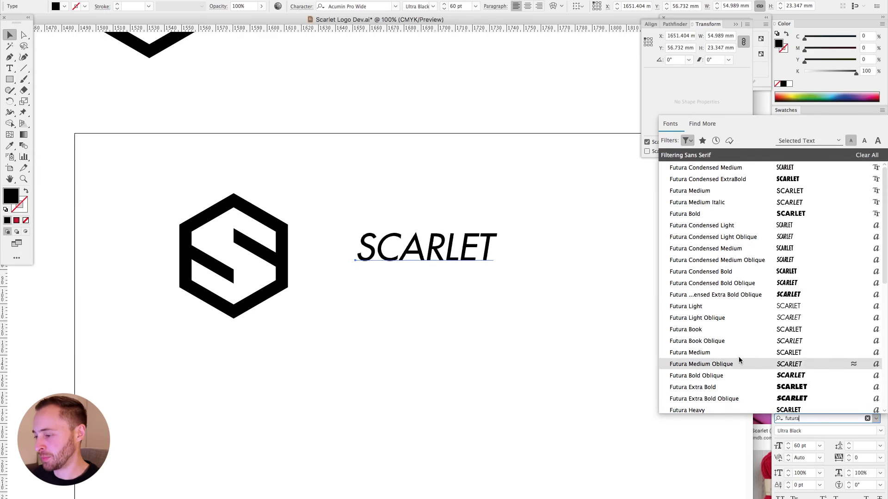
pyautogui.scroll(-5, 729, 319)
pyautogui.scroll(-5, 693, 278)
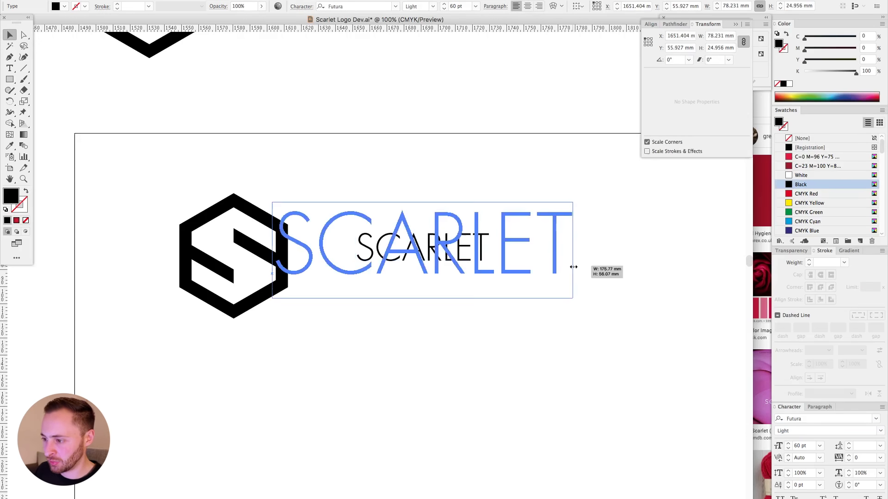
pyautogui.scroll(-5, 802, 311)
# Change the SCARLET wordmark's font to Effra Heavy and deselect it.
pyautogui.click(663, 306)
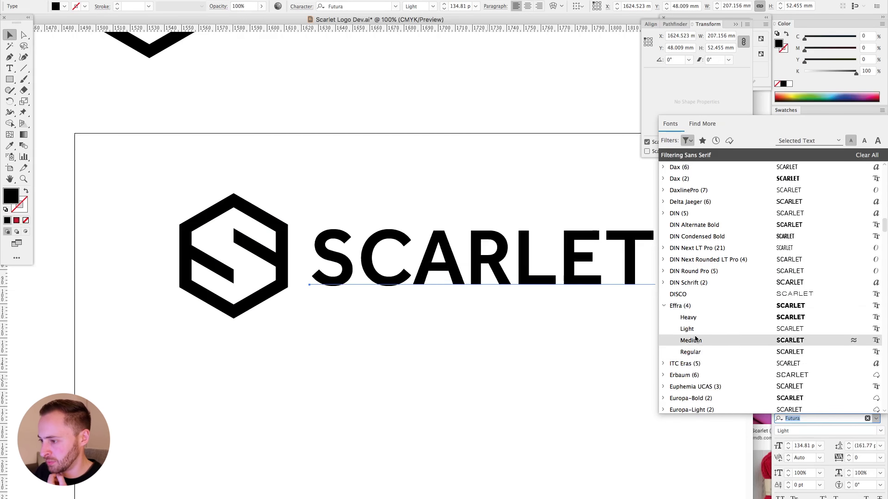
pyautogui.click(668, 317)
pyautogui.click(494, 174)
pyautogui.press('super+minus')
pyautogui.press('super+minus')
pyautogui.moveTo(446, 197); pyautogui.dragTo(481, 161)
pyautogui.moveTo(217, 146); pyautogui.dragTo(656, 390)
pyautogui.hscroll(2, 509, 287)
# Enlarge the SCARLET wordmark to about 148.8 pt and centre it vertically just beside the hexagonal mark.
pyautogui.moveTo(376, 198); pyautogui.dragTo(339, 199)
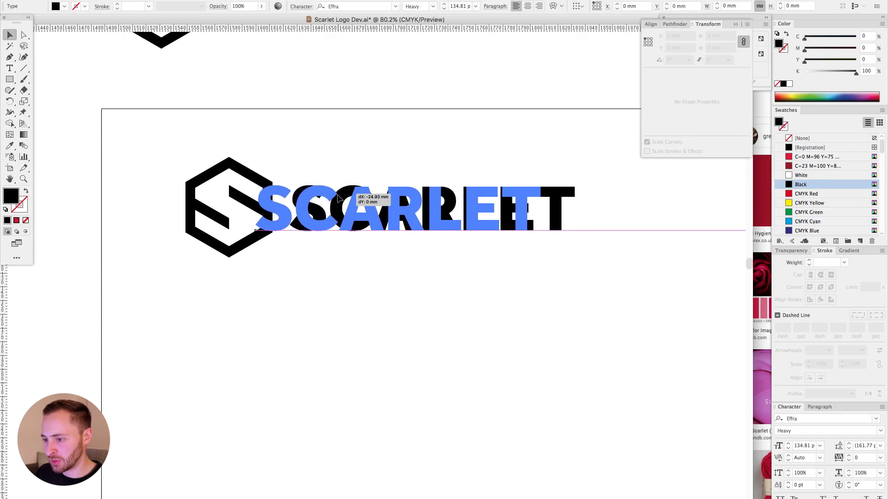
pyautogui.press('Down')
pyautogui.press('Down')
pyautogui.press('Down')
pyautogui.moveTo(400, 179); pyautogui.dragTo(401, 172)
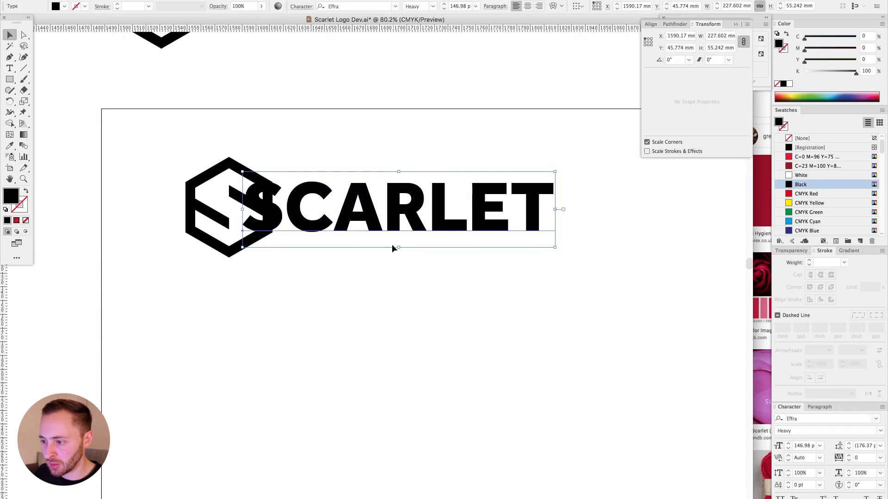
pyautogui.moveTo(398, 247); pyautogui.dragTo(400, 250)
pyautogui.moveTo(347, 214); pyautogui.dragTo(389, 214)
pyautogui.click(390, 105)
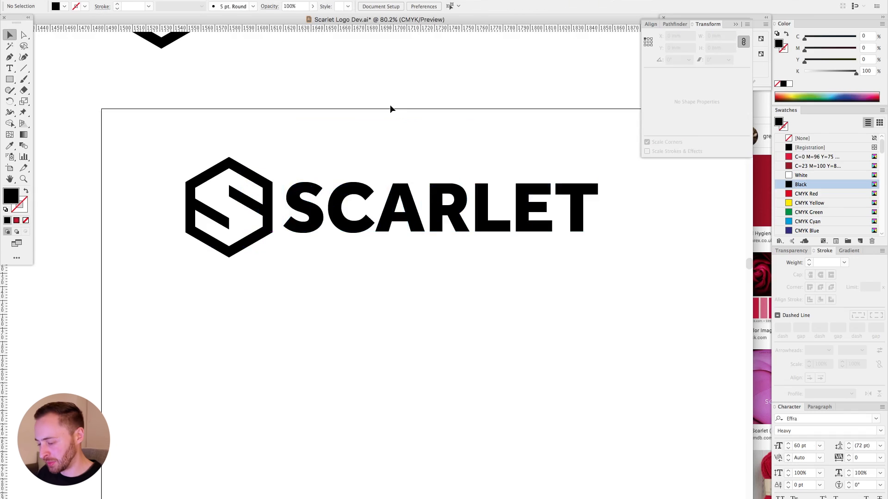
# Nudge the SCARLET wordmark slightly further away from the hexagonal mark.
pyautogui.press('super+minus')
pyautogui.press('super+minus')
pyautogui.moveTo(412, 156); pyautogui.dragTo(406, 133)
pyautogui.moveTo(187, 126); pyautogui.dragTo(519, 289)
pyautogui.moveTo(435, 224); pyautogui.dragTo(467, 147)
pyautogui.click(216, 172)
pyautogui.scroll(3, 395, 217)
pyautogui.click(435, 258)
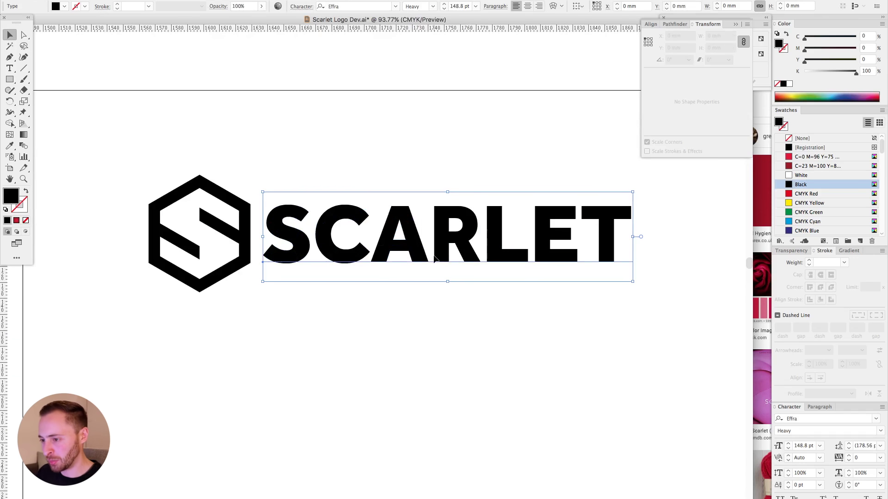
pyautogui.hotkey('shift', 'Right')
pyautogui.hotkey('shift', 'Right')
# Duplicate the SCARLET wordmark directly below itself and replace the copy's text with VFX.
pyautogui.press('super+minus')
pyautogui.press('super+minus')
pyautogui.click(576, 367)
pyautogui.moveTo(583, 367); pyautogui.dragTo(136, 164)
pyautogui.moveTo(422, 224); pyautogui.dragTo(421, 289)
pyautogui.doubleClick(422, 287)
pyautogui.press('super+a')
pyautogui.write('F')
pyautogui.press('BackSpace')
pyautogui.write('VFX')
pyautogui.click(10, 35)
# Halve the VFX text's font size to 74.4 pt.
pyautogui.moveTo(342, 259); pyautogui.dragTo(298, 245)
pyautogui.moveTo(262, 283); pyautogui.dragTo(427, 229)
pyautogui.moveTo(799, 446); pyautogui.dragTo(886, 460)
pyautogui.press('Right')
pyautogui.write('/2')
pyautogui.press('Return')
pyautogui.click(523, 300)
# Rest the VFX text on a horizontal guide at the hexagon's lowest point and delete the surplus guides crossing the logo.
pyautogui.moveTo(429, 245); pyautogui.dragTo(251, 279)
pyautogui.moveTo(251, 279); pyautogui.dragTo(241, 259)
pyautogui.moveTo(254, 56); pyautogui.dragTo(258, 265)
pyautogui.press('super+semicolon')
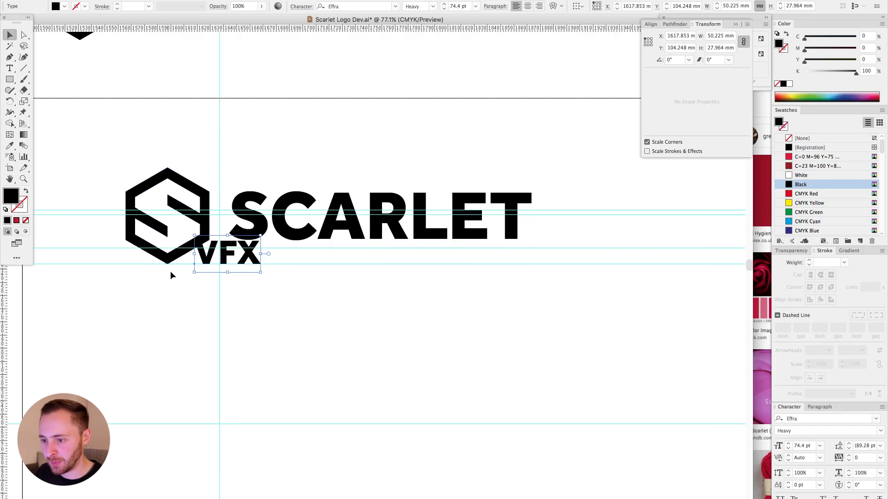
pyautogui.moveTo(86, 194); pyautogui.dragTo(103, 256)
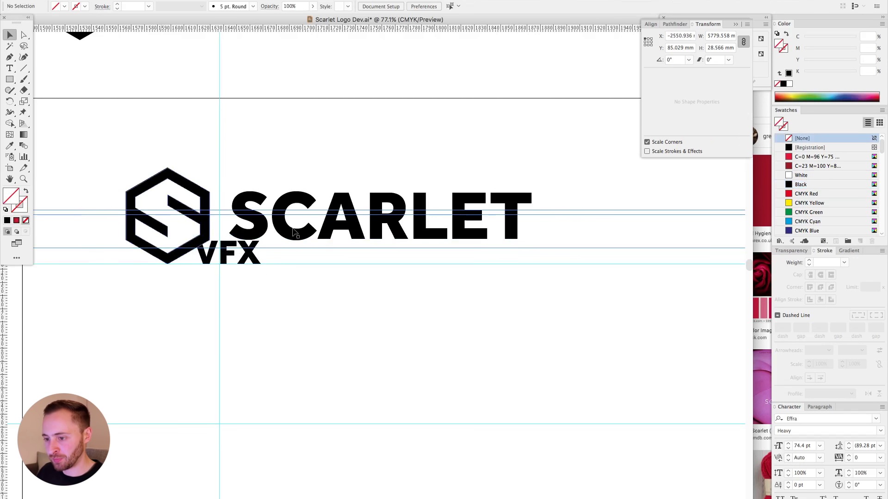
# Try the VFX text under the end of the SCARLET wordmark, enlarged to about 95.12 pt.
pyautogui.moveTo(233, 256); pyautogui.dragTo(504, 261)
pyautogui.click(547, 326)
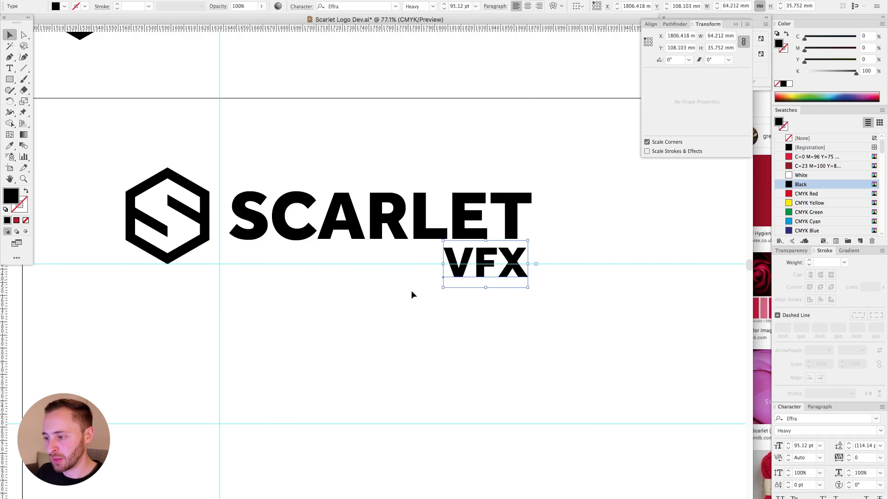
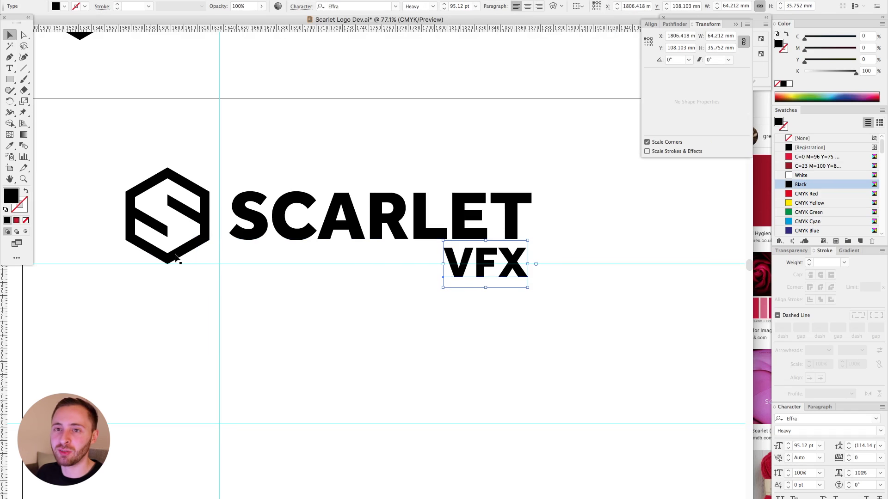
# Draw a black rectangle about 462 × 118 mm beneath the logo and nudge it down clear of the VFX text.
pyautogui.click(10, 80)
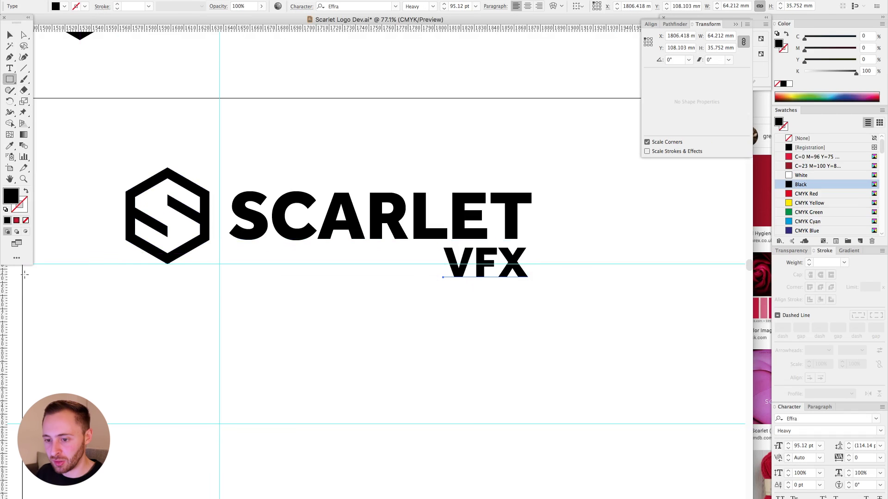
pyautogui.moveTo(23, 275); pyautogui.dragTo(632, 431)
pyautogui.press('v')
pyautogui.moveTo(553, 307)
pyautogui.mouseDown()
pyautogui.moveTo(551, 324)
pyautogui.moveTo(515, 311)
pyautogui.mouseUp()
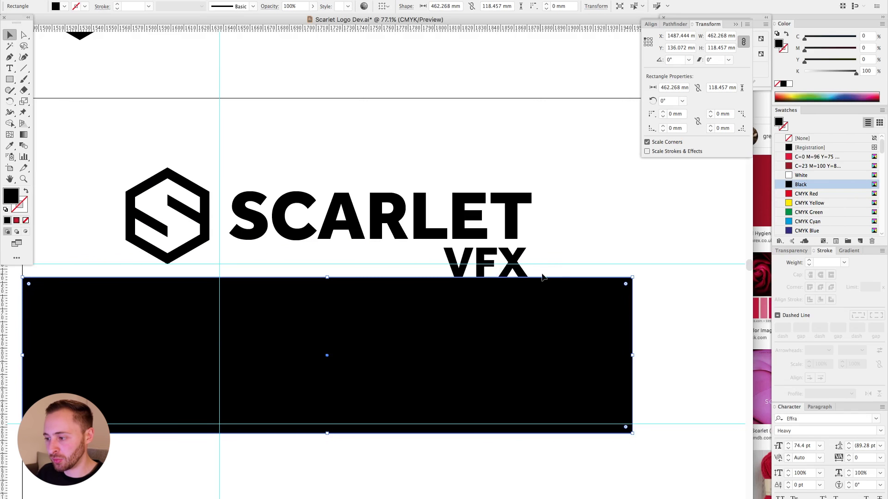
pyautogui.hotkey('shift', 'Down')
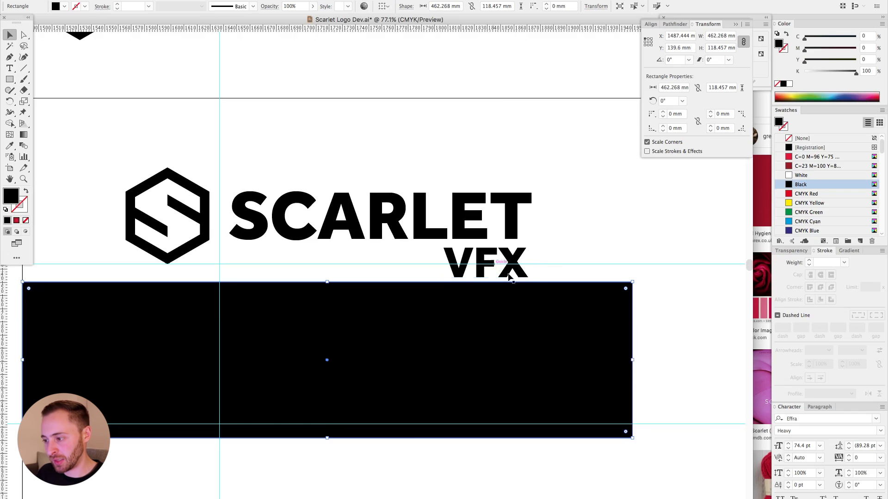
pyautogui.hotkey('shift', 'Down')
pyautogui.hotkey('shift', 'Down')
pyautogui.hotkey('shift', 'Down')
pyautogui.hotkey('shift', 'Down')
pyautogui.hotkey('shift', 'Down')
pyautogui.hotkey('shift', 'Down')
pyautogui.hotkey('shift', 'Down')
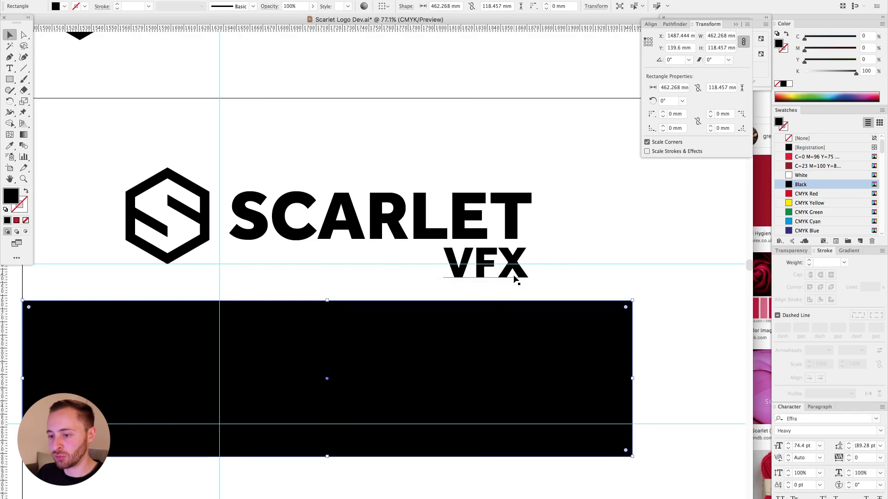
# Hide the guides and delete the black rectangle beneath the logo.
pyautogui.press('super+semicolon')
pyautogui.press('super+minus')
pyautogui.press('super+minus')
pyautogui.click(533, 172)
pyautogui.moveTo(533, 167); pyautogui.dragTo(434, 229)
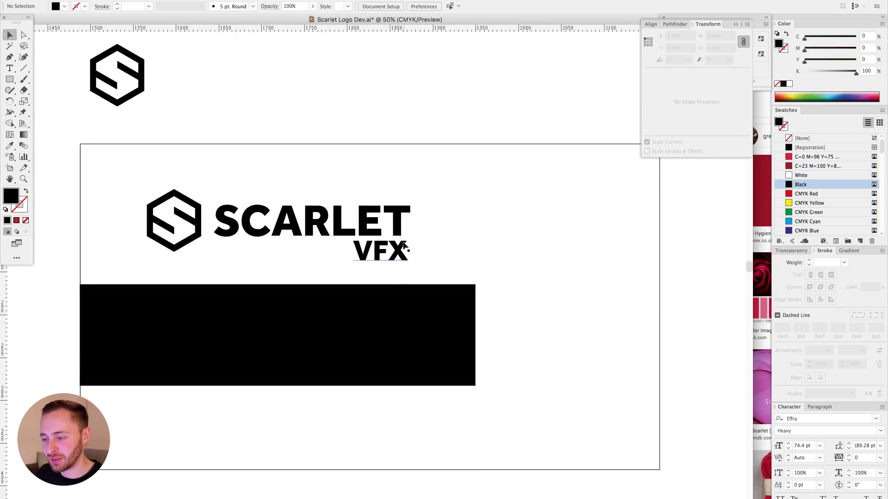
pyautogui.click(410, 292)
pyautogui.press('Delete')
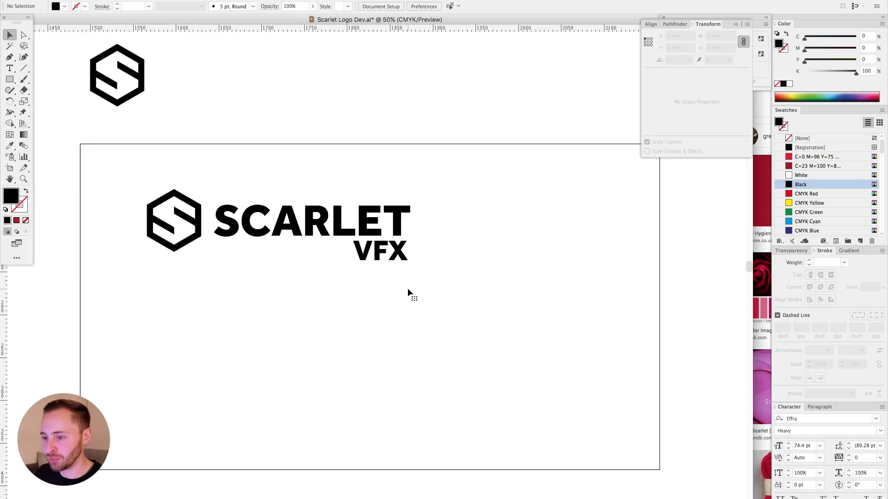
# Show the guides and set the VFX text to 49.6 pt on the guide at the hexagon's lowest point.
pyautogui.moveTo(122, 120); pyautogui.dragTo(532, 354)
pyautogui.press('super+apostrophe')
pyautogui.press('super+apostrophe')
pyautogui.press('super+semicolon')
pyautogui.hscroll(-4, 464, 367)
pyautogui.click(541, 311)
# Move the VFX text along the guide and right-align it with the SCARLET wordmark.
pyautogui.moveTo(258, 279); pyautogui.dragTo(560, 280)
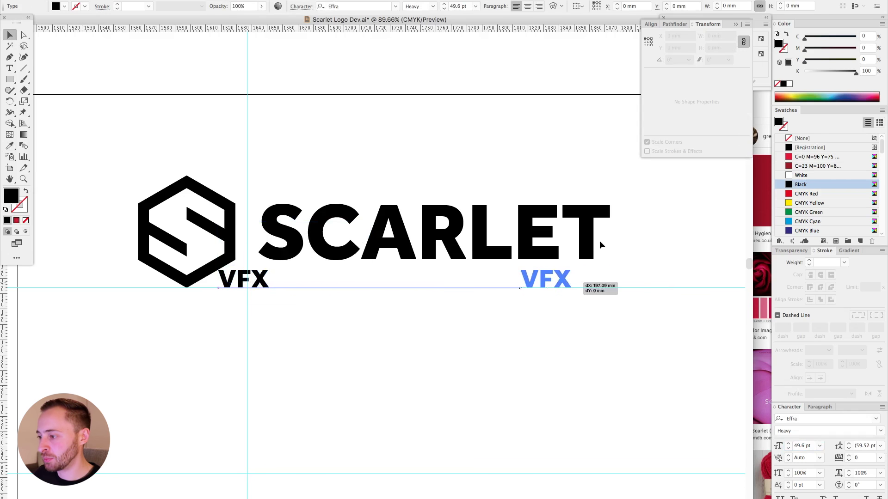
pyautogui.keyDown('shift'); pyautogui.click(600, 241); pyautogui.keyUp('shift')
pyautogui.click(602, 6)
pyautogui.click(587, 290)
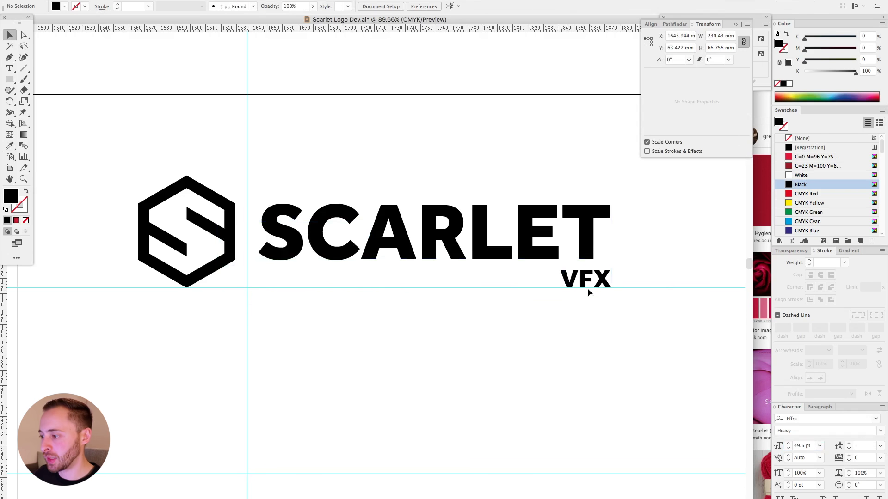
# Left-align the VFX text with the start of the SCARLET wordmark, and briefly delete and restore it.
pyautogui.click(593, 279)
pyautogui.moveTo(587, 280); pyautogui.dragTo(577, 283)
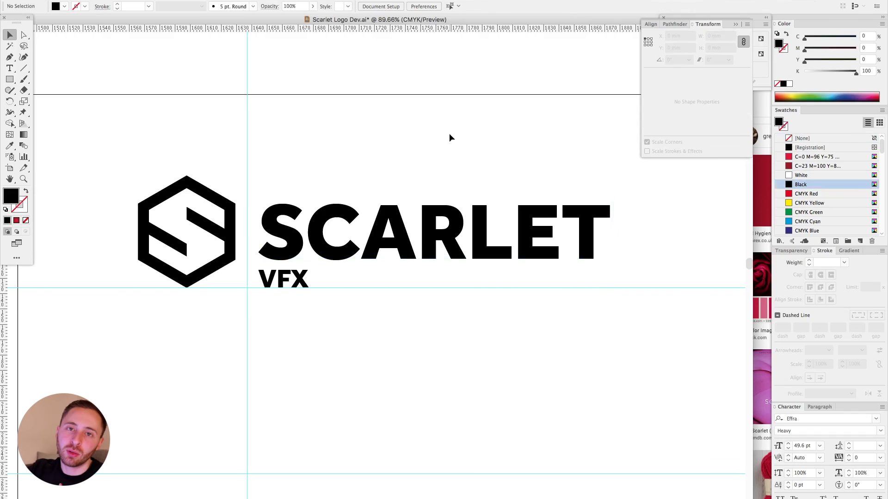
pyautogui.click(265, 272)
pyautogui.press('BackSpace')
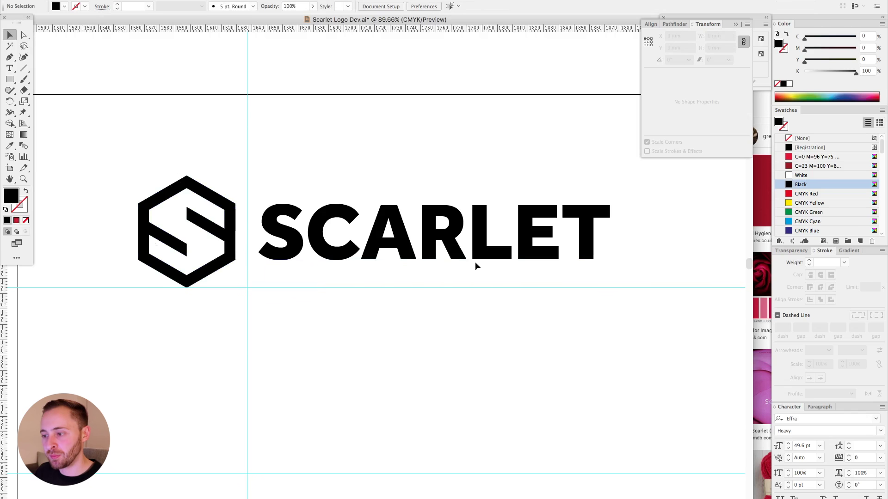
pyautogui.hotkey('ctrl', 'z')
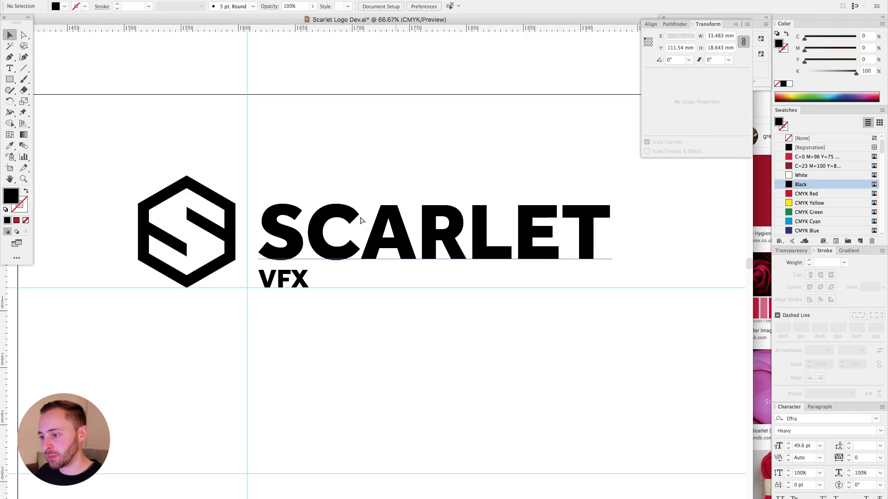
# Duplicate the complete Scarlet VFX logo diagonally below the original and delete the guides copied along with it.
pyautogui.scroll(-2, 370, 152)
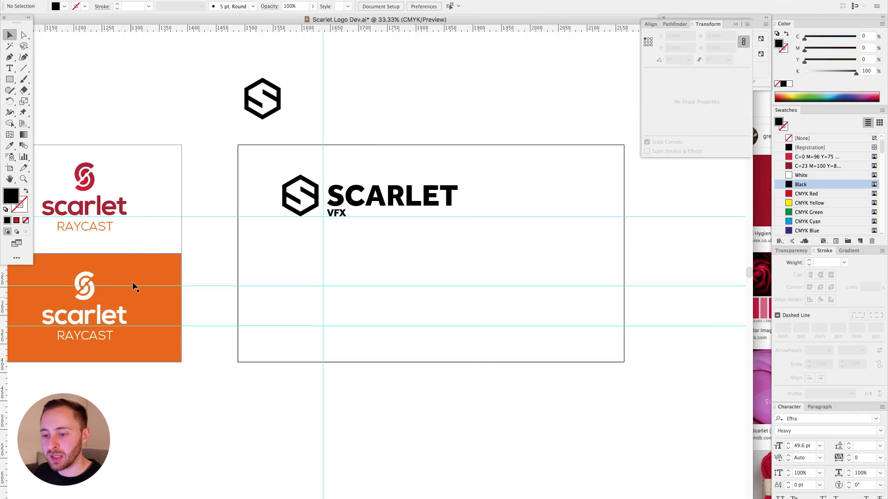
pyautogui.hscroll(-5, 133, 283)
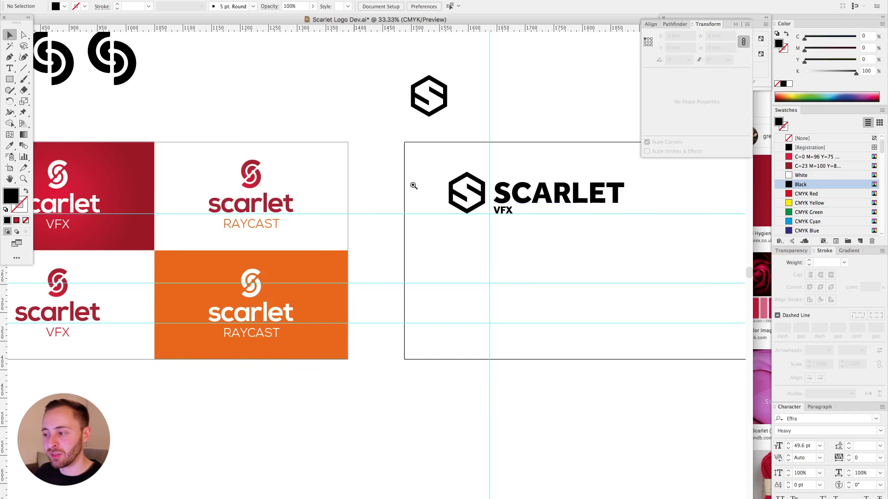
pyautogui.moveTo(375, 158); pyautogui.dragTo(669, 380)
pyautogui.moveTo(587, 224); pyautogui.dragTo(408, 254)
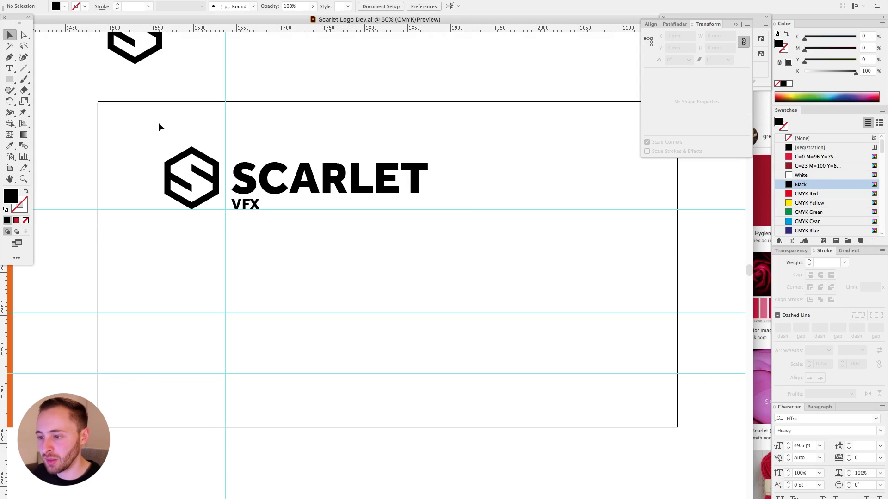
pyautogui.moveTo(160, 126); pyautogui.dragTo(432, 222)
pyautogui.moveTo(343, 189); pyautogui.dragTo(452, 237)
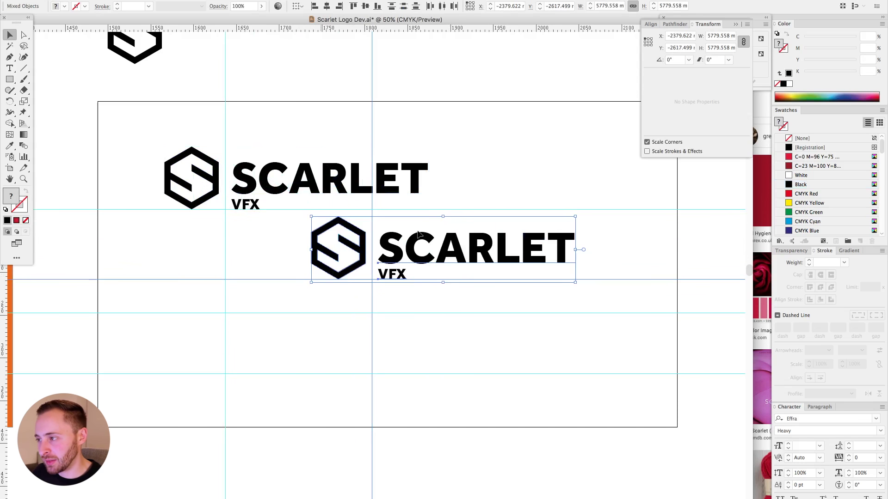
pyautogui.moveTo(648, 335); pyautogui.dragTo(646, 332)
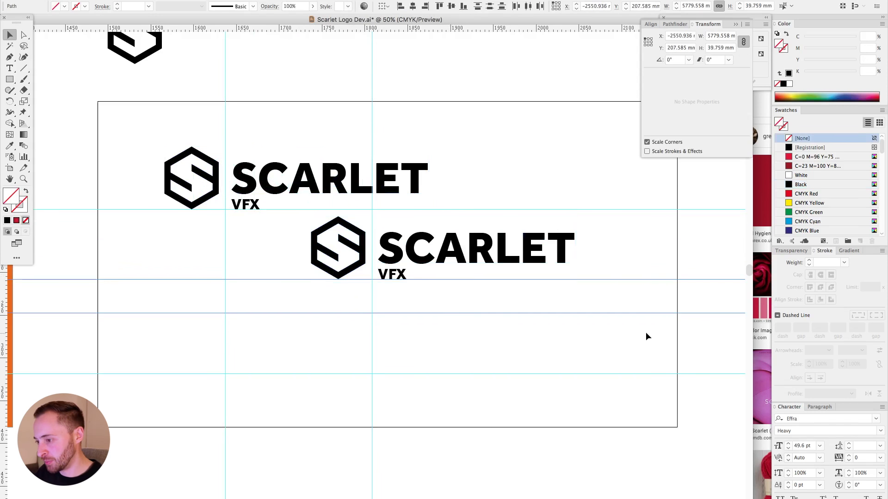
# Scale the duplicated Scarlet VFX logo proportionally to 40 mm wide.
pyautogui.moveTo(265, 212); pyautogui.dragTo(583, 315)
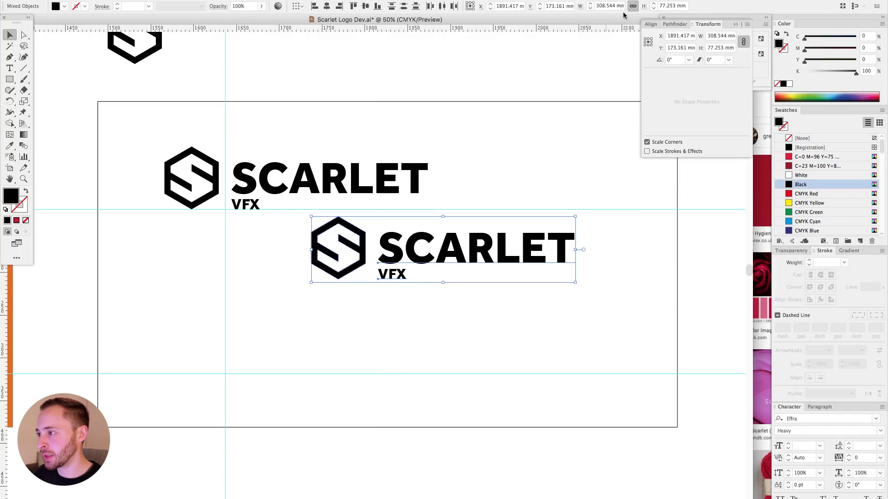
pyautogui.write('40')
pyautogui.press('Return')
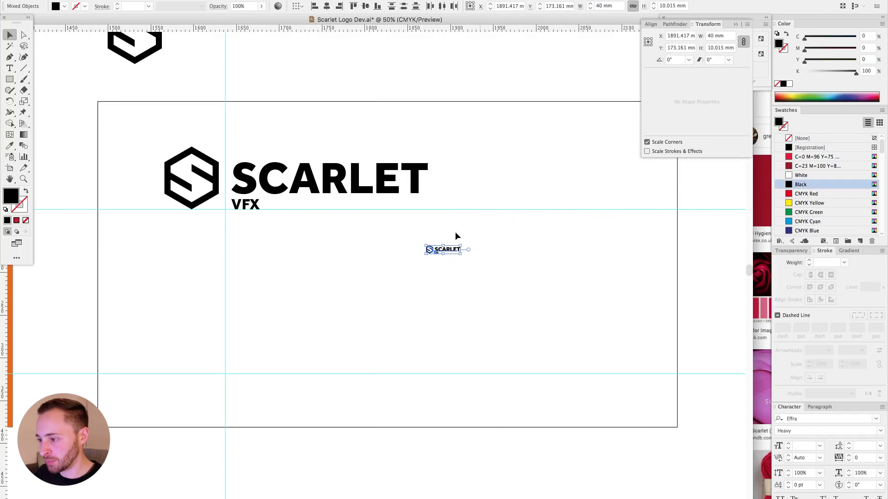
# Check the font size of the VFX text in the 40 mm logo copy and delete that copy.
pyautogui.click(441, 303)
pyautogui.moveTo(404, 236); pyautogui.dragTo(499, 273)
pyautogui.click(258, 273)
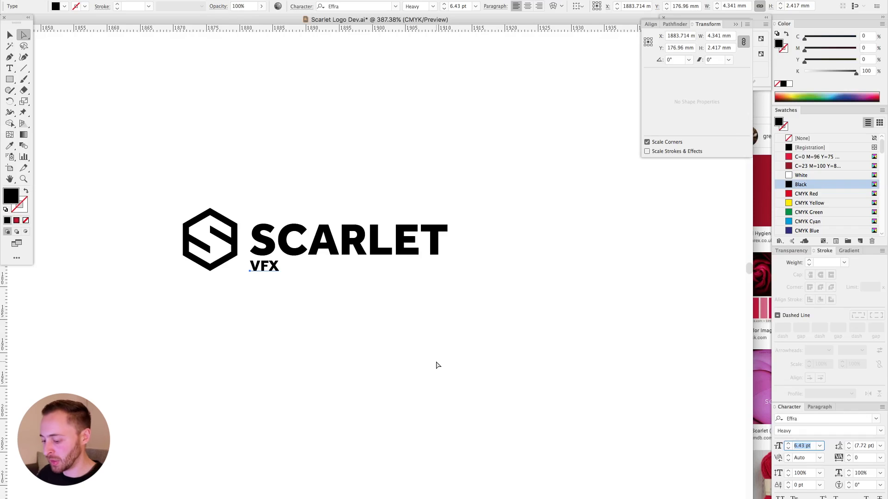
pyautogui.scroll(-6, 335, 339)
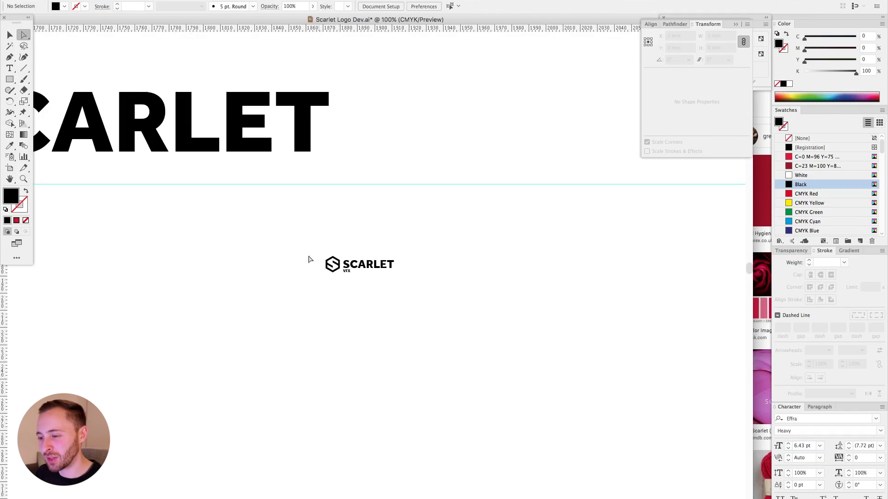
pyautogui.press('v')
pyautogui.moveTo(310, 258); pyautogui.dragTo(426, 314)
pyautogui.press('Delete')
pyautogui.scroll(-3, 425, 314)
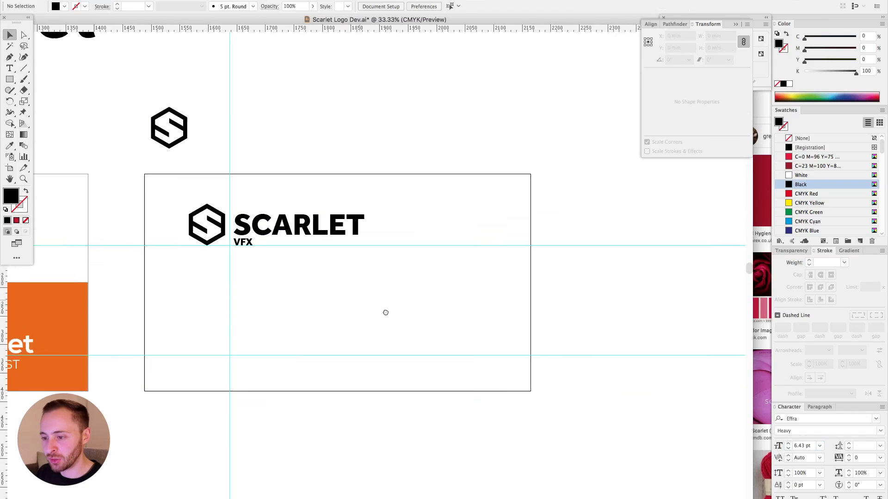
# Delete the vertical guide and the horizontal guide beside the large Scarlet VFX logo.
pyautogui.scroll(2, 249, 324)
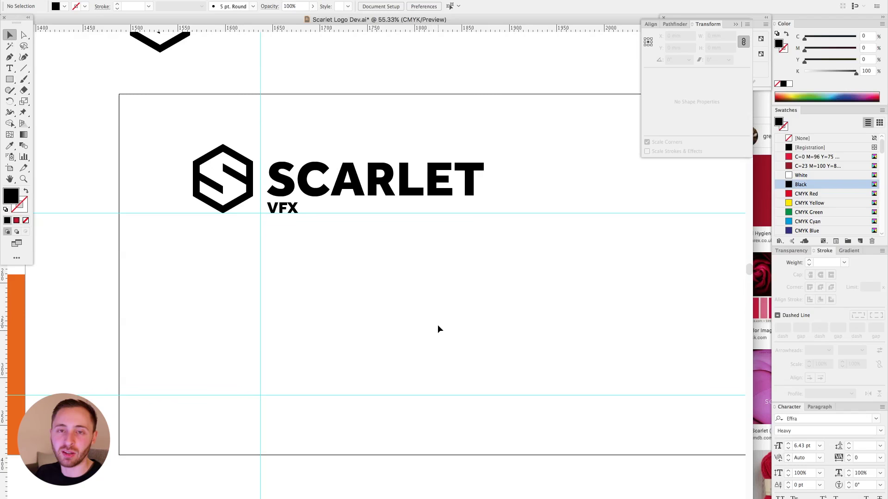
pyautogui.press('super+minus')
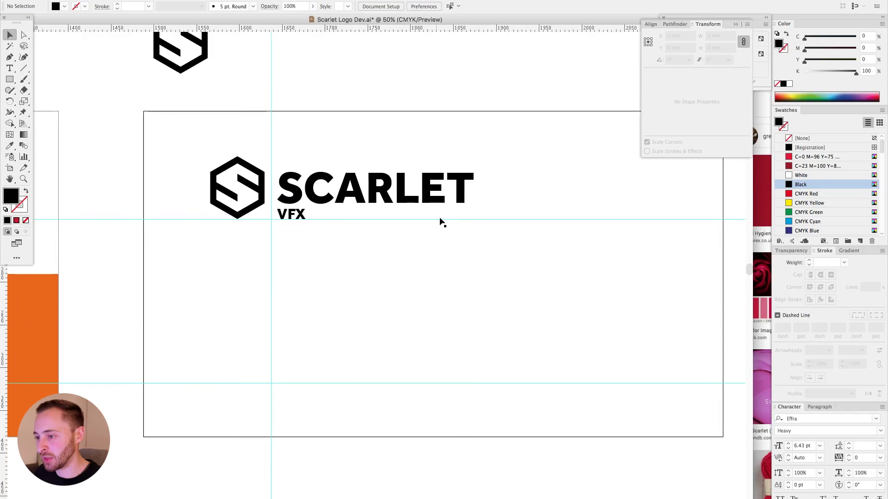
pyautogui.moveTo(483, 226); pyautogui.dragTo(454, 217)
pyautogui.click(500, 210)
pyautogui.press('Delete')
# Set the VFX text to right paragraph alignment and align it with the right edge of the SCARLET wordmark.
pyautogui.scroll(1, 407, 229)
pyautogui.click(219, 200)
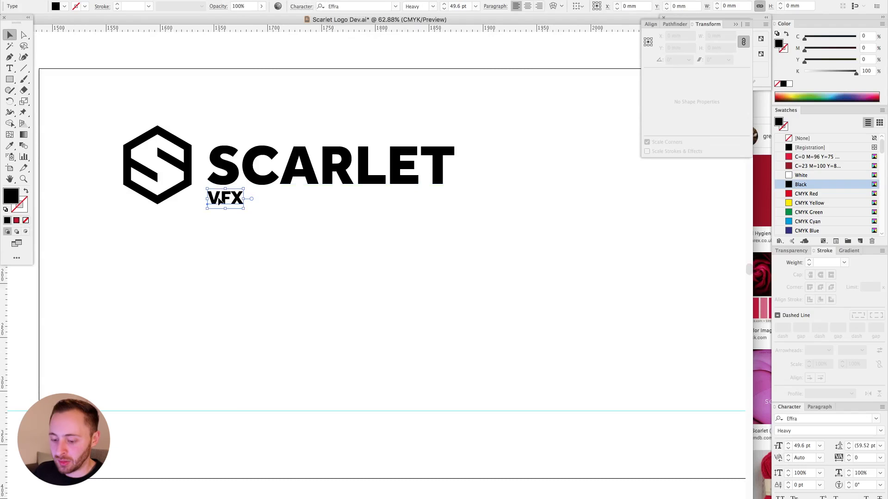
pyautogui.moveTo(219, 200); pyautogui.dragTo(184, 200)
pyautogui.keyDown('shift'); pyautogui.click(364, 177); pyautogui.keyUp('shift')
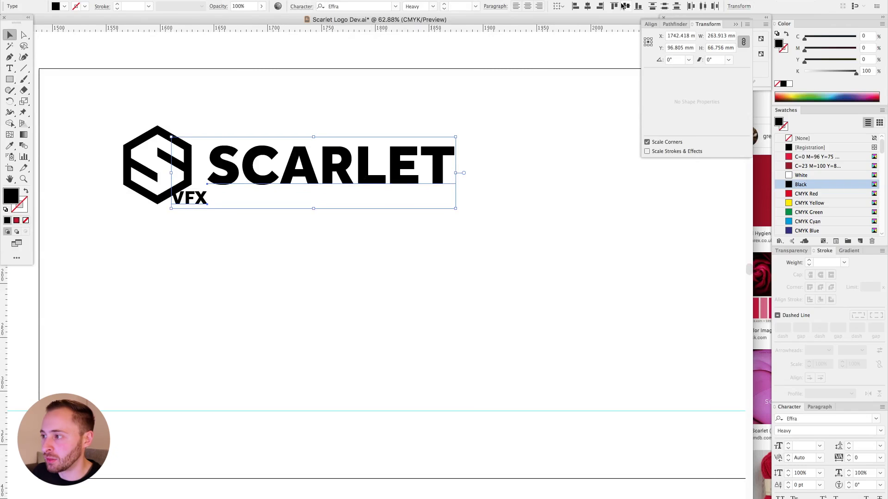
pyautogui.click(600, 7)
pyautogui.click(527, 178)
# Place a vertical guide at the right end of the wordmark's T to check the VFX alignment, and hide the guides.
pyautogui.moveTo(135, 95); pyautogui.dragTo(669, 346)
pyautogui.click(435, 249)
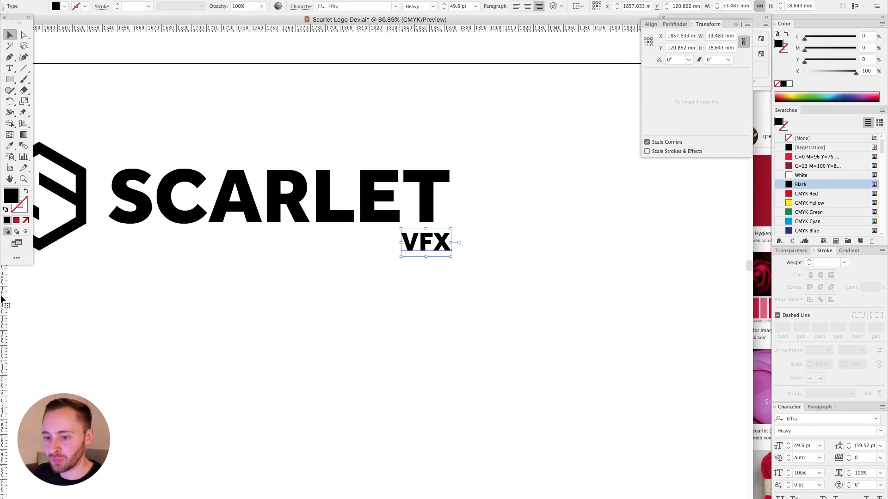
pyautogui.moveTo(453, 185); pyautogui.dragTo(450, 185)
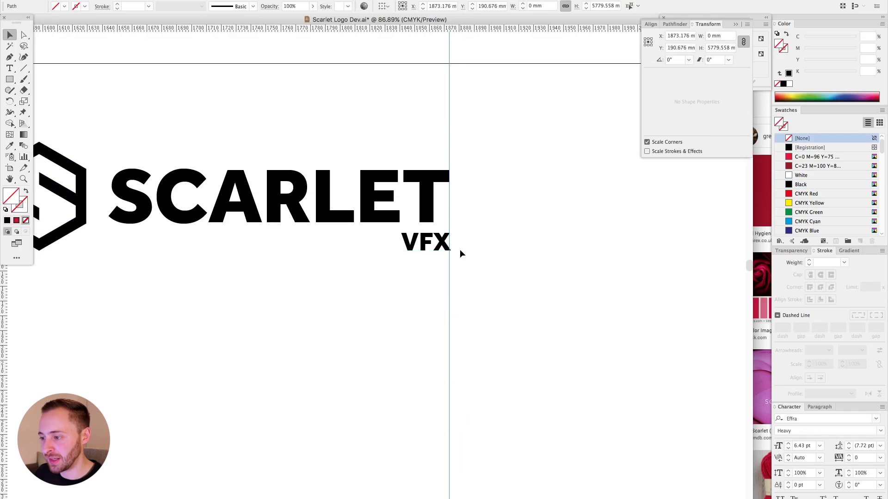
pyautogui.click(423, 245)
pyautogui.press('super+semicolon')
pyautogui.hscroll(-3, 522, 277)
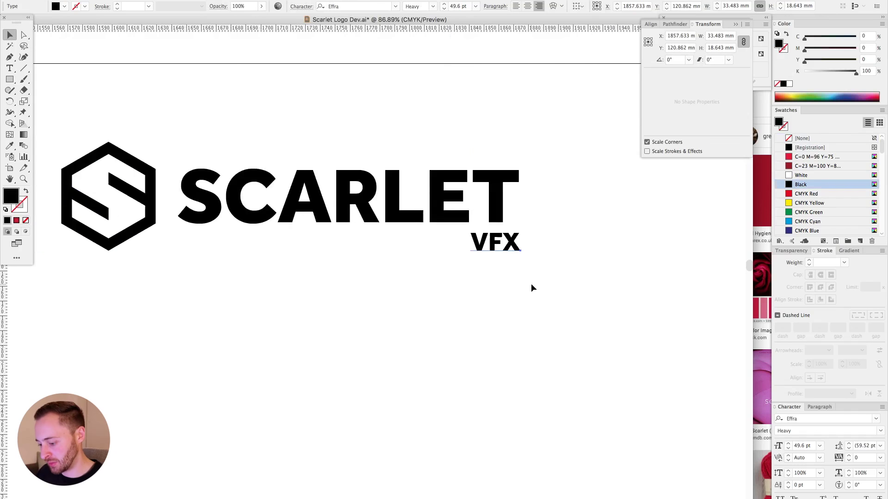
# Add a guide along the right side of the T's stem and move the VFX text left until its right edge meets it.
pyautogui.press('super+minus')
pyautogui.hscroll(-5, 555, 291)
pyautogui.click(529, 273)
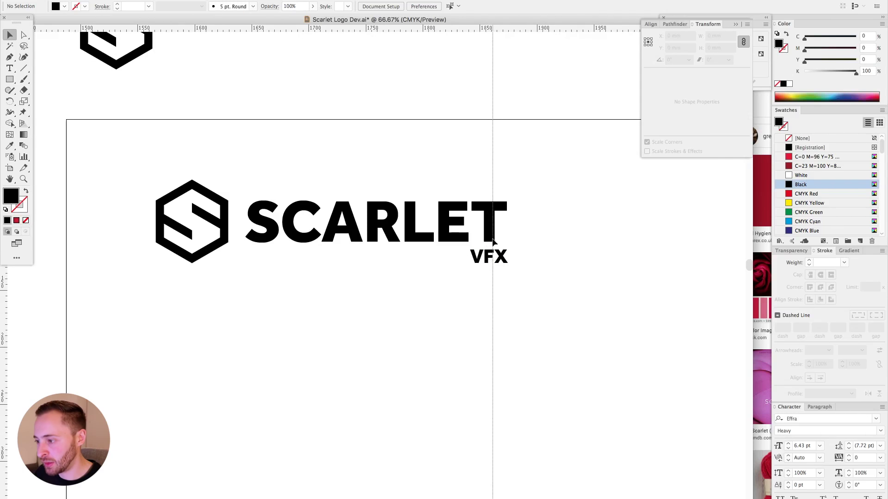
pyautogui.moveTo(490, 252); pyautogui.dragTo(476, 258)
pyautogui.press('super+apostrophe')
pyautogui.moveTo(406, 170); pyautogui.dragTo(605, 333)
pyautogui.press('super+apostrophe')
pyautogui.moveTo(330, 313); pyautogui.dragTo(321, 310)
pyautogui.press('Right')
pyautogui.press('Right')
pyautogui.press('Right')
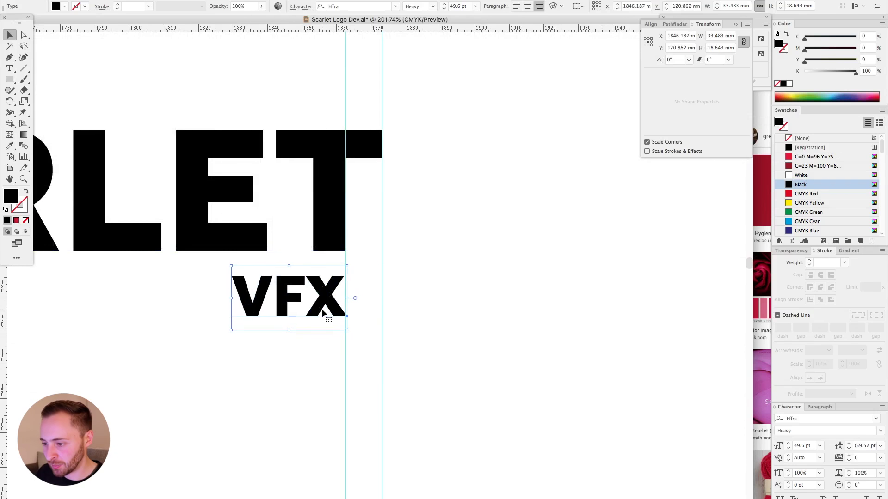
# Place the Scarlet VFX logo in crimson over the red gradient panel of a four-panel layout on the third artboard.
pyautogui.press('super+minus')
pyautogui.press('super+minus')
pyautogui.press('super+minus')
pyautogui.press('super+minus')
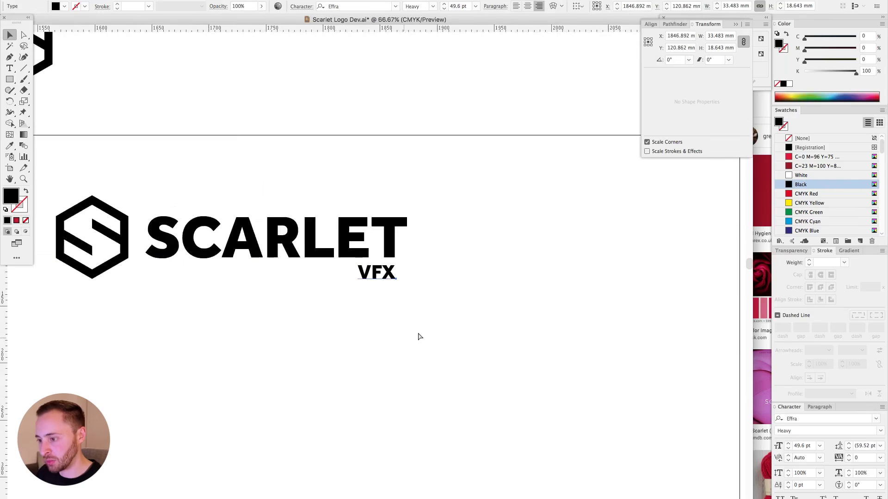
pyautogui.moveTo(111, 132); pyautogui.dragTo(439, 241)
pyautogui.moveTo(342, 186); pyautogui.dragTo(327, 178)
pyautogui.press('super+Tab')
pyautogui.scroll(5, 589, 236)
pyautogui.moveTo(647, 181); pyautogui.dragTo(229, 98)
pyautogui.moveTo(229, 99); pyautogui.dragTo(417, 73)
pyautogui.moveTo(104, 127); pyautogui.dragTo(455, 257)
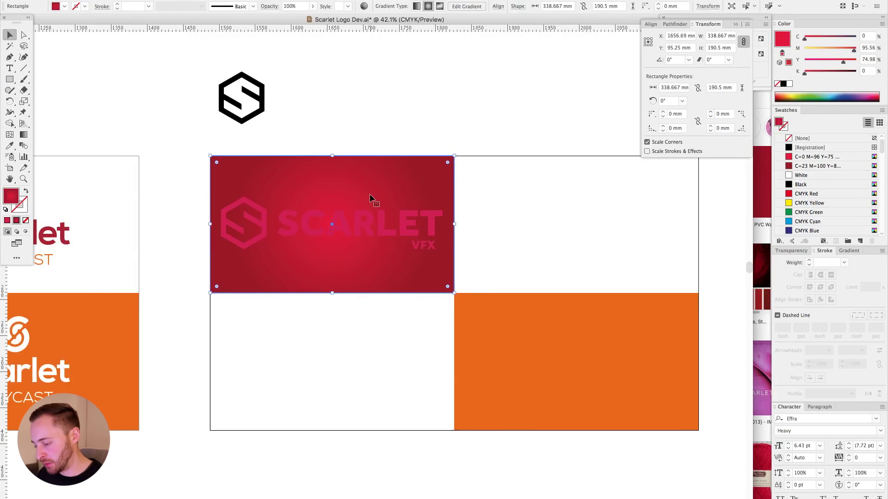
# Replace the upper-left panel's gradient with the solid crimson sampled from the logo.
pyautogui.press('i')
pyautogui.click(382, 215)
pyautogui.press('v')
pyautogui.press('super+v')
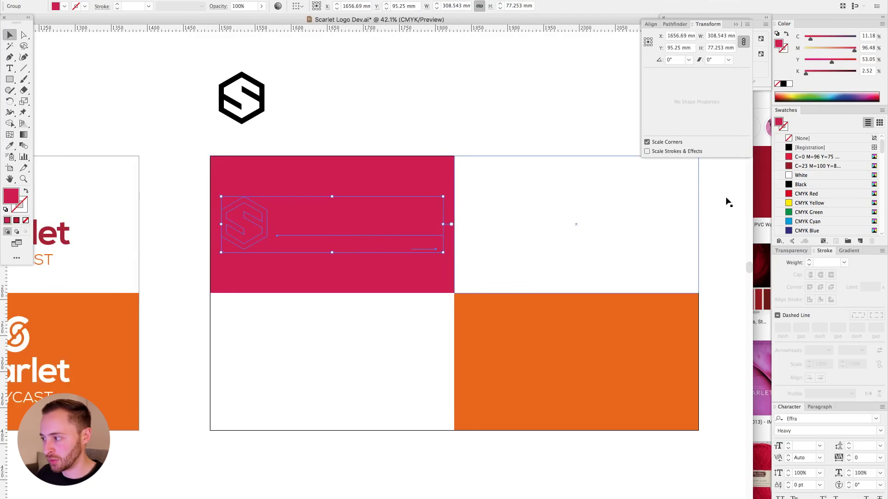
# Duplicate the crimson VFX logo into the white panel below and recolour the logo on the crimson panel white.
pyautogui.moveTo(389, 240); pyautogui.dragTo(379, 387)
pyautogui.press('super+v')
pyautogui.click(803, 175)
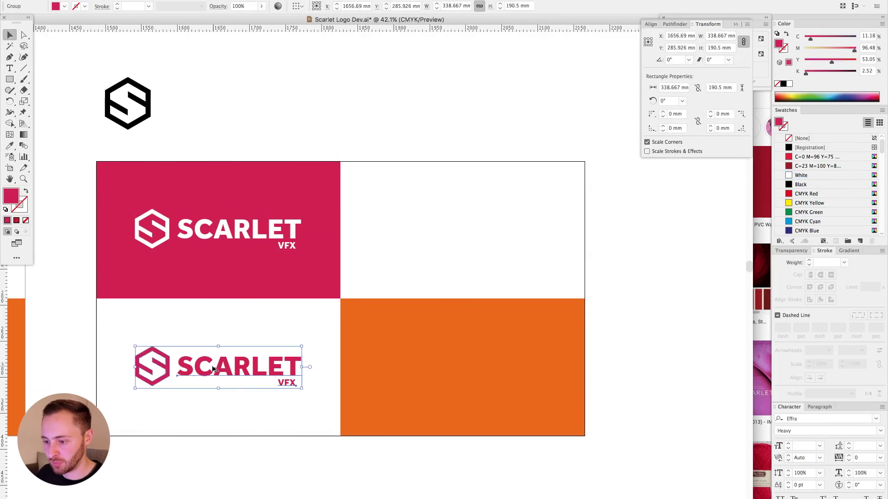
# Tighten the kerning of the RAYCAST tagline in the upper-right panel, setting the gap between Y and C to -80.
pyautogui.scroll(3, 599, 347)
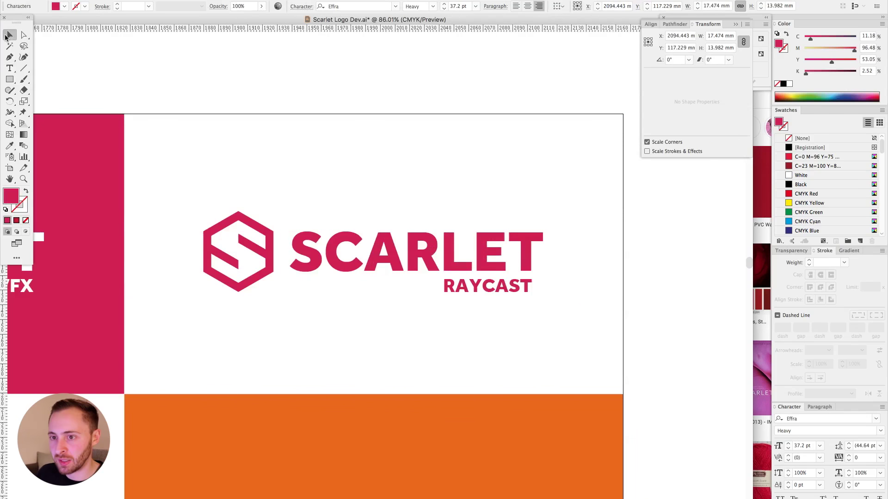
pyautogui.click(330, 159)
pyautogui.moveTo(321, 166); pyautogui.dragTo(655, 384)
pyautogui.doubleClick(329, 288)
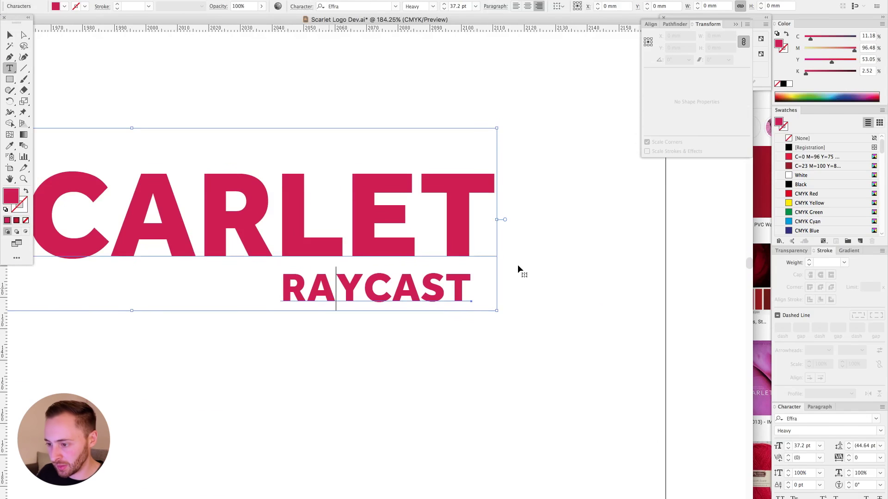
pyautogui.hotkey('alt', 'Left')
pyautogui.hotkey('alt', 'Left')
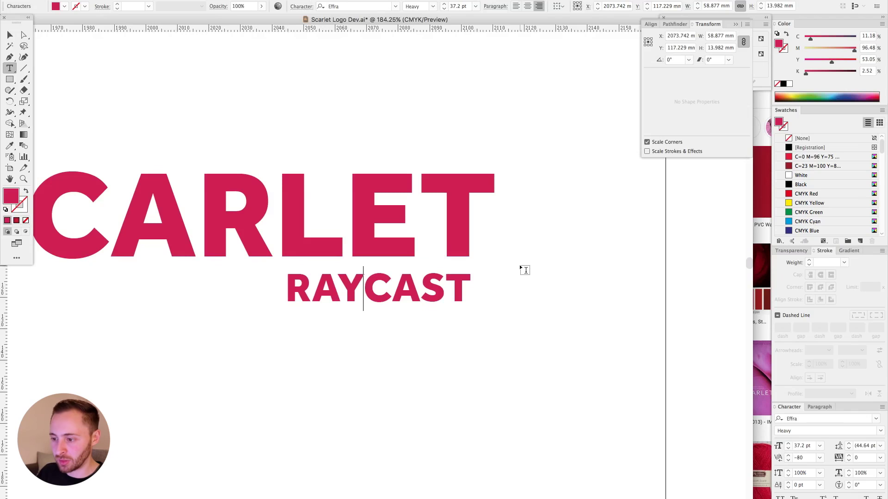
pyautogui.click(11, 37)
pyautogui.click(198, 82)
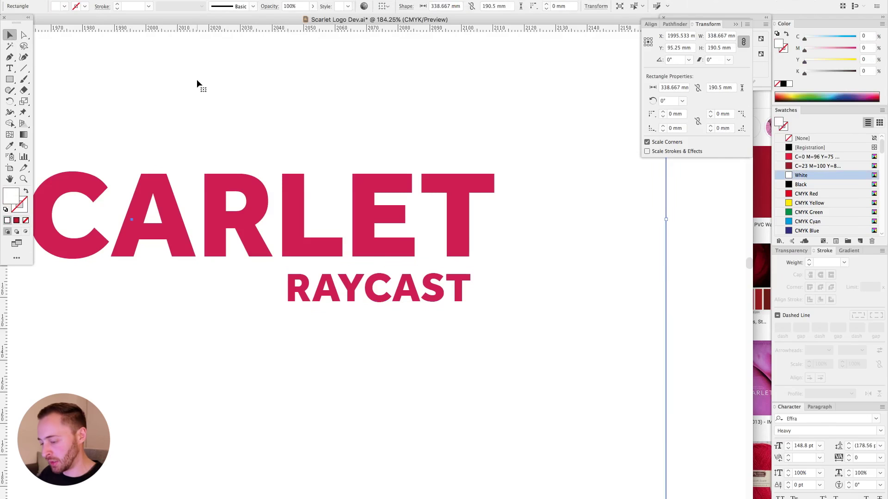
# Colour the RAYCAST tagline with the C=70 M=15 Y=0 blue swatch and copy the SCARLET wordmark above the artboard.
pyautogui.press('super+minus')
pyautogui.press('super+minus')
pyautogui.press('super+minus')
pyautogui.press('super+minus')
pyautogui.press('super+minus')
pyautogui.press('super+minus')
pyautogui.press('super+minus')
pyautogui.moveTo(400, 199); pyautogui.dragTo(420, 196)
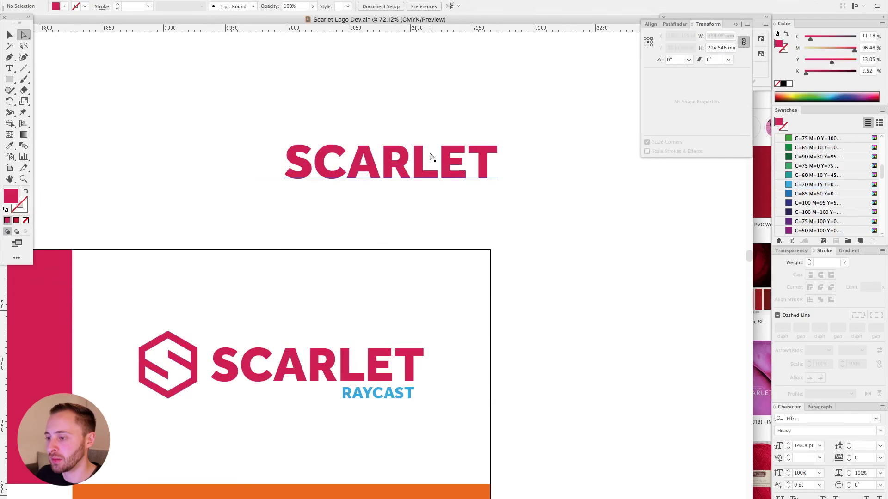
# Duplicate the loose SCARLET wordmark directly above itself and apply Invert to the upper copy's colour.
pyautogui.click(418, 173)
pyautogui.click(416, 101)
pyautogui.moveTo(377, 139); pyautogui.dragTo(409, 85)
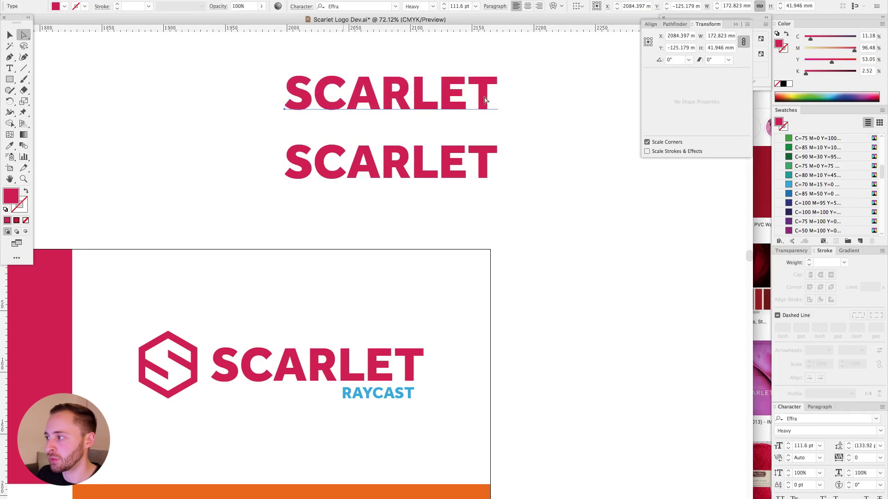
pyautogui.click(882, 24)
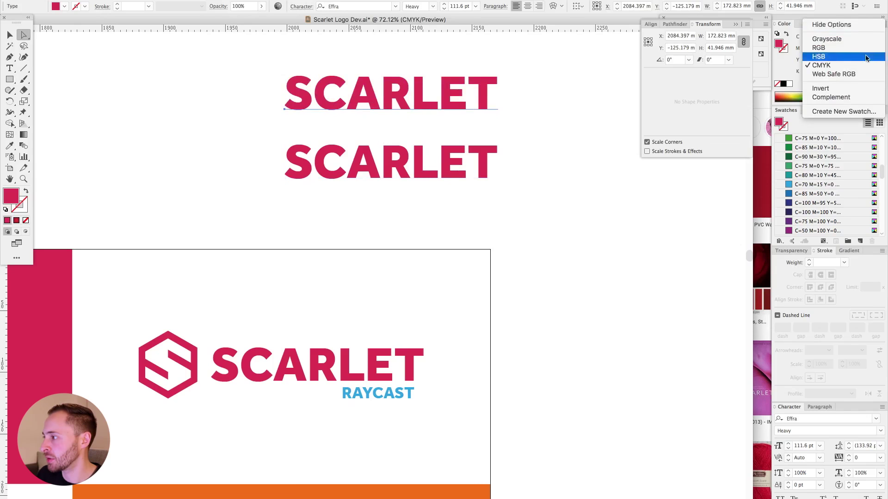
pyautogui.click(840, 89)
# Apply Complement to the colour of the lower loose SCARLET wordmark.
pyautogui.click(310, 156)
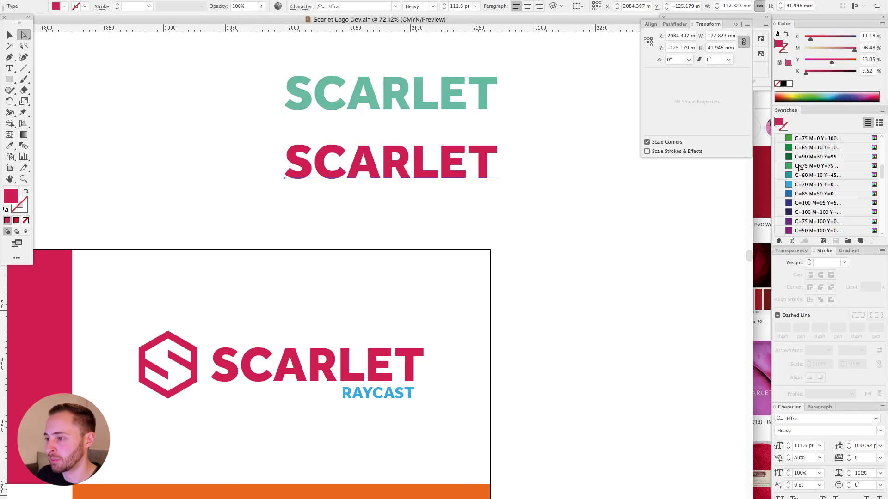
pyautogui.click(881, 24)
pyautogui.click(845, 97)
pyautogui.press('v')
pyautogui.click(519, 219)
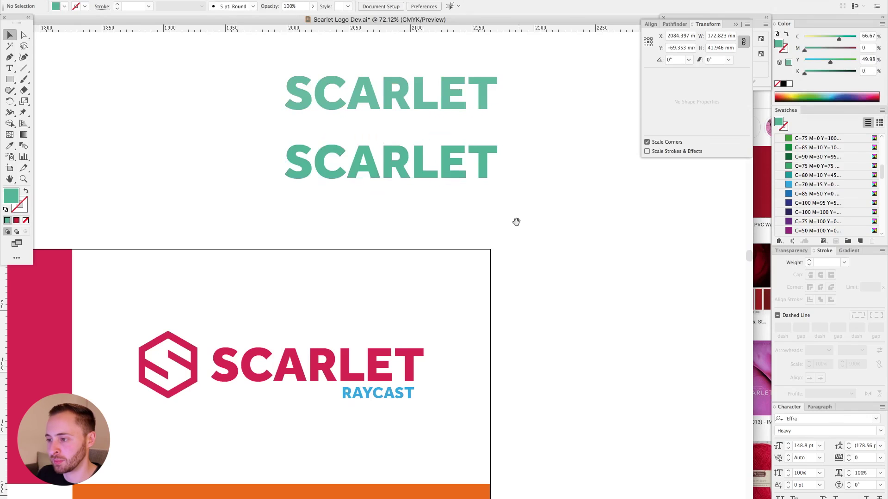
# Recolour the RAYCAST tagline by sampling the two green SCARLET wordmarks, ending with the upper, inverted green.
pyautogui.moveTo(517, 222); pyautogui.dragTo(555, 211)
pyautogui.click(458, 81)
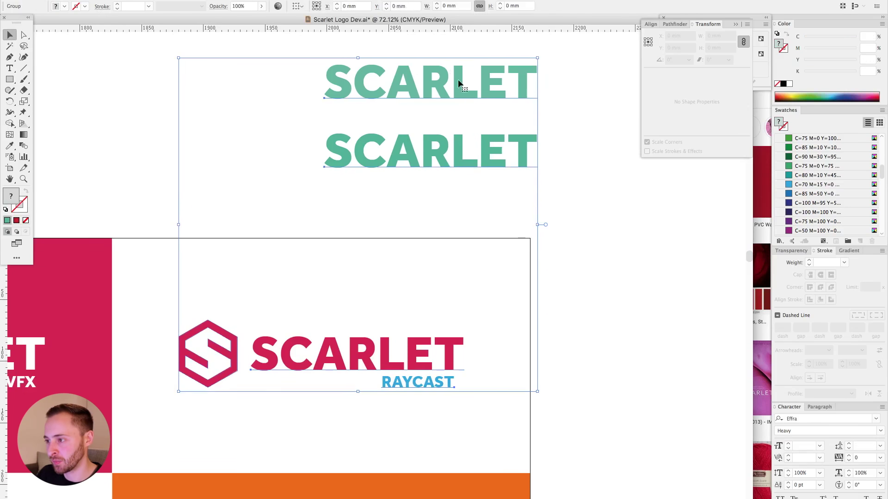
pyautogui.click(490, 198)
pyautogui.press('a')
pyautogui.click(427, 391)
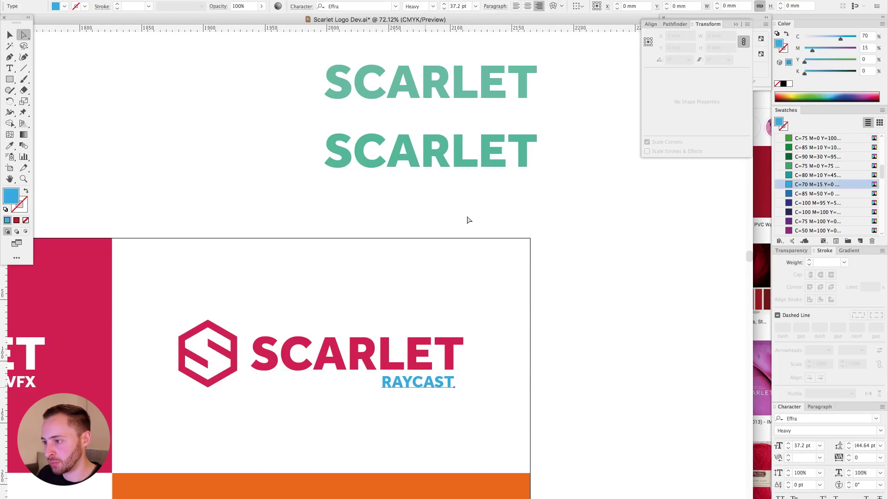
pyautogui.click(368, 78)
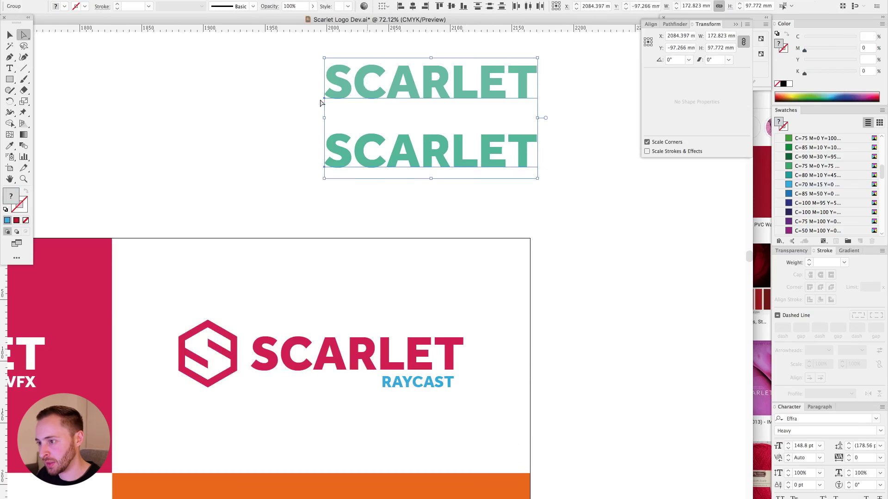
pyautogui.keyDown('super'); pyautogui.click(315, 134); pyautogui.keyUp('super')
pyautogui.click(415, 385)
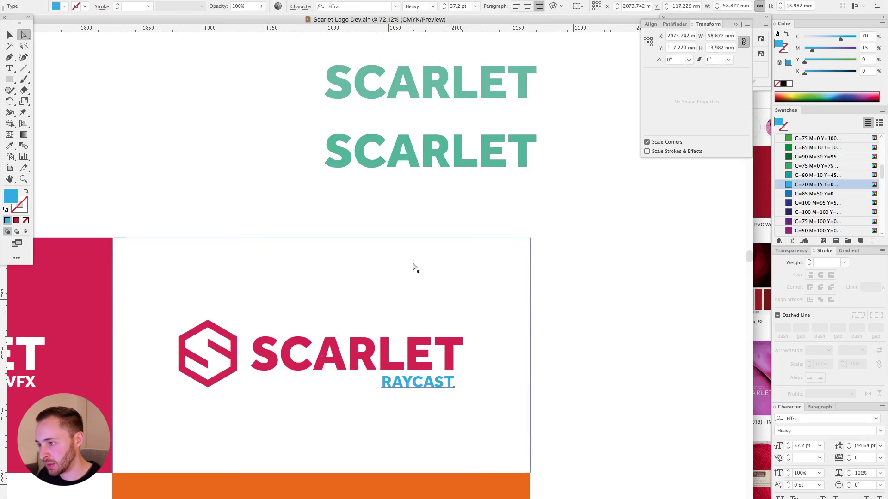
pyautogui.press('i')
pyautogui.click(417, 154)
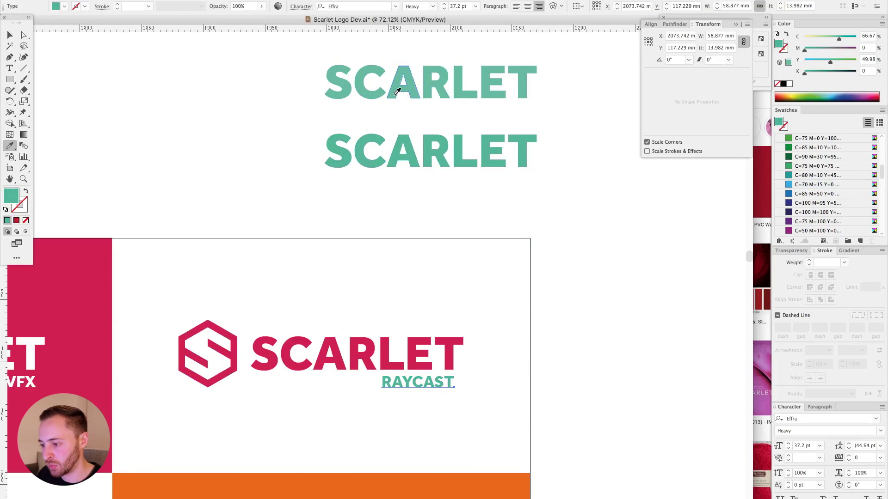
pyautogui.press('v')
pyautogui.click(607, 246)
# Ungroup the RAYCAST logo from the loose wordmarks above and regroup only its symbol, wordmark and tagline.
pyautogui.moveTo(572, 286); pyautogui.dragTo(603, 110)
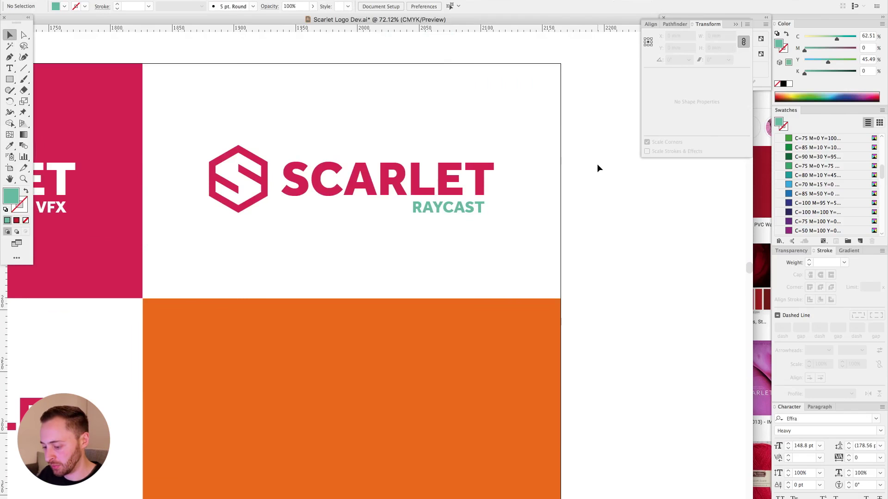
pyautogui.press('super+minus')
pyautogui.press('super+minus')
pyautogui.moveTo(551, 260); pyautogui.dragTo(579, 251)
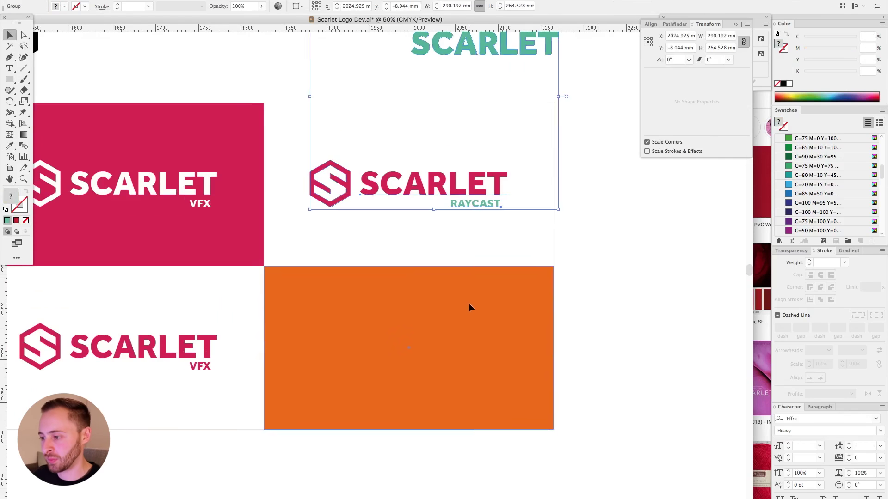
pyautogui.press('super+shift+g')
pyautogui.click(370, 135)
pyautogui.keyDown('shift'); pyautogui.moveTo(306, 84); pyautogui.dragTo(537, 217); pyautogui.keyUp('shift')
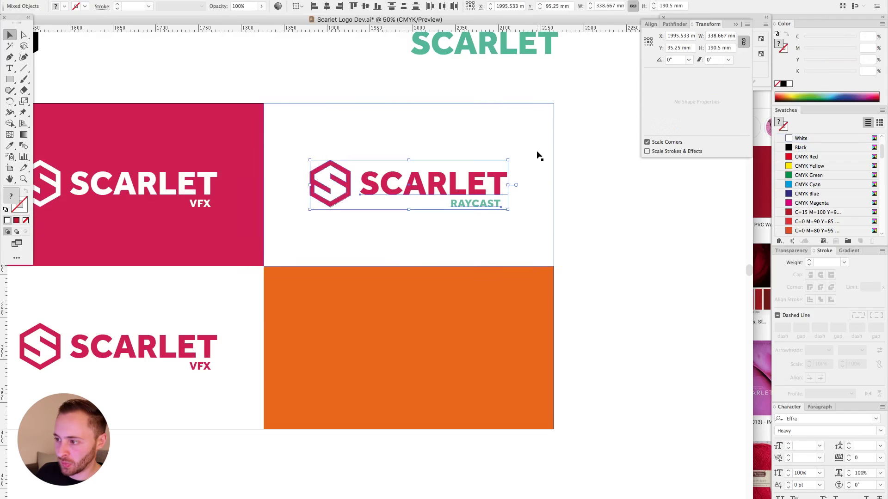
pyautogui.press('super+g')
# Duplicate the RAYCAST logo into the lower-right panel, make it white on the tagline's green, and save the file.
pyautogui.keyDown('alt'); pyautogui.moveTo(478, 182); pyautogui.dragTo(478, 344); pyautogui.keyUp('alt')
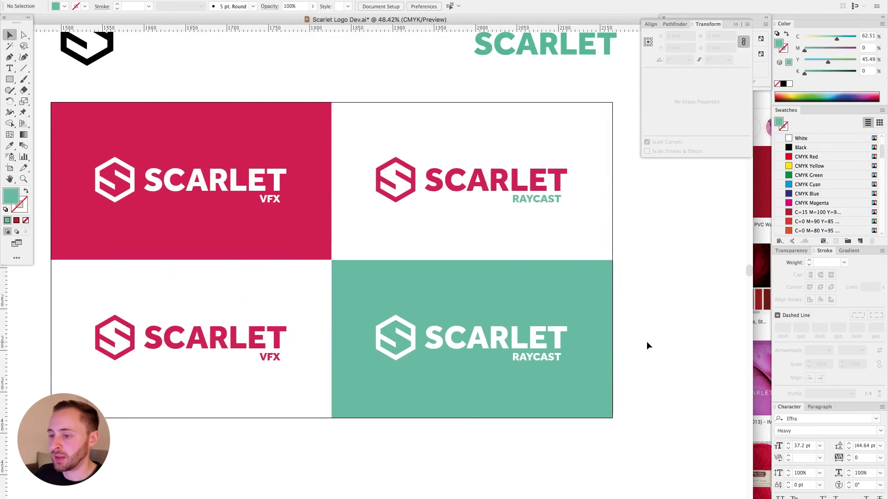
pyautogui.press('super+s')
pyautogui.press('super+minus')
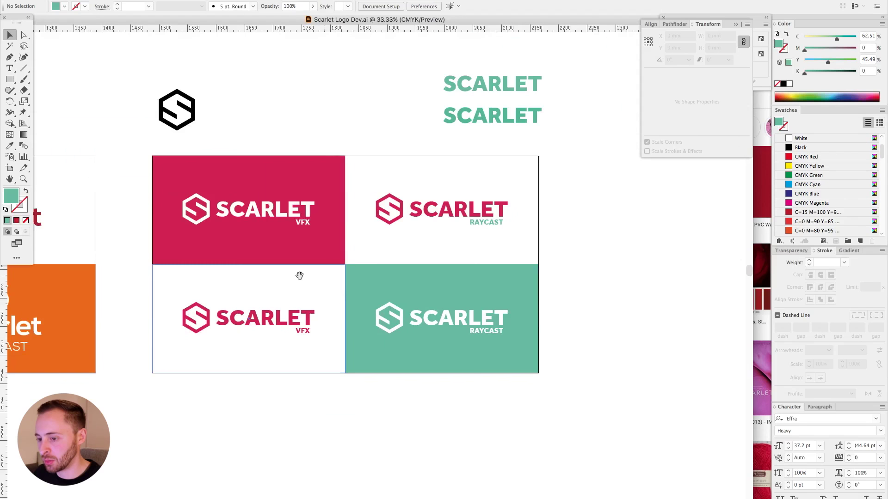
# Examine the second and third four-panel concept layouts, comparing their logos, taglines and panel colours.
pyautogui.hscroll(-5, 176, 240)
pyautogui.moveTo(267, 129); pyautogui.dragTo(351, 120)
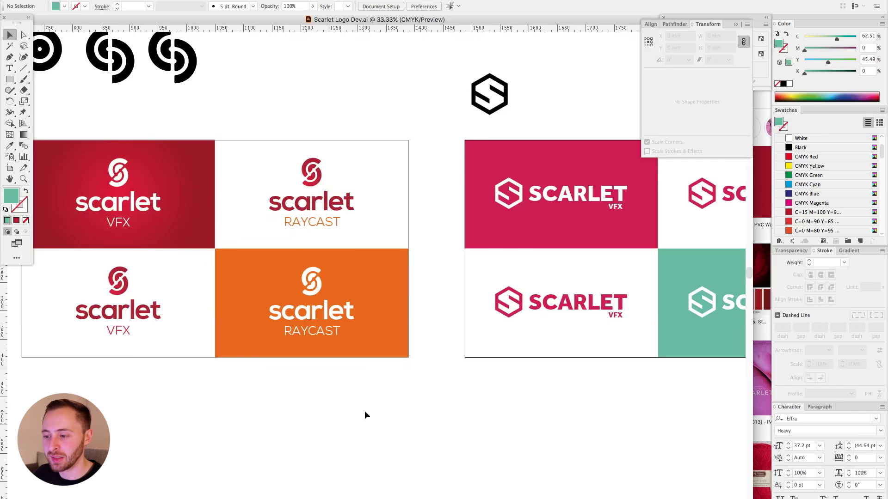
pyautogui.moveTo(455, 289); pyautogui.dragTo(346, 289)
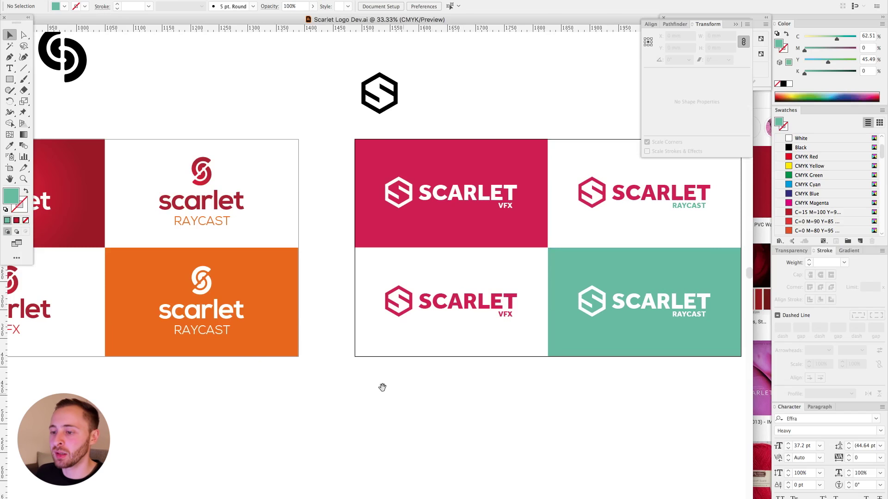
pyautogui.moveTo(382, 387); pyautogui.dragTo(523, 374)
pyautogui.moveTo(175, 138); pyautogui.dragTo(476, 337)
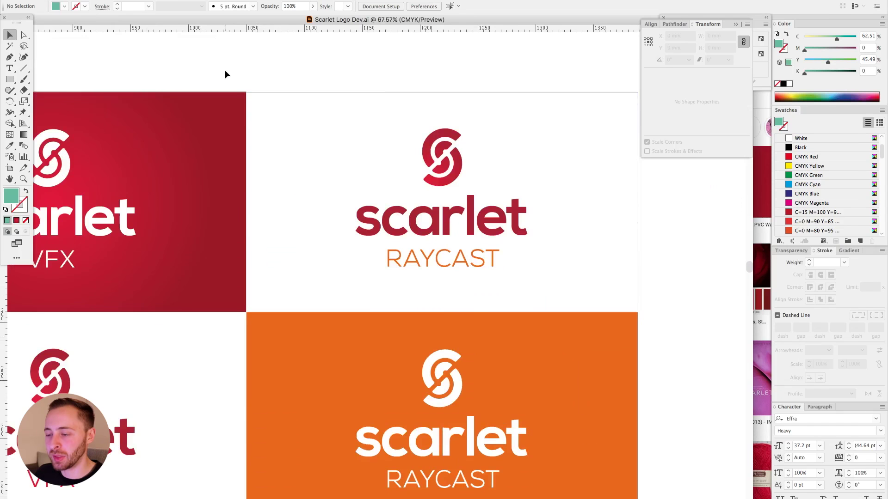
pyautogui.scroll(-2, 278, 65)
pyautogui.hscroll(2, 278, 64)
pyautogui.press('super+minus')
pyautogui.scroll(-2, 470, 238)
pyautogui.hscroll(3, 469, 239)
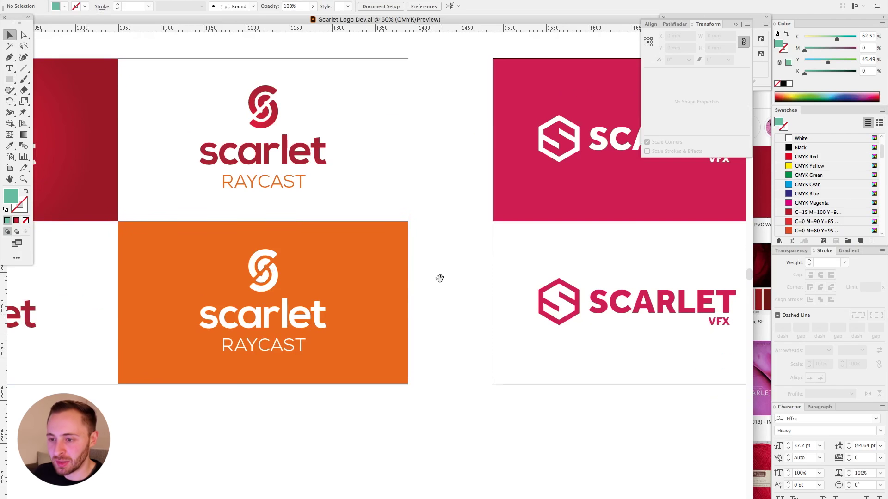
# Duplicate the red gradient panel as a strip about 60 mm wide and 190.5 mm high along the orange panel's left edge.
pyautogui.moveTo(439, 278); pyautogui.dragTo(548, 257)
pyautogui.moveTo(194, 76); pyautogui.dragTo(278, 282)
pyautogui.moveTo(253, 237); pyautogui.dragTo(251, 238)
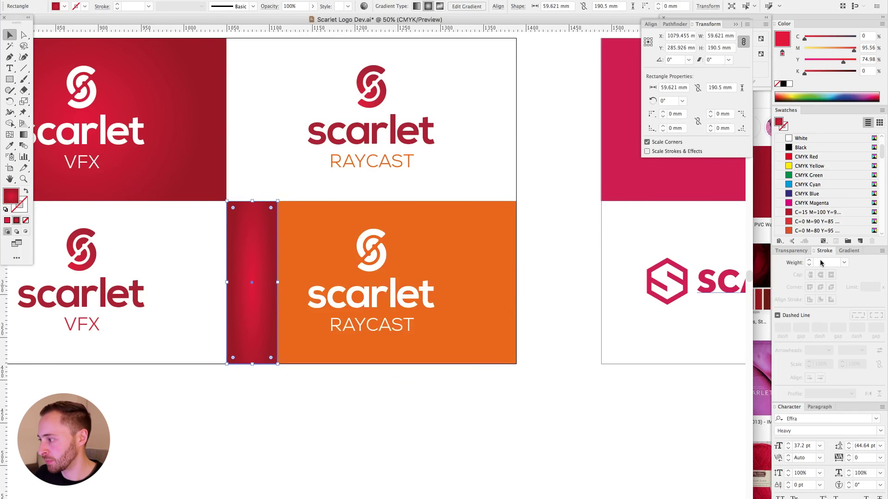
# Change the red strip's fill to a linear gradient at a 90° angle.
pyautogui.click(844, 252)
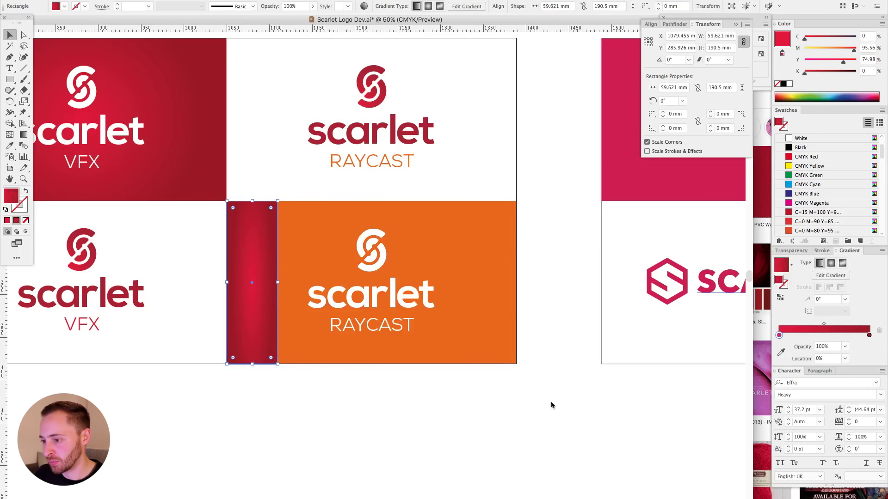
pyautogui.click(820, 264)
pyautogui.write('90')
pyautogui.press('Return')
pyautogui.click(542, 389)
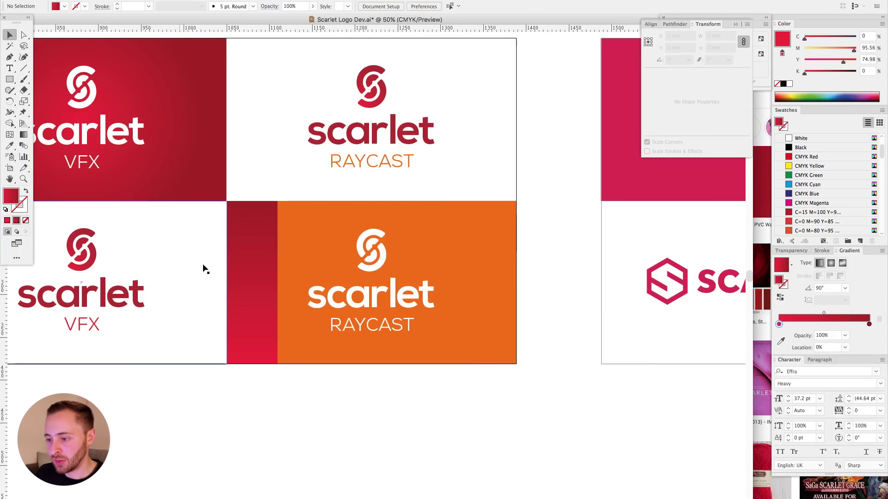
# Shift the white RAYCAST logo right to centre it in the orange area beside the red strip.
pyautogui.moveTo(379, 267); pyautogui.dragTo(398, 276)
pyautogui.click(431, 426)
pyautogui.click(412, 380)
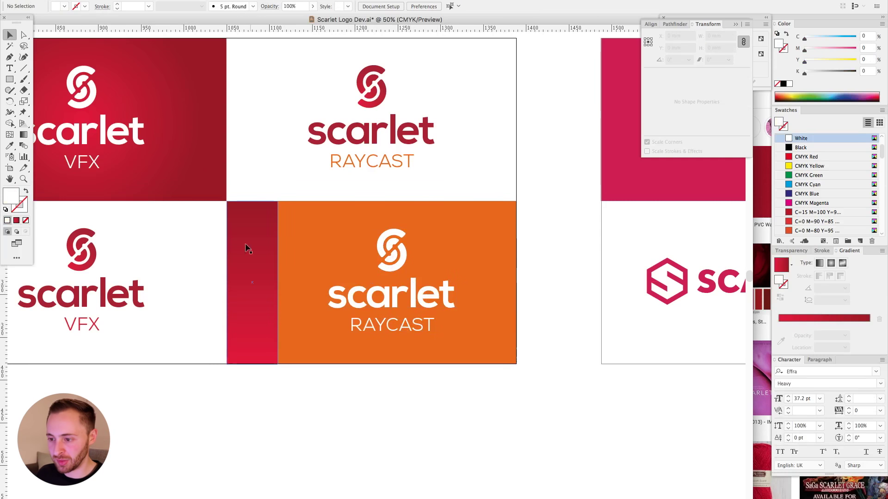
# Duplicate the white scarlet RAYCAST logo, delete the copy's text and place its symbol near the bottom of the red strip.
pyautogui.click(388, 245)
pyautogui.moveTo(398, 257); pyautogui.dragTo(206, 408)
pyautogui.press('a')
pyautogui.moveTo(111, 443); pyautogui.dragTo(303, 498)
pyautogui.press('Delete')
pyautogui.press('v')
pyautogui.moveTo(190, 382); pyautogui.dragTo(250, 326)
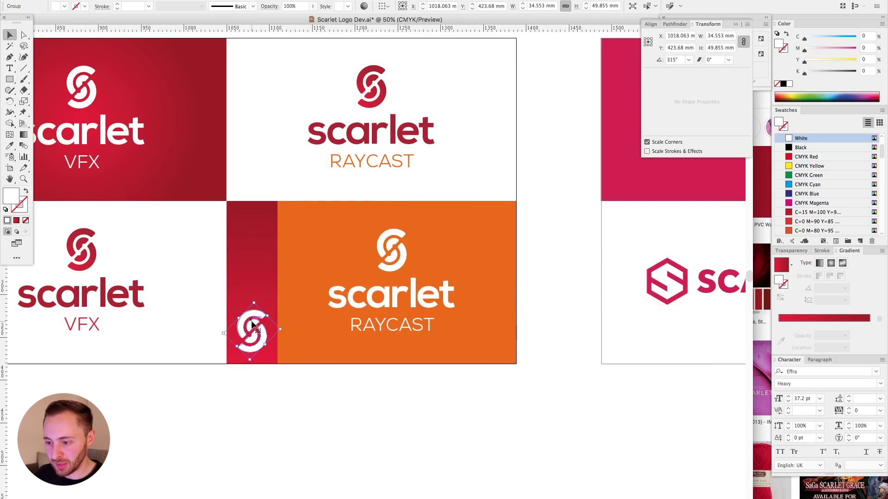
# Scale the white symbol on the red strip down to about 28.5 by 41 mm.
pyautogui.click(279, 393)
pyautogui.click(249, 331)
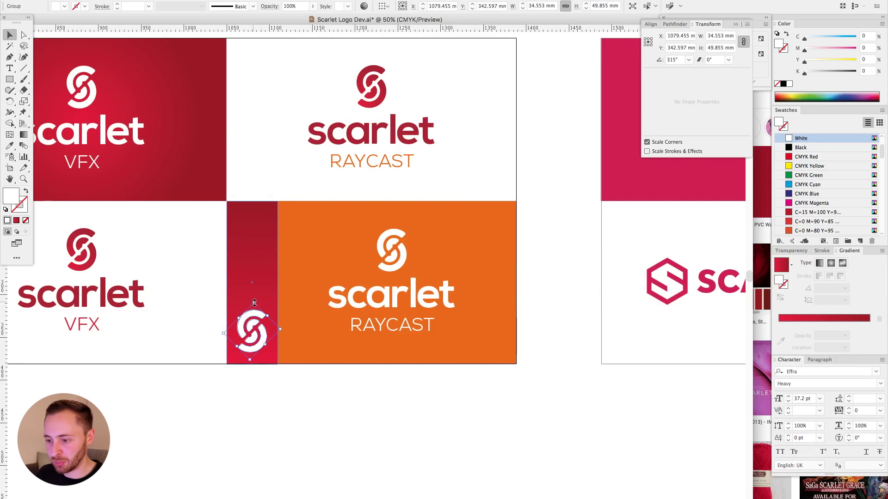
pyautogui.click(286, 439)
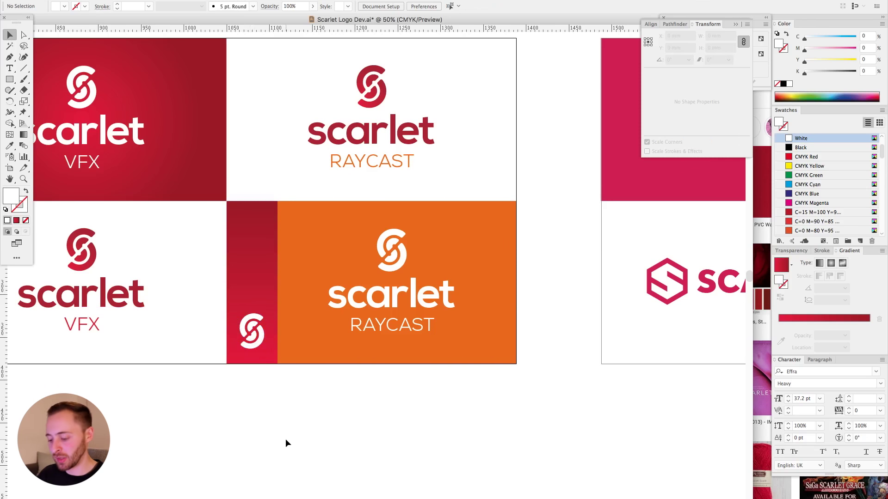
# Delete the small white symbol and the red gradient strip from the orange panel.
pyautogui.click(250, 329)
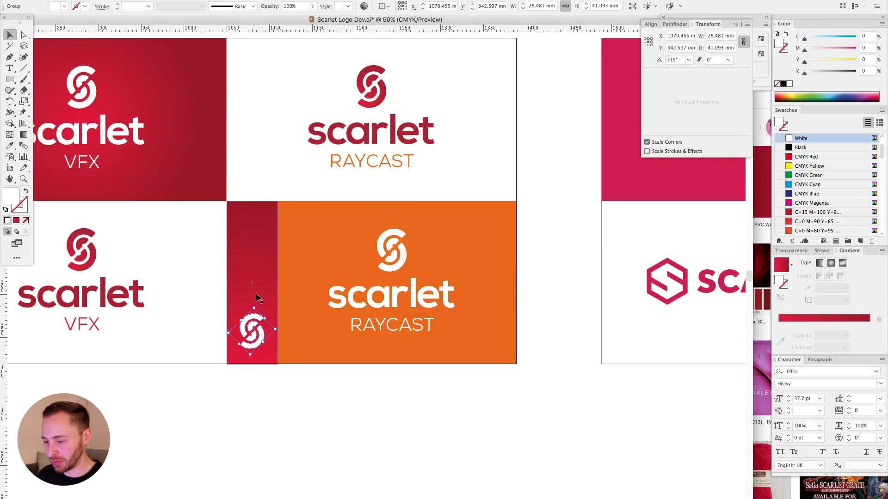
pyautogui.press('Delete')
pyautogui.click(255, 285)
pyautogui.press('Delete')
pyautogui.press('super+minus')
pyautogui.press('super+minus')
pyautogui.press('super+minus')
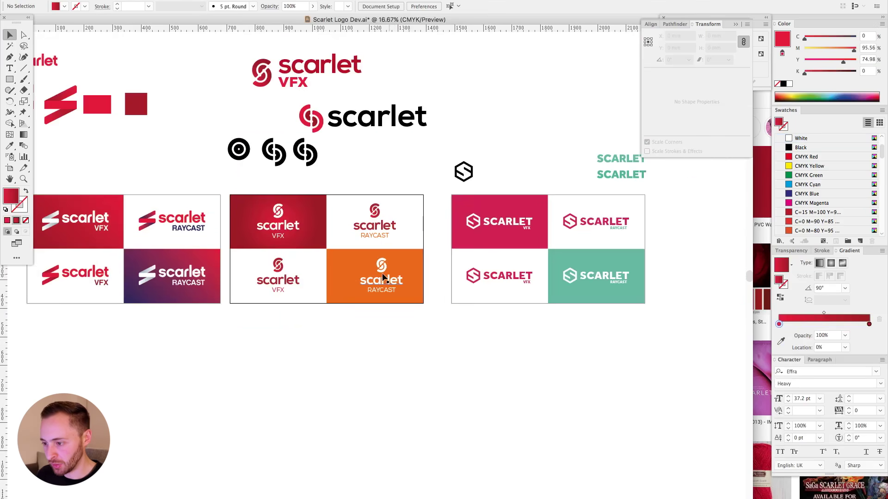
# Centre the white scarlet RAYCAST logo horizontally on the full orange panel and save the file.
pyautogui.click(421, 280)
pyautogui.click(422, 282)
pyautogui.click(326, 9)
pyautogui.click(543, 123)
pyautogui.hscroll(-2, 545, 125)
pyautogui.scroll(1, 545, 125)
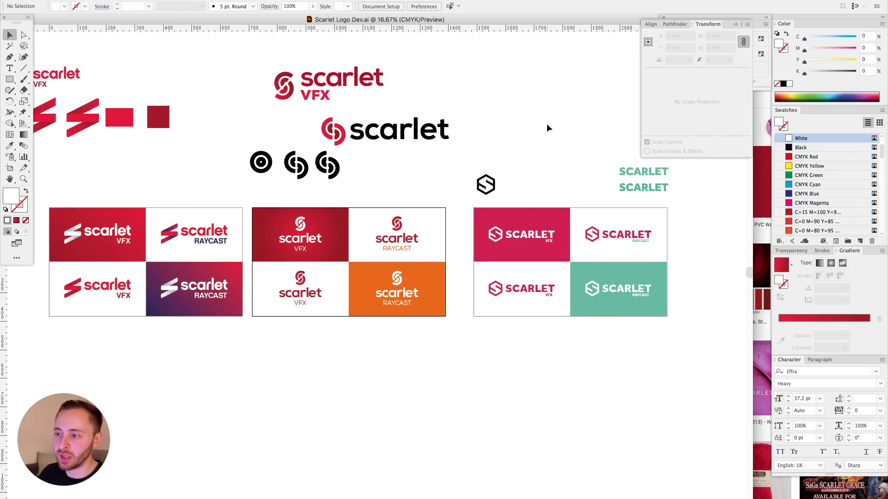